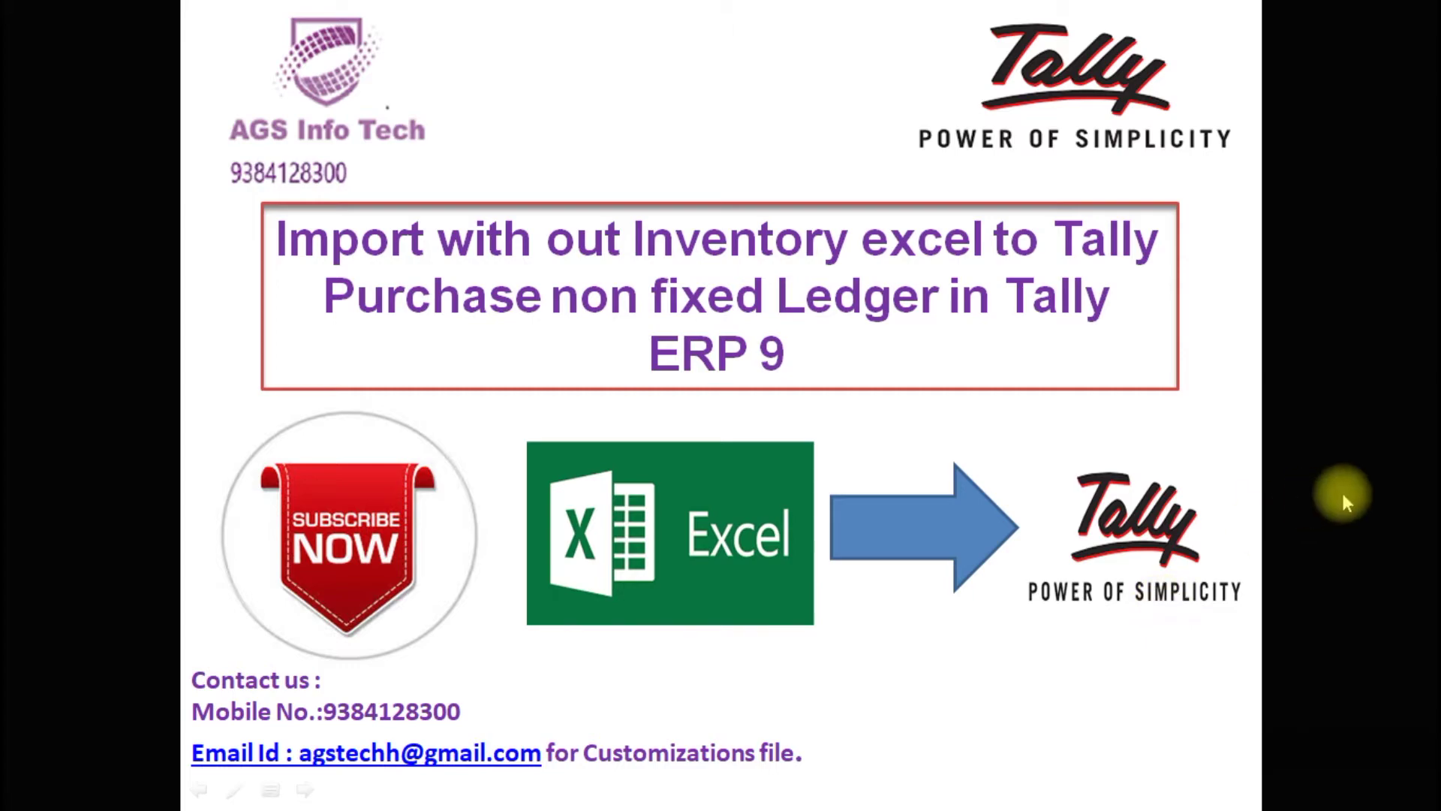
# Exit the slide show and bring up the Book1 purchase workbook in Excel.
pyautogui.press('Escape')
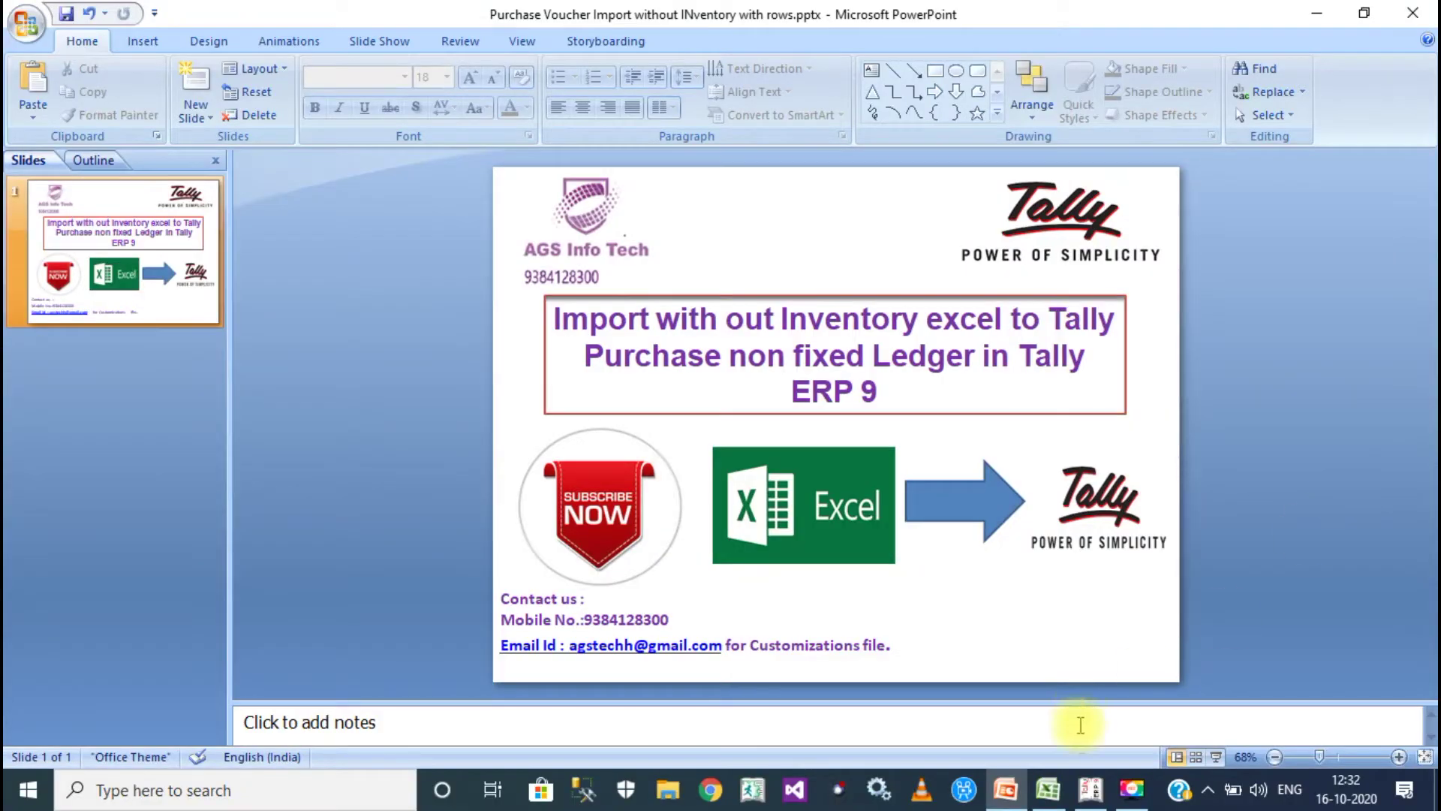
pyautogui.click(1091, 788)
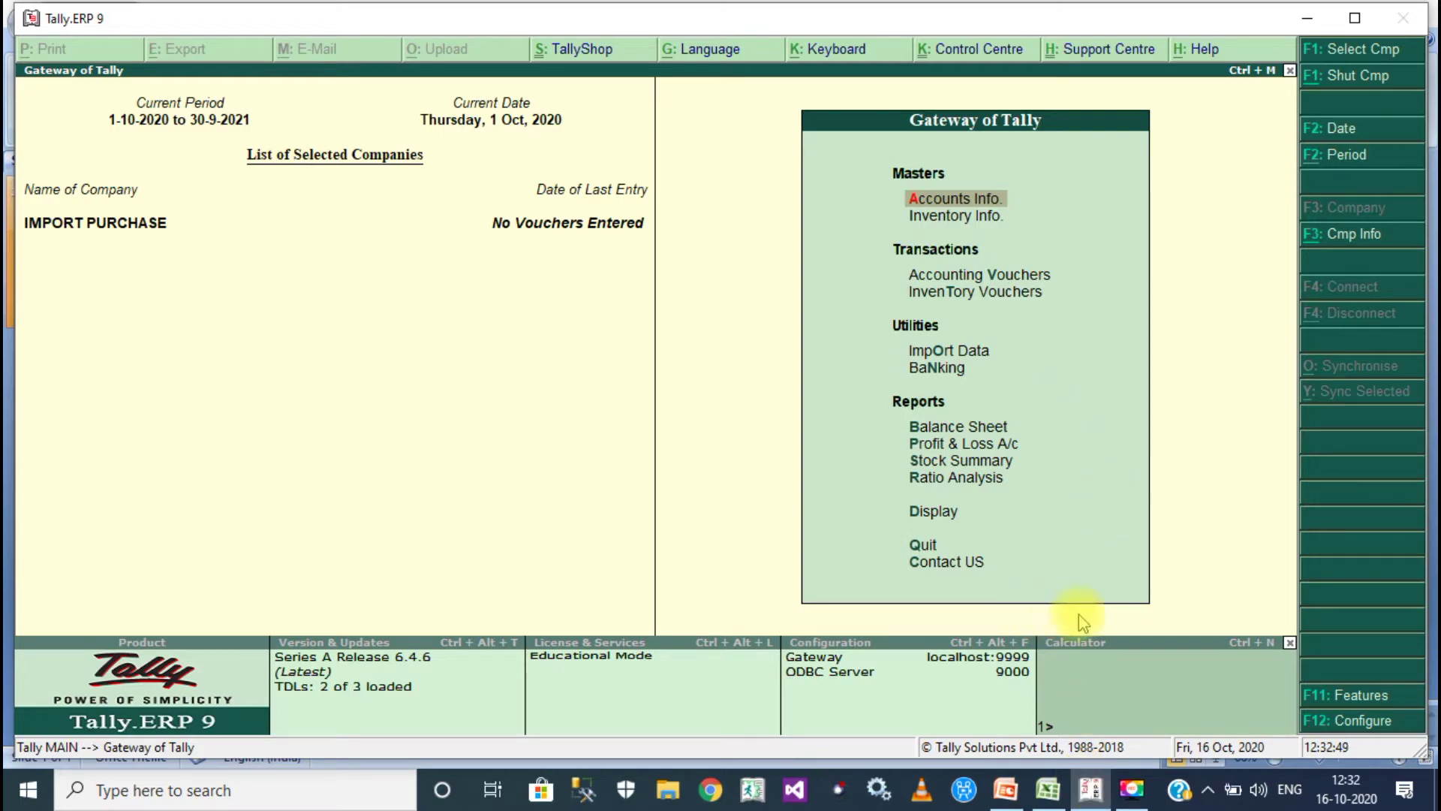
pyautogui.click(1048, 791)
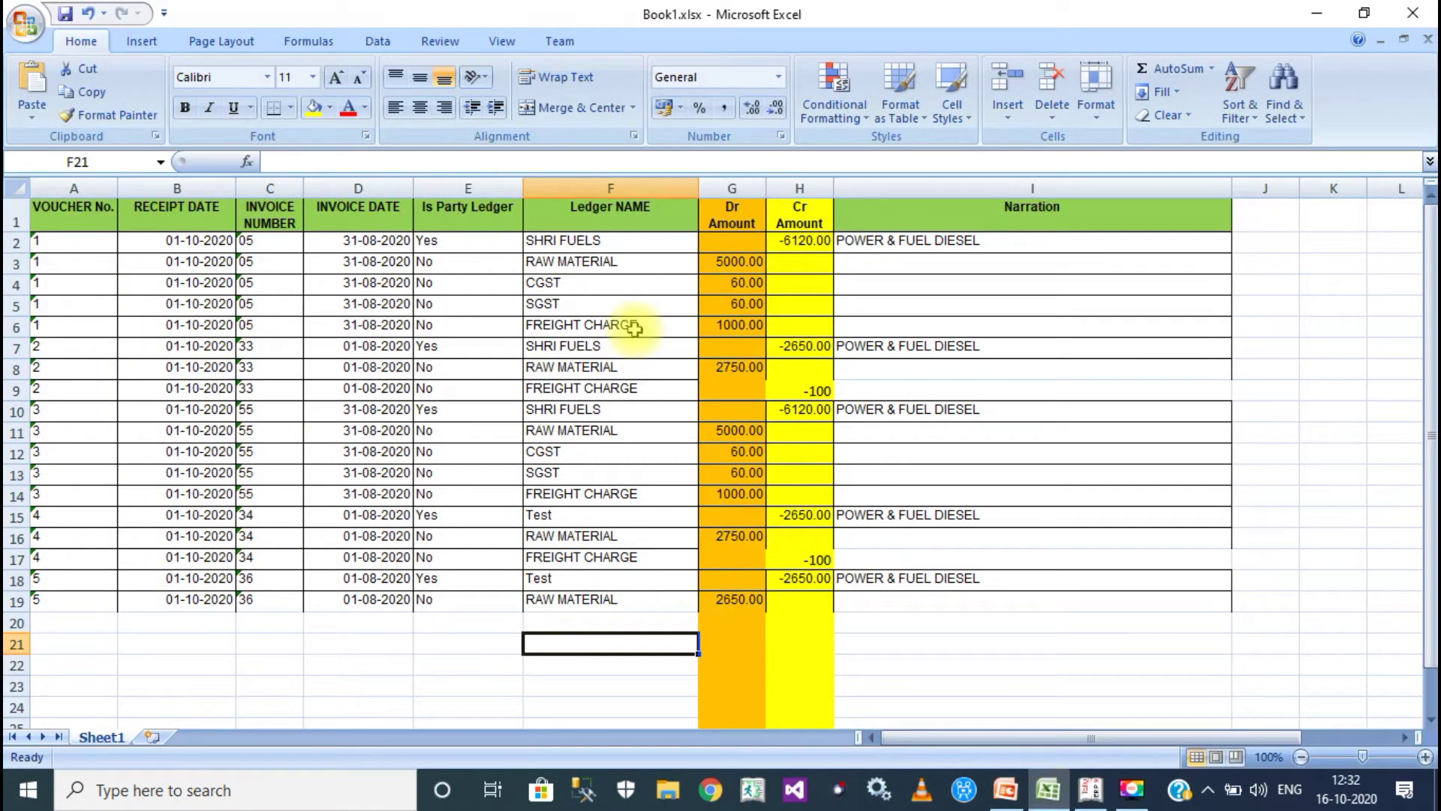
pyautogui.click(1427, 254)
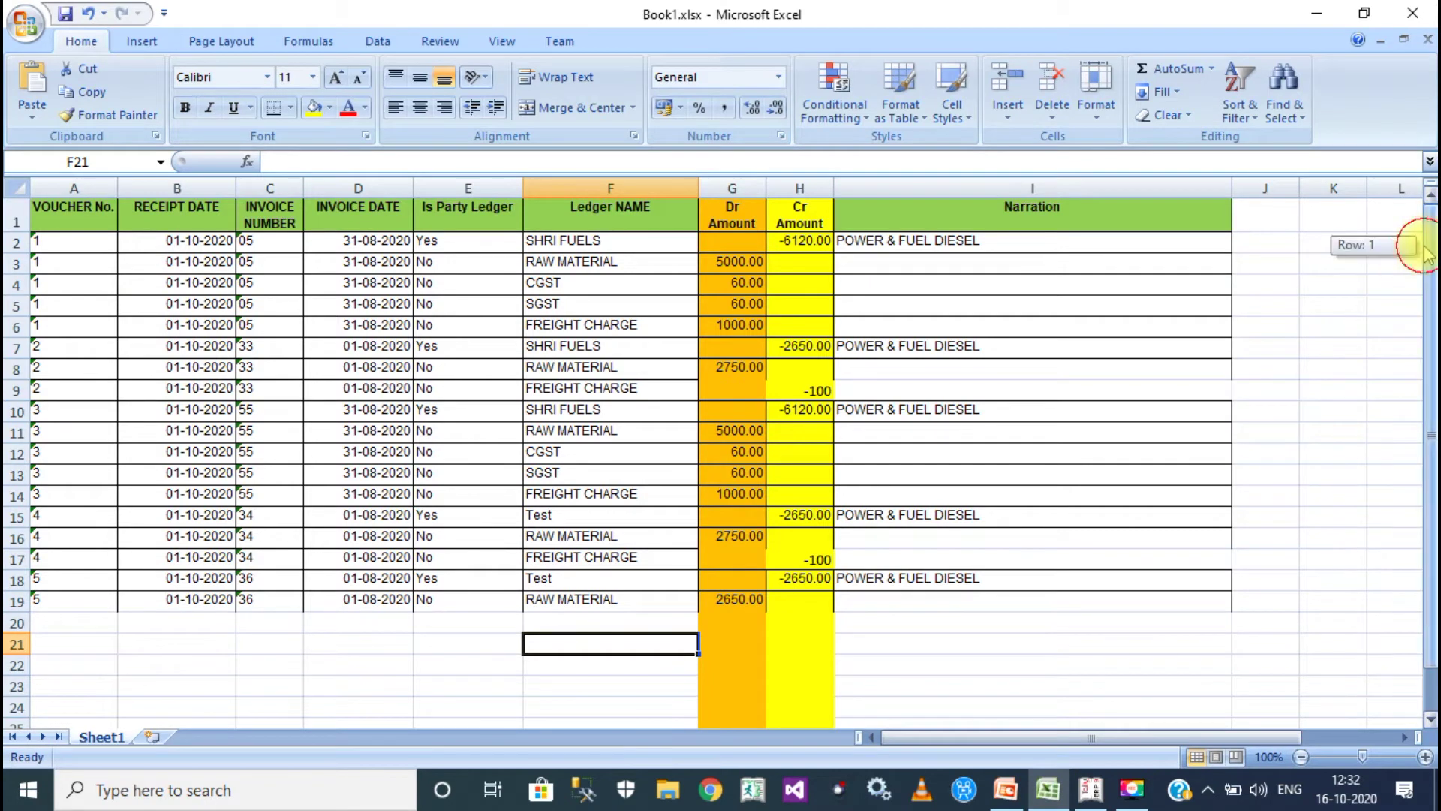
# Review each column heading, from VOUCHER No. through Narration.
pyautogui.click(83, 223)
pyautogui.click(120, 225)
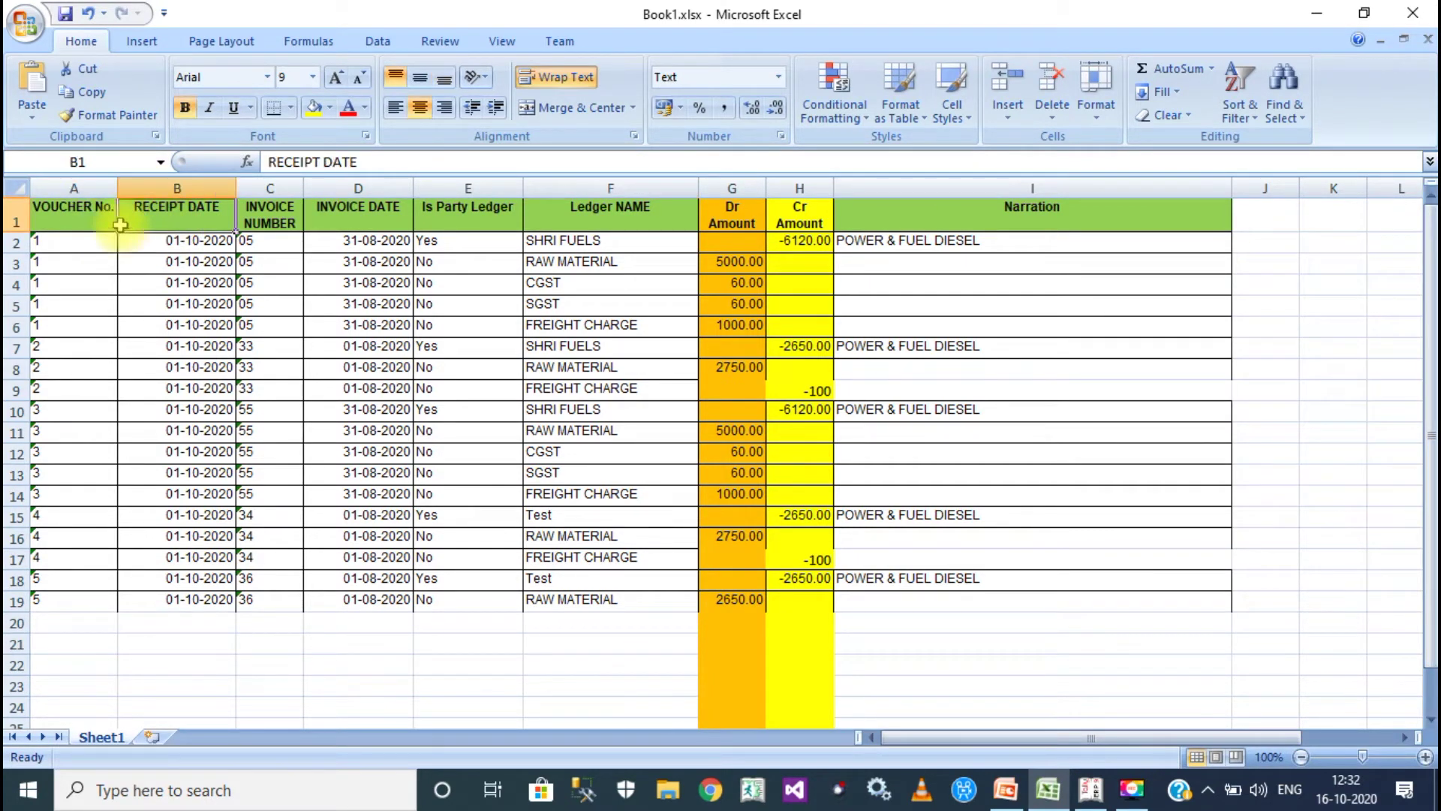
pyautogui.click(57, 214)
pyautogui.click(193, 214)
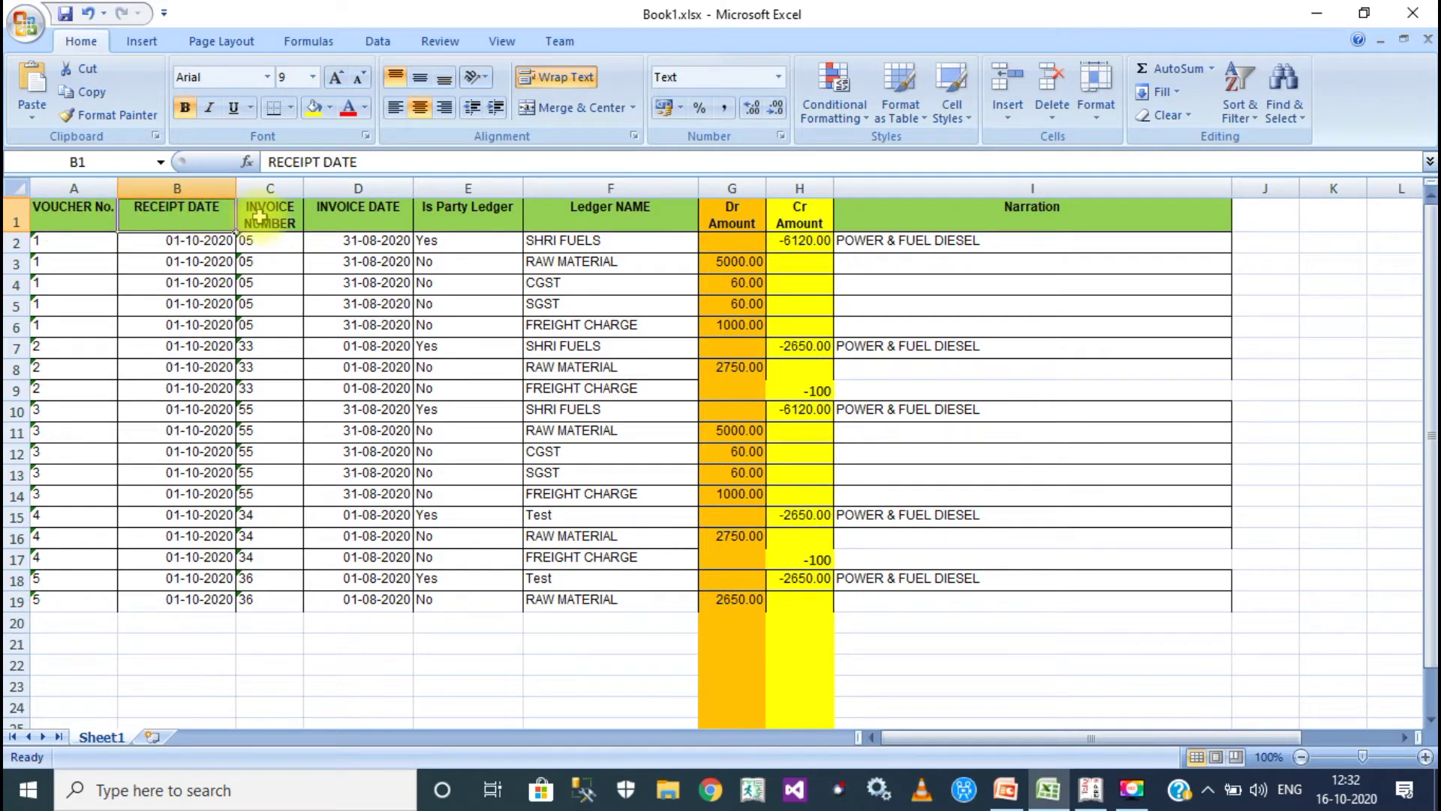
pyautogui.click(259, 218)
pyautogui.click(346, 220)
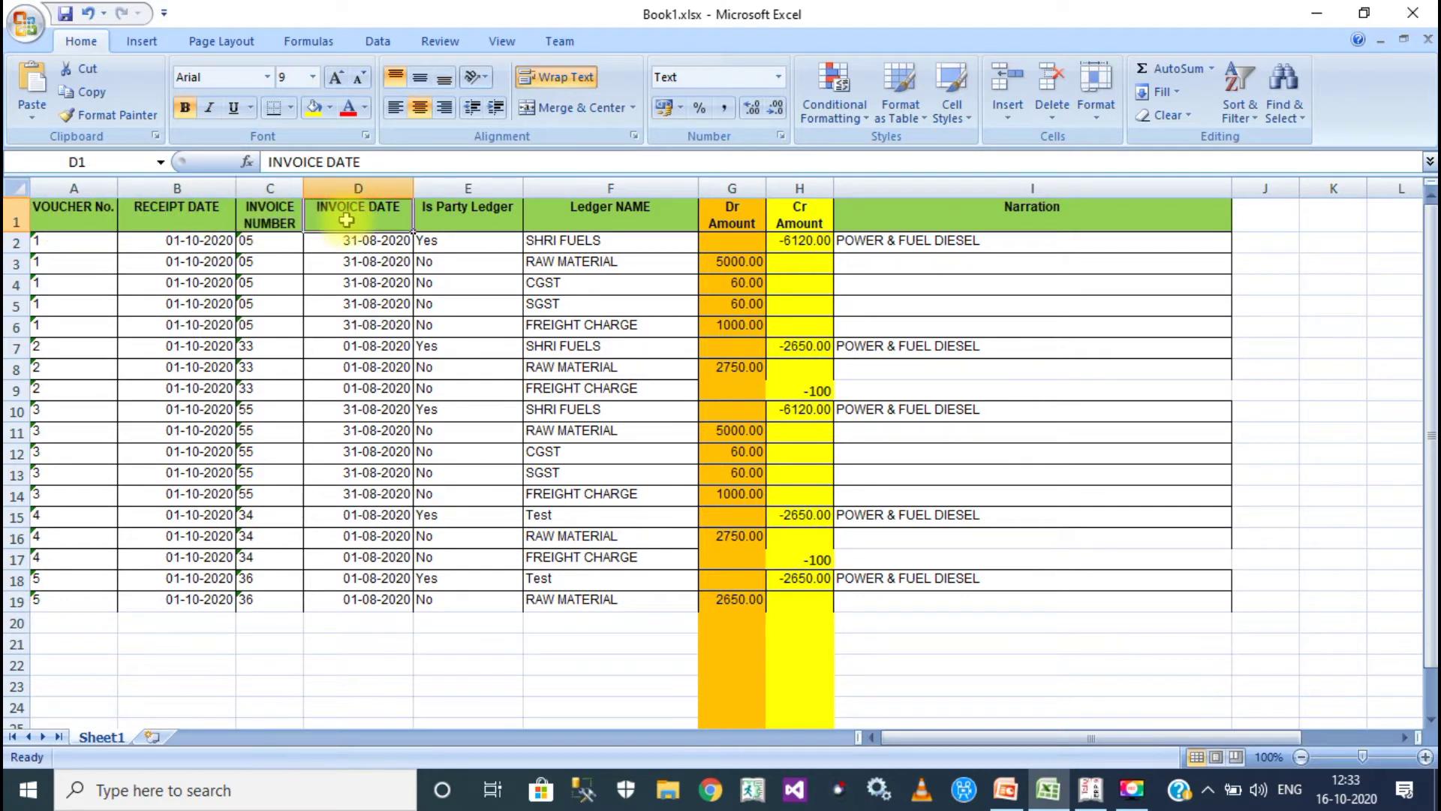
pyautogui.click(478, 215)
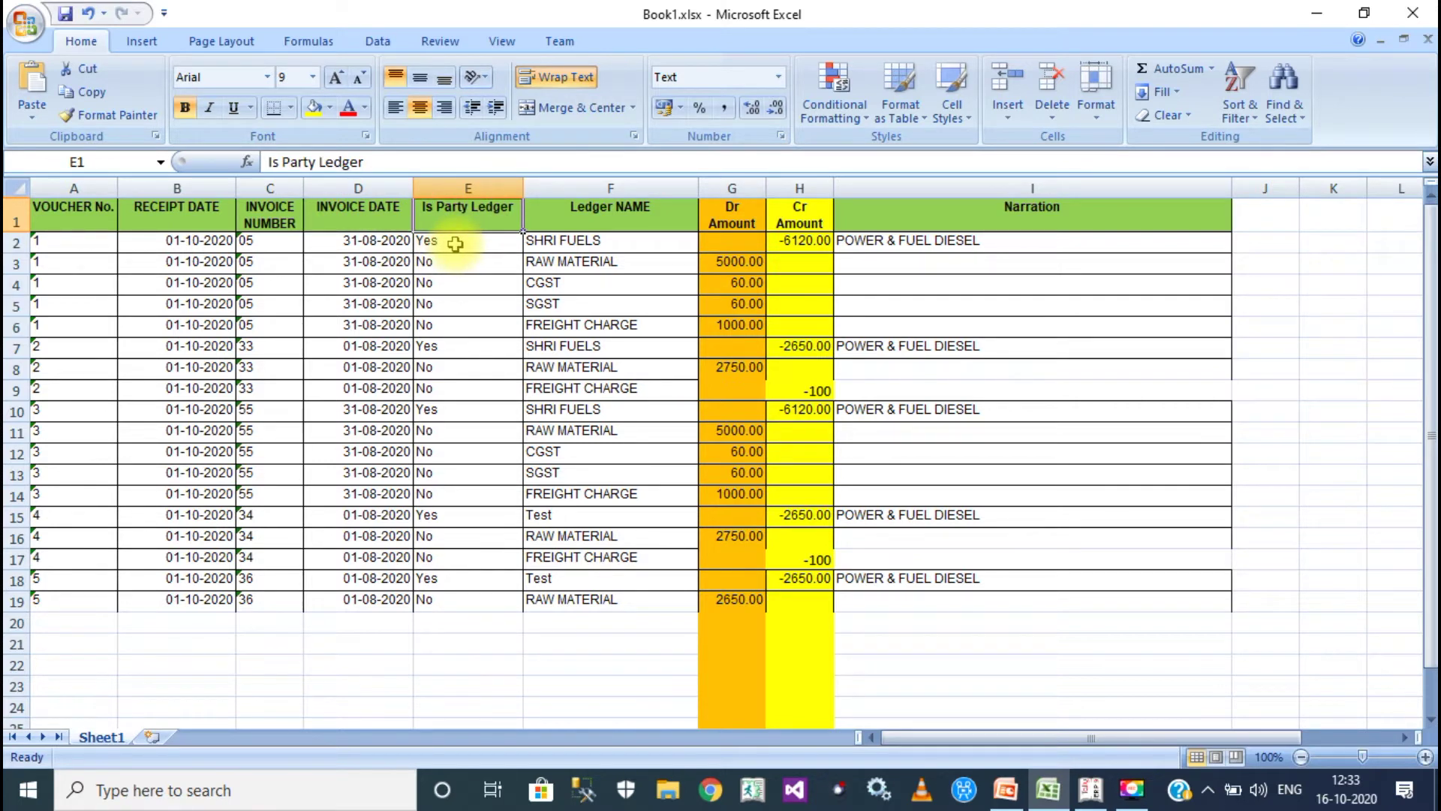
pyautogui.click(455, 243)
pyautogui.click(614, 213)
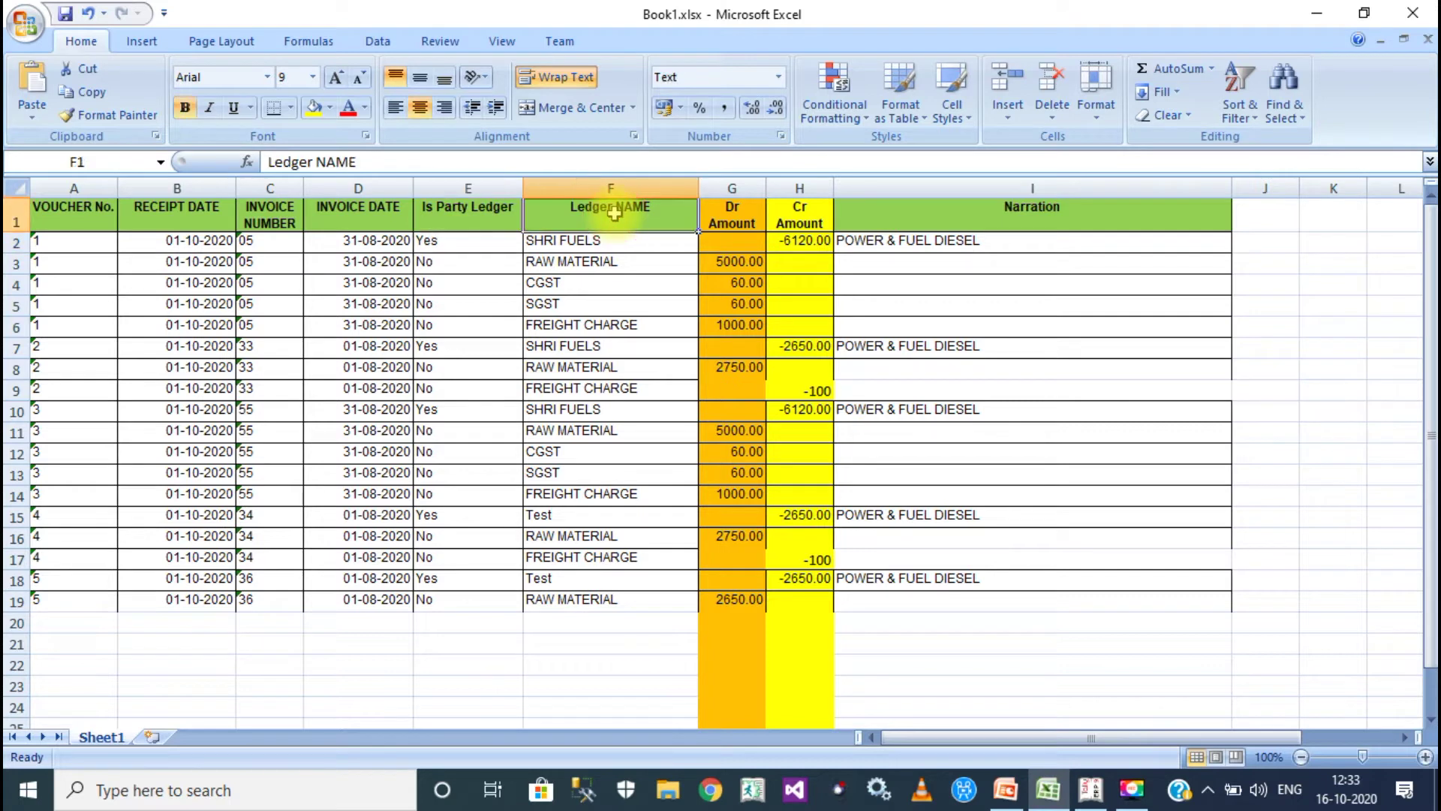
pyautogui.click(745, 216)
pyautogui.click(801, 214)
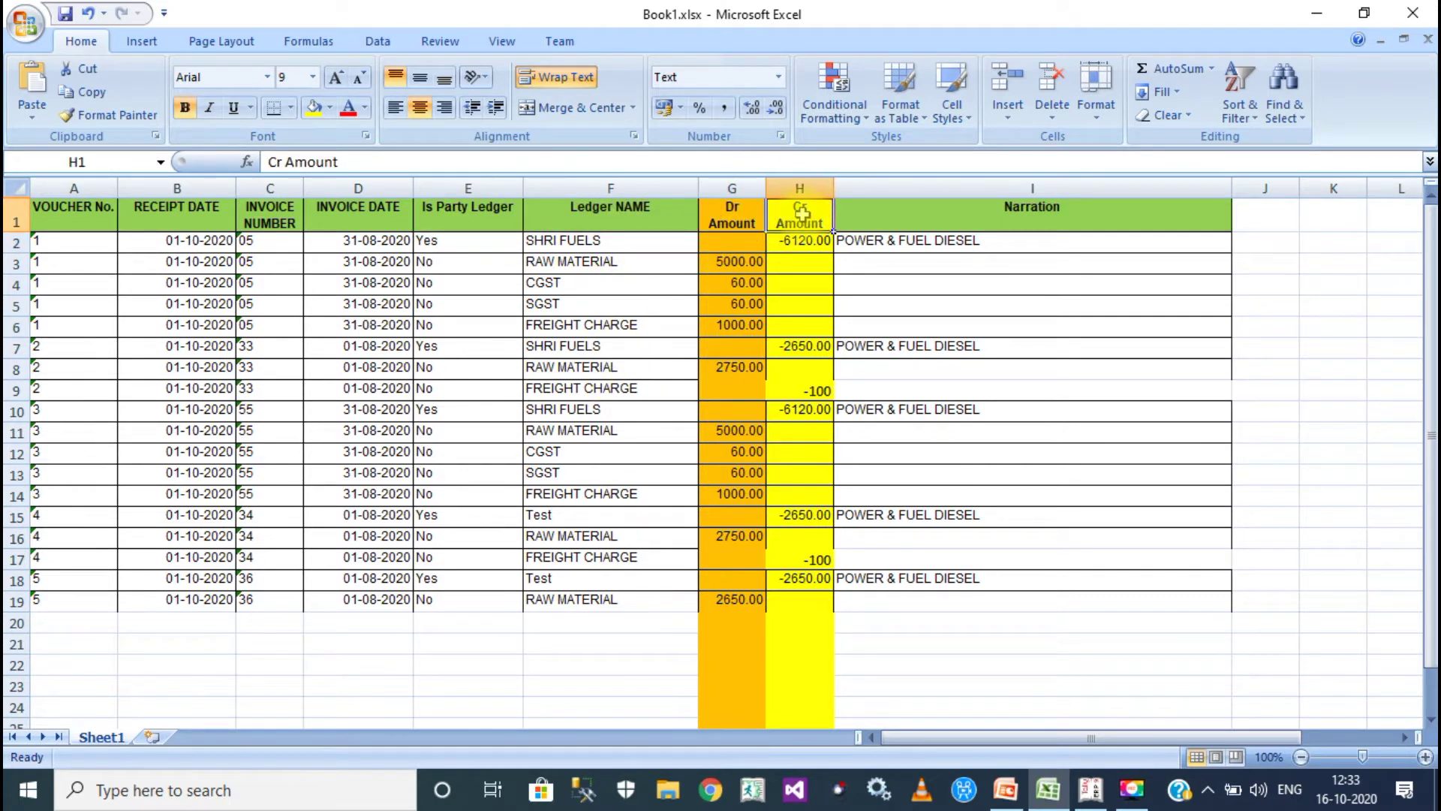
pyautogui.click(880, 218)
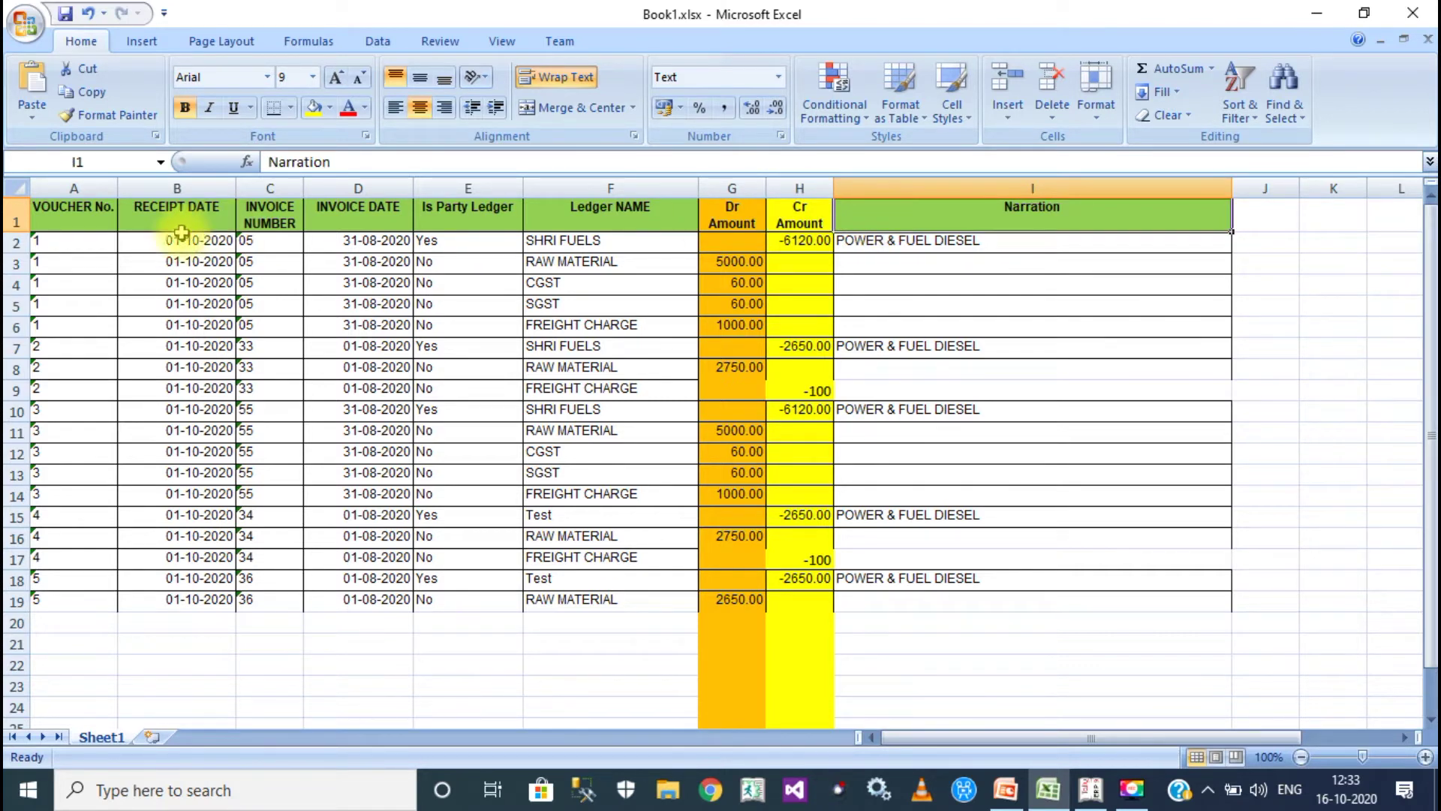
# Select voucher 1's rows from A2 to I6.
pyautogui.click(91, 244)
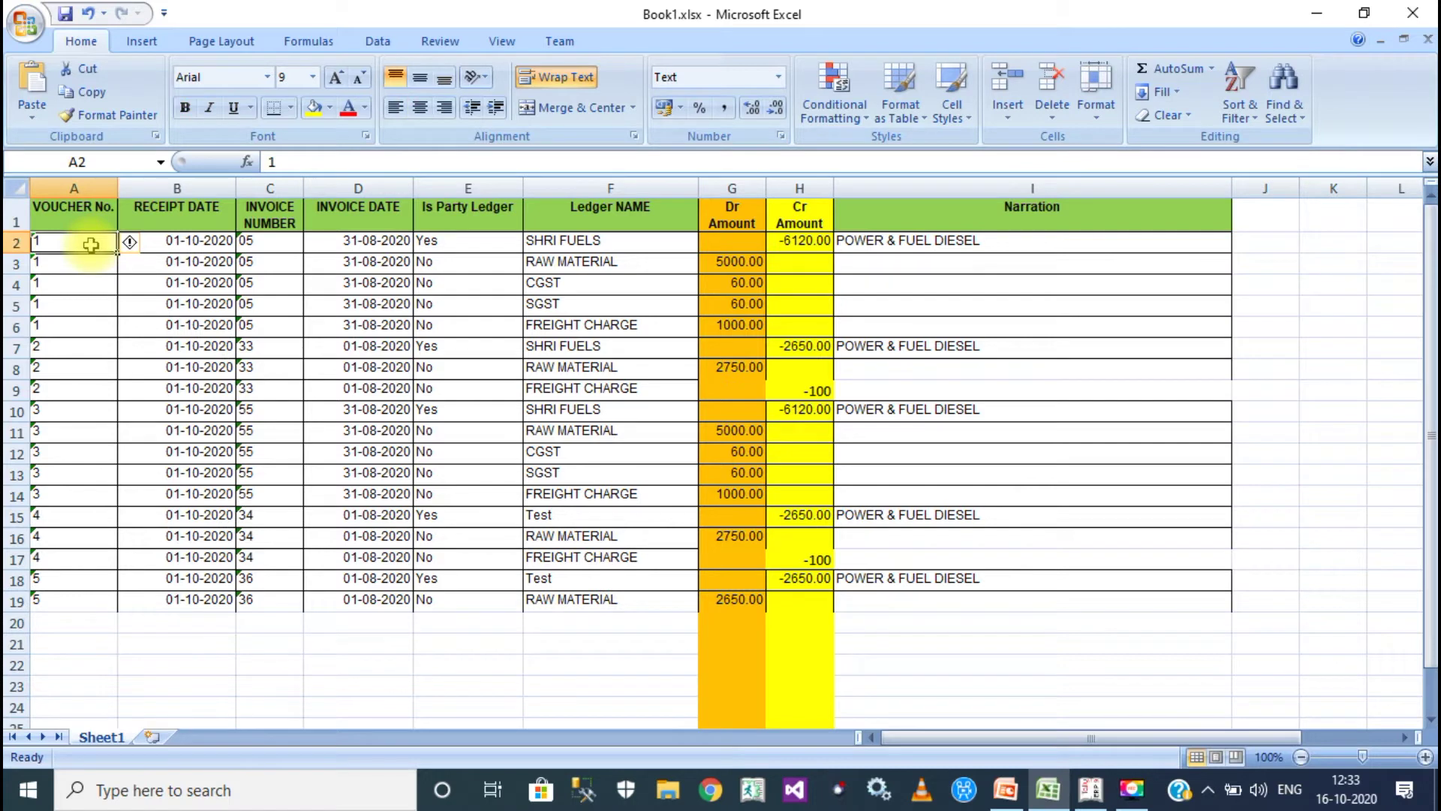
pyautogui.hotkey('shift', 'Down')
pyautogui.hotkey('shift', 'Down')
pyautogui.hotkey('shift', 'Down')
pyautogui.hotkey('shift', 'Down')
pyautogui.hotkey('shift', 'Right')
pyautogui.hotkey('shift', 'Right')
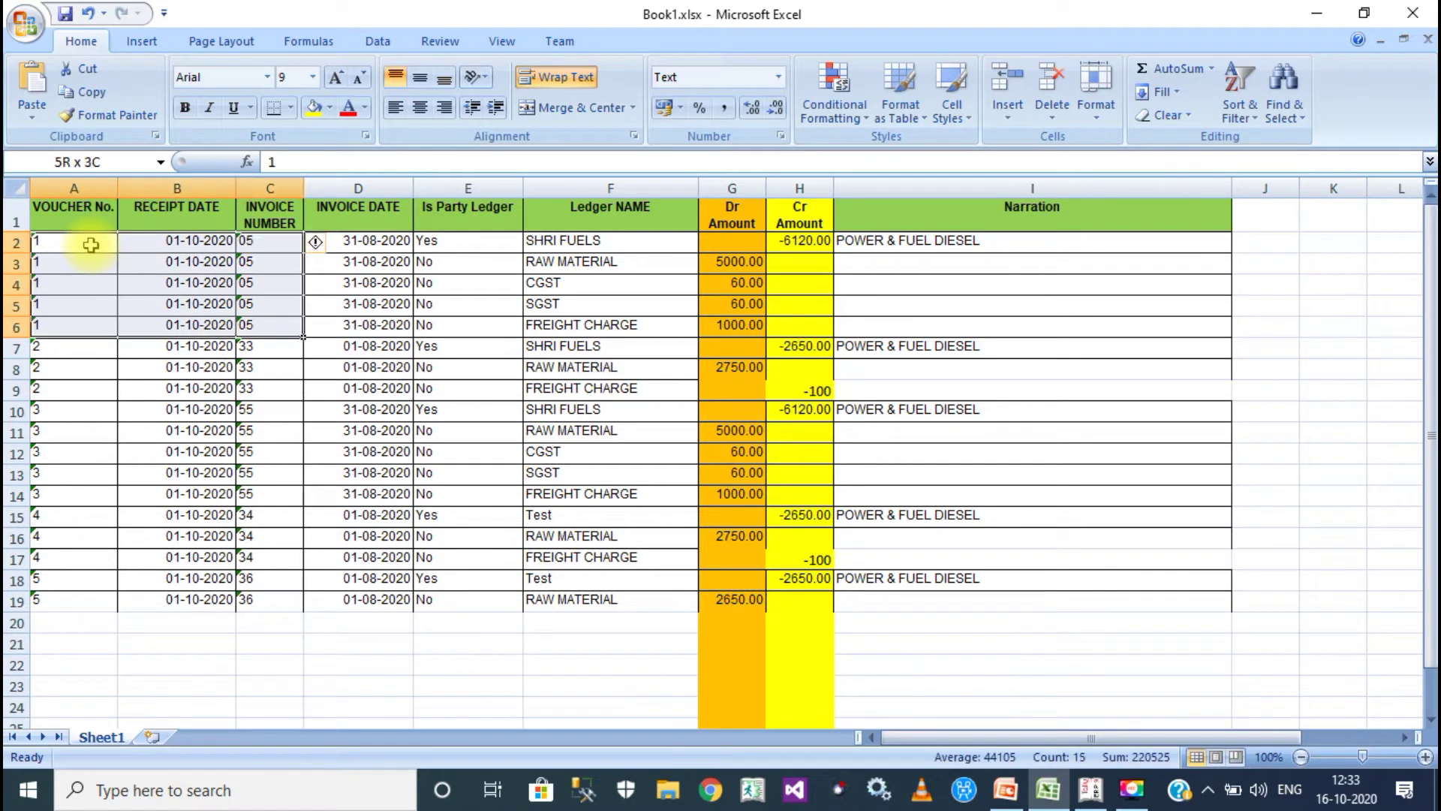
pyautogui.hotkey('shift', 'Right')
pyautogui.hotkey('shift', 'Right')
pyautogui.hotkey('shift', 'Right')
pyautogui.hotkey('shift', 'Right')
pyautogui.hotkey('shift', 'Right')
pyautogui.hotkey('shift', 'Right')
pyautogui.hotkey('shift', 'Right')
pyautogui.hotkey('shift', 'Left')
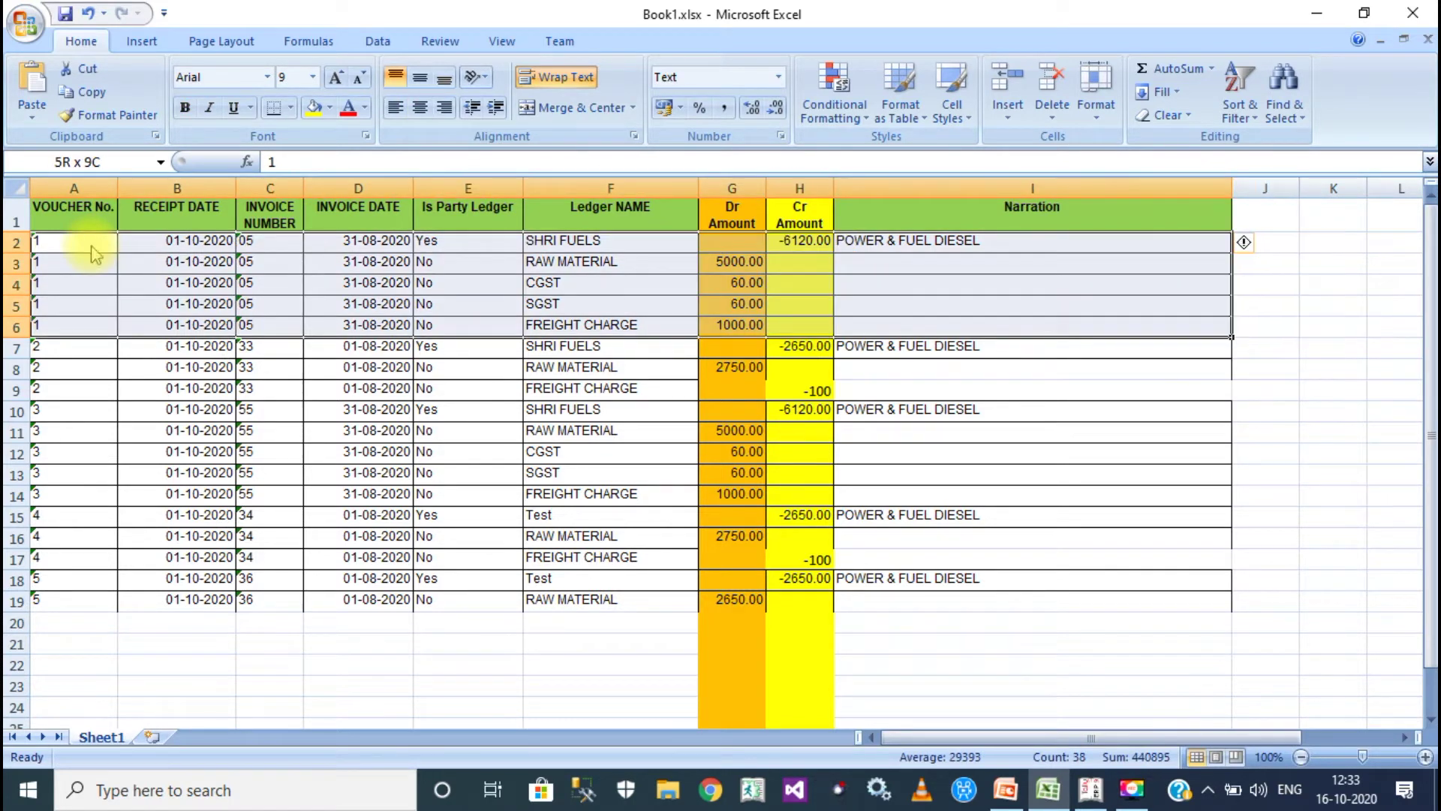
# Fill A2:I6 with a standard blue colour, then select cell E2.
pyautogui.click(330, 109)
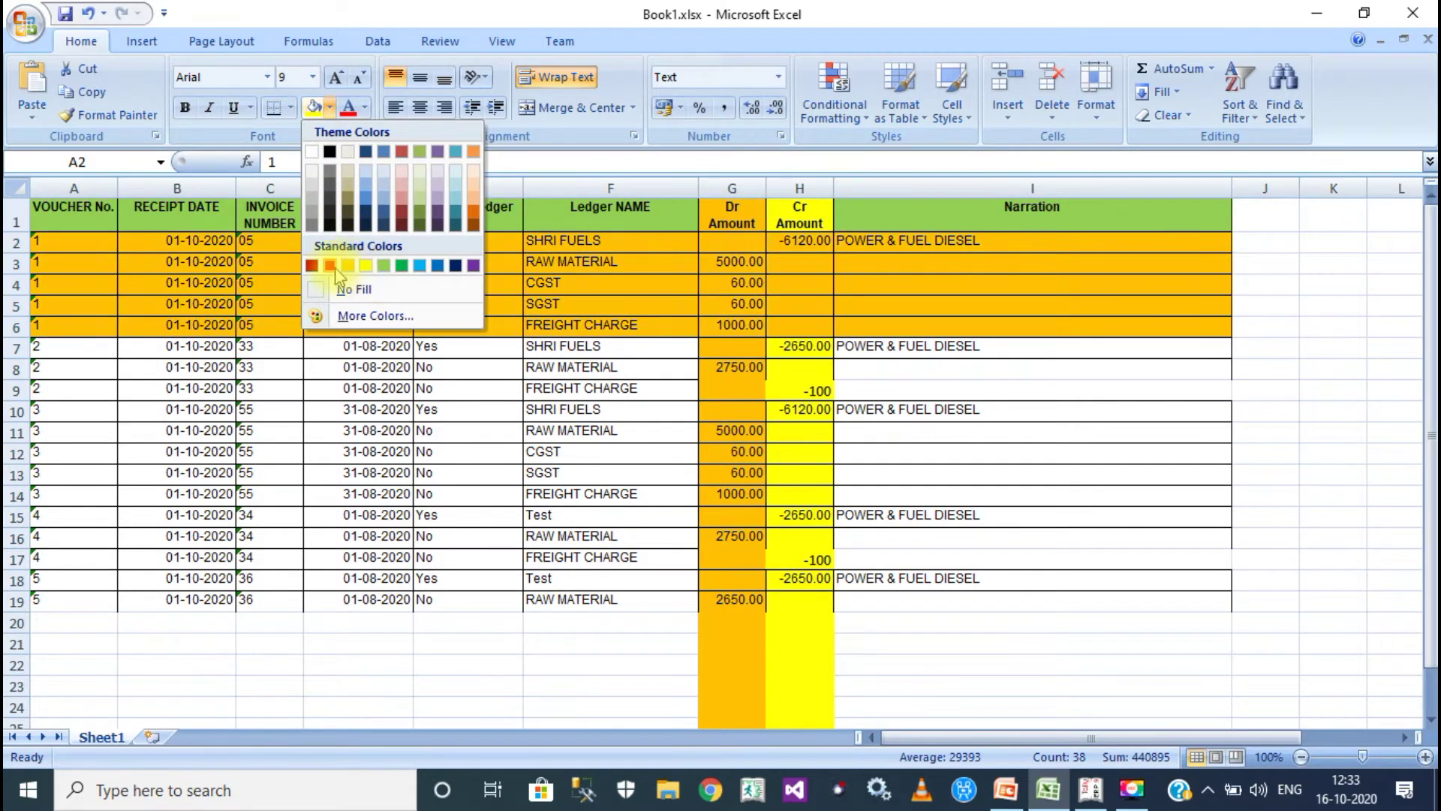
pyautogui.click(423, 265)
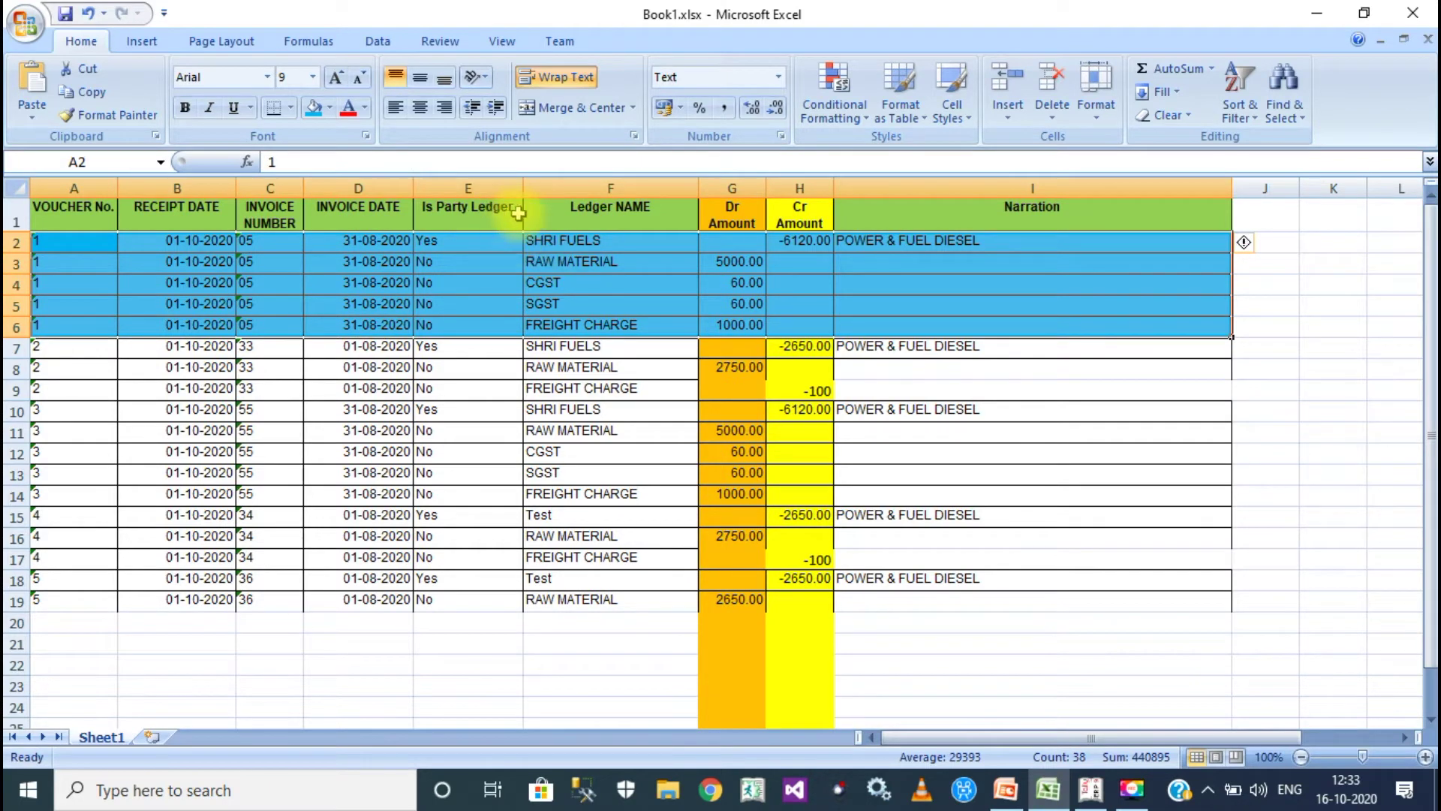
pyautogui.click(455, 240)
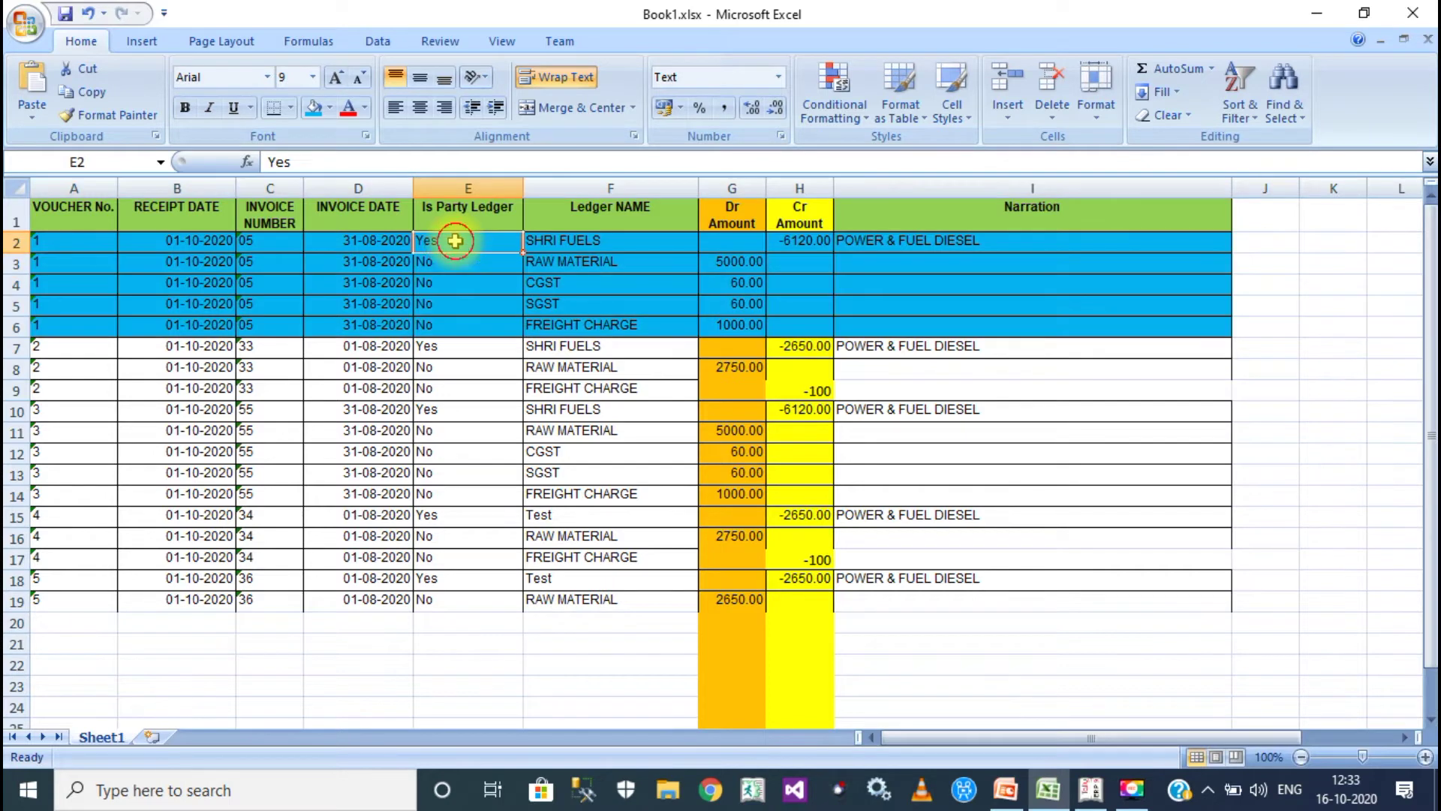
pyautogui.click(592, 241)
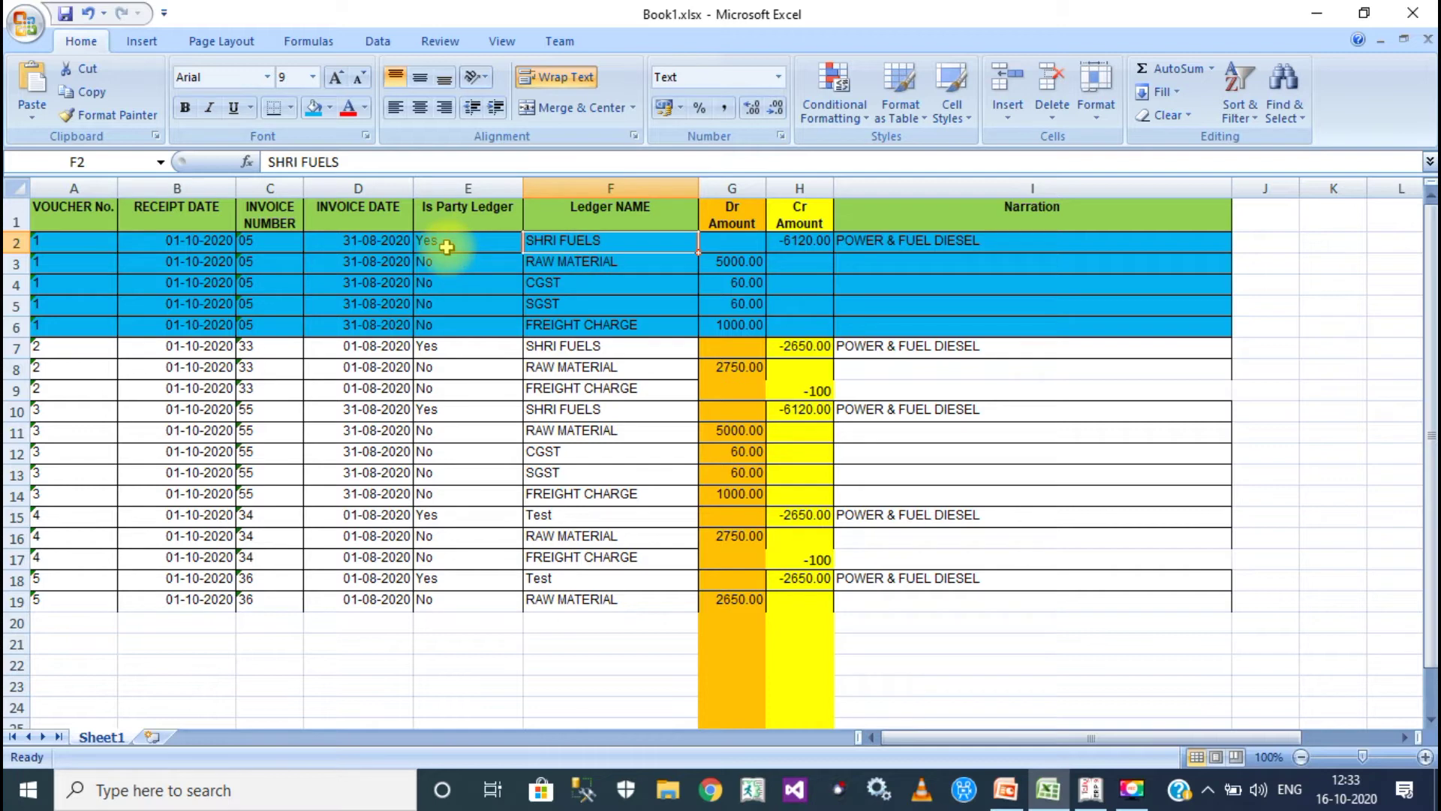
pyautogui.click(754, 244)
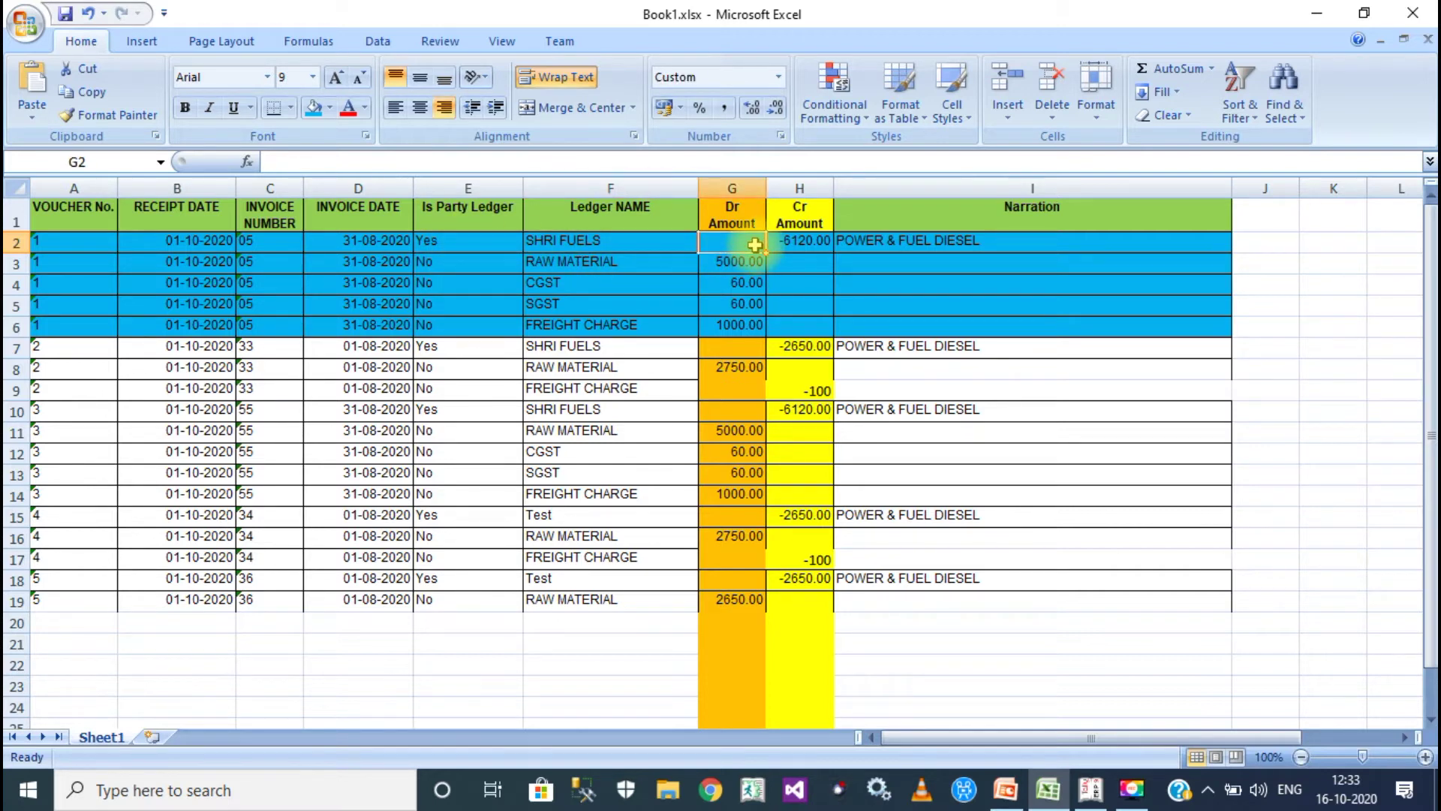
pyautogui.click(803, 242)
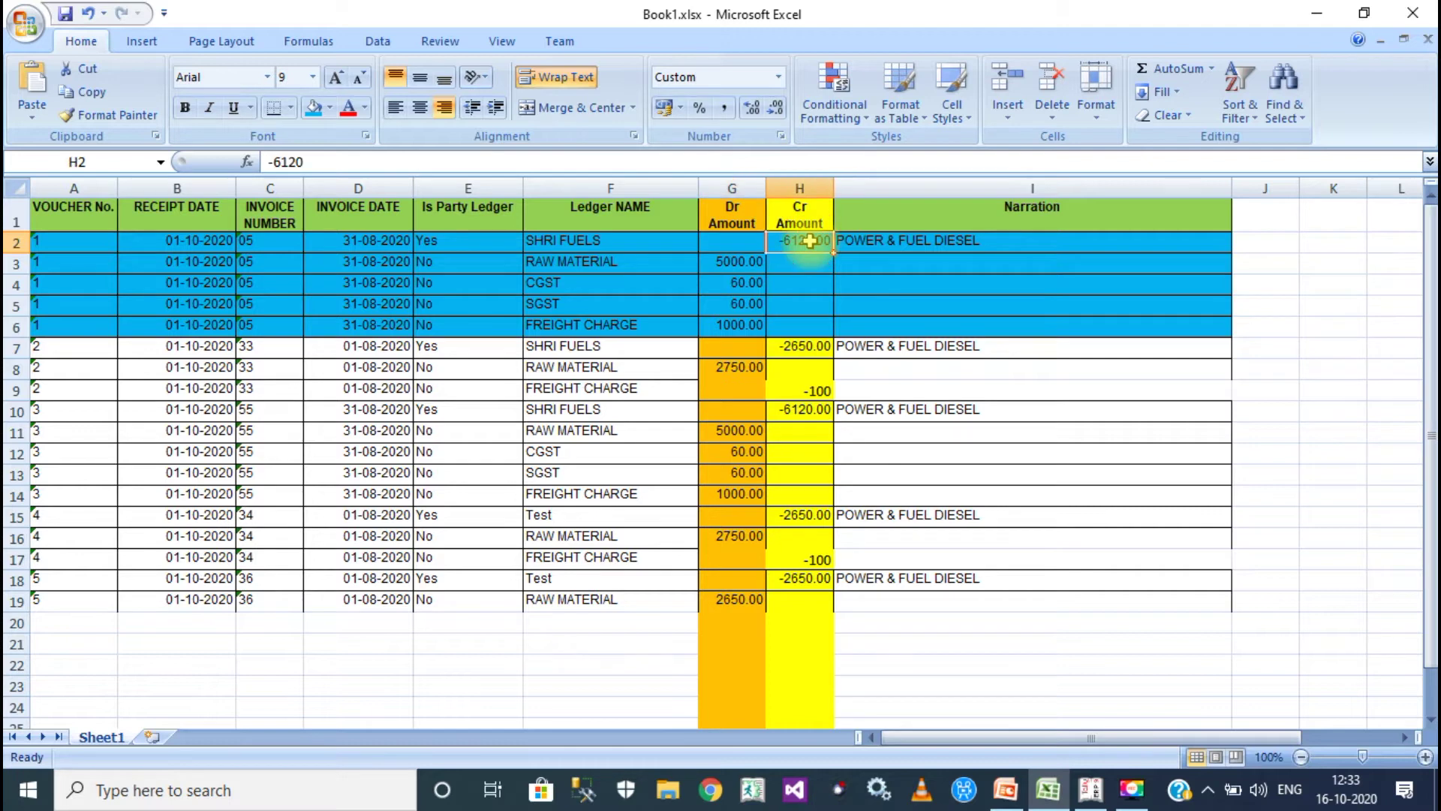
pyautogui.click(903, 247)
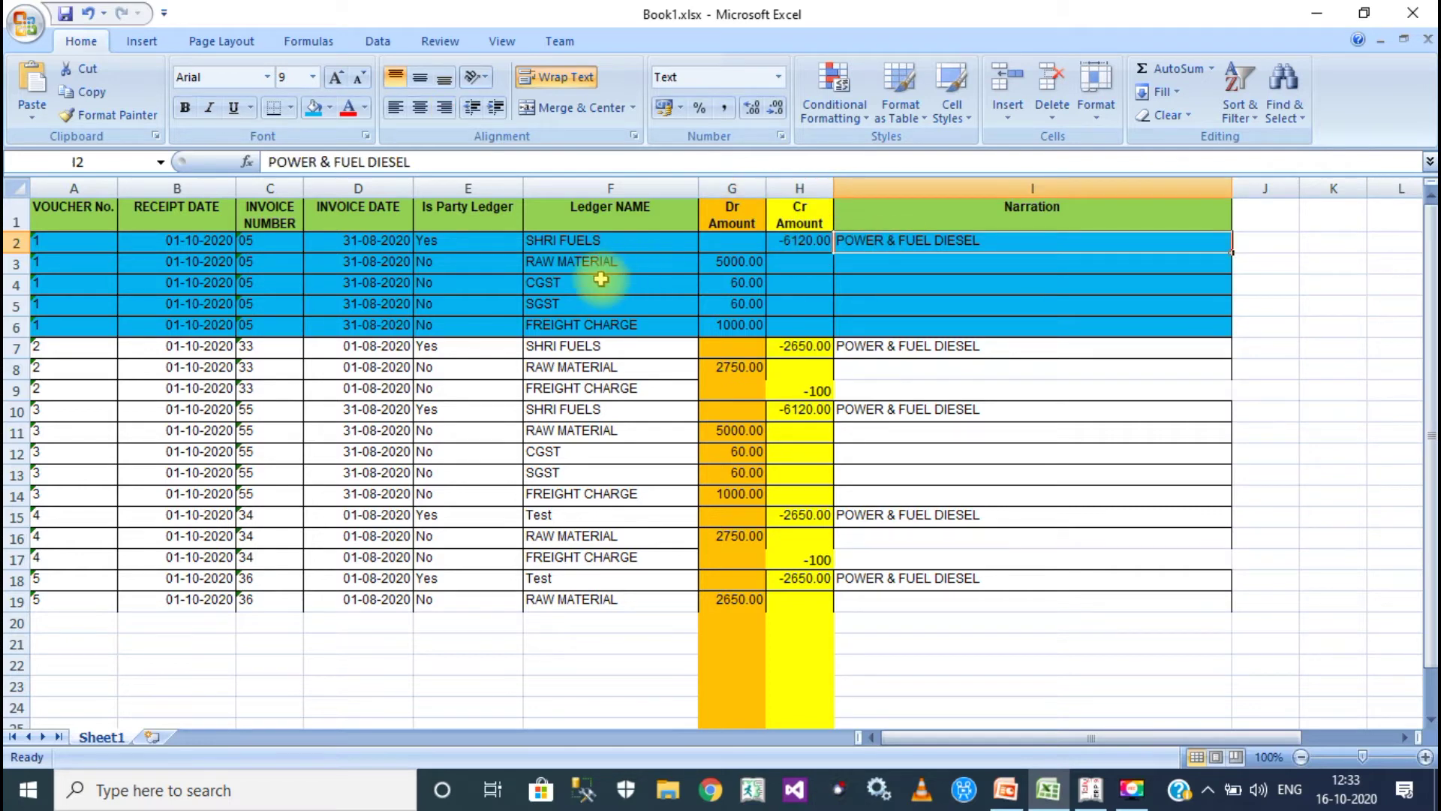
pyautogui.click(460, 260)
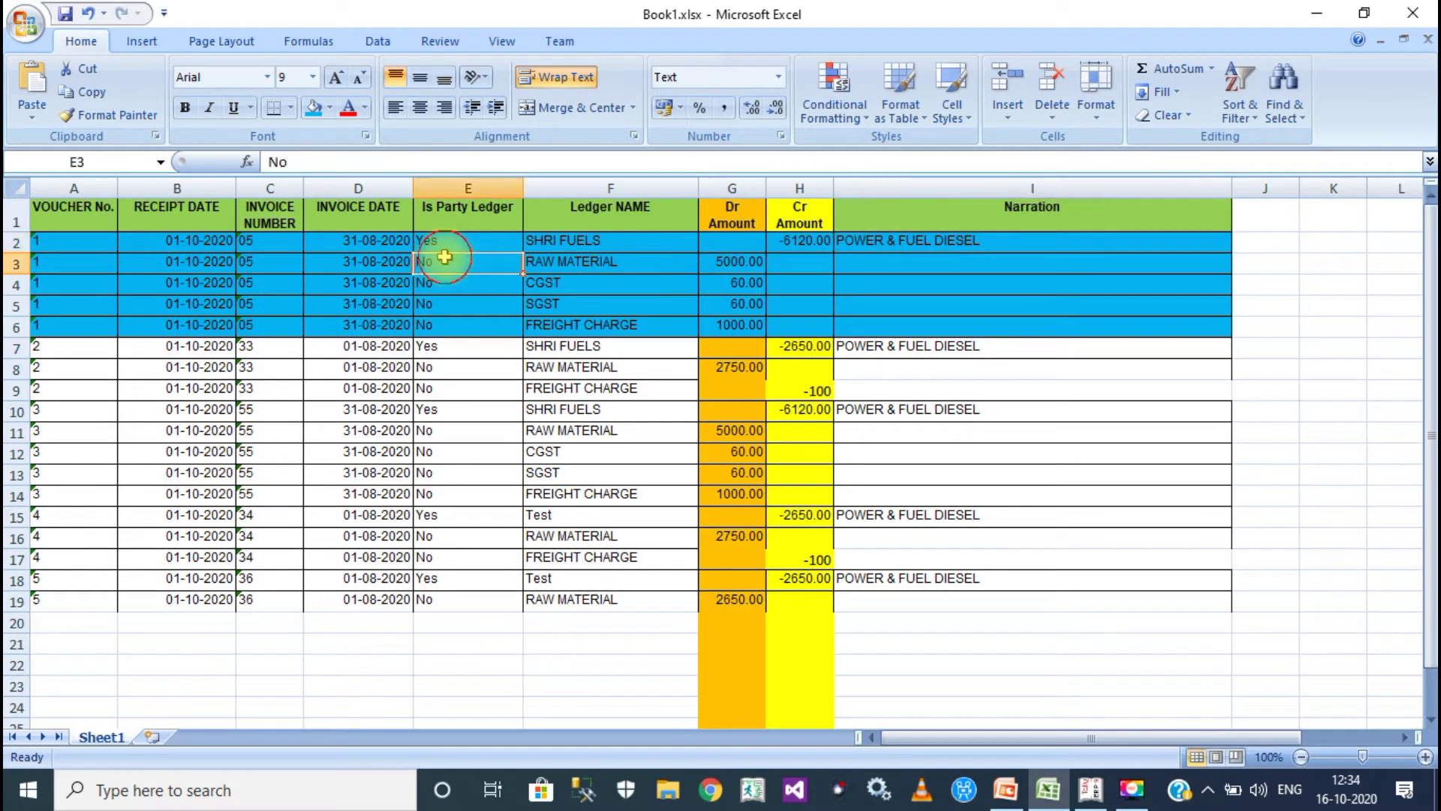
pyautogui.click(589, 261)
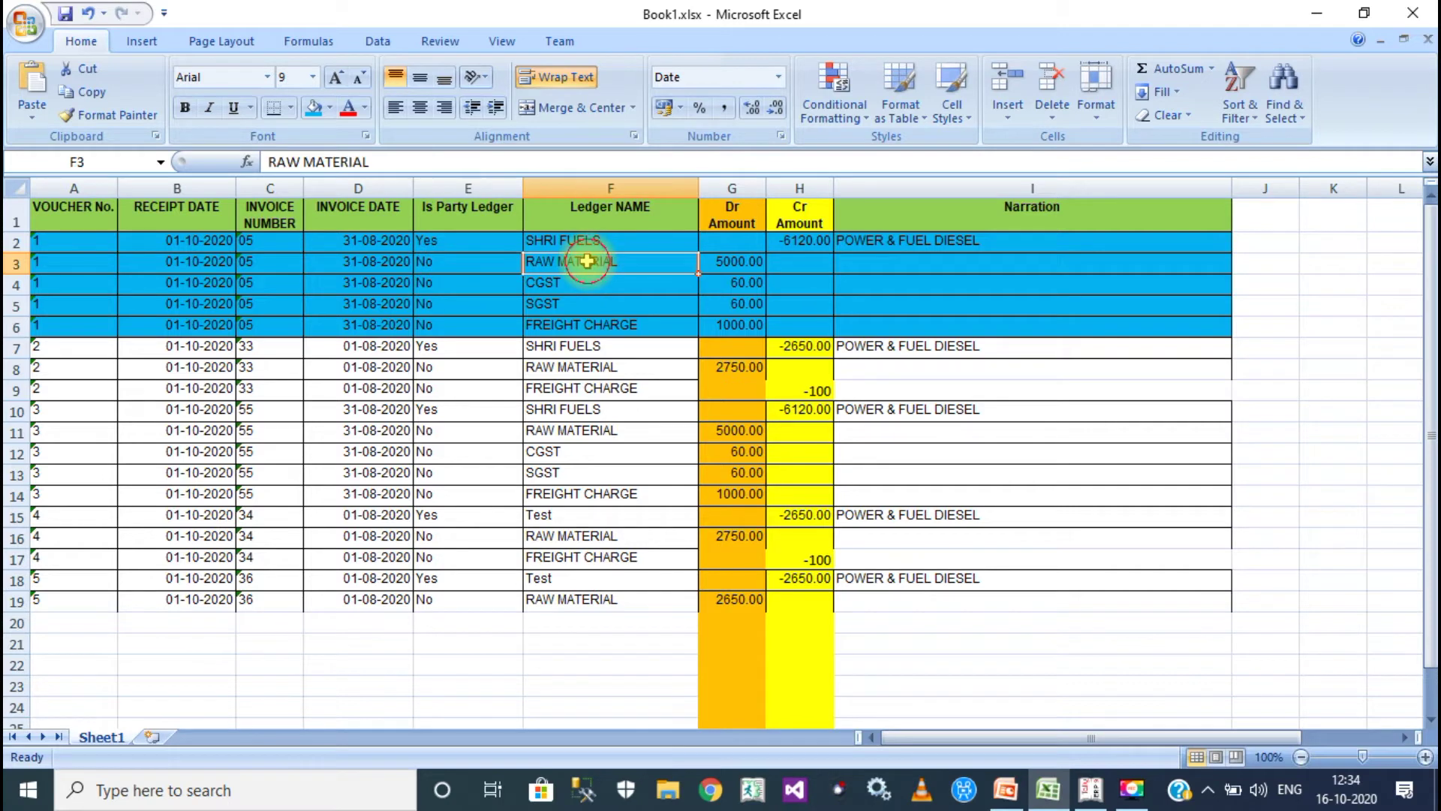
pyautogui.click(754, 263)
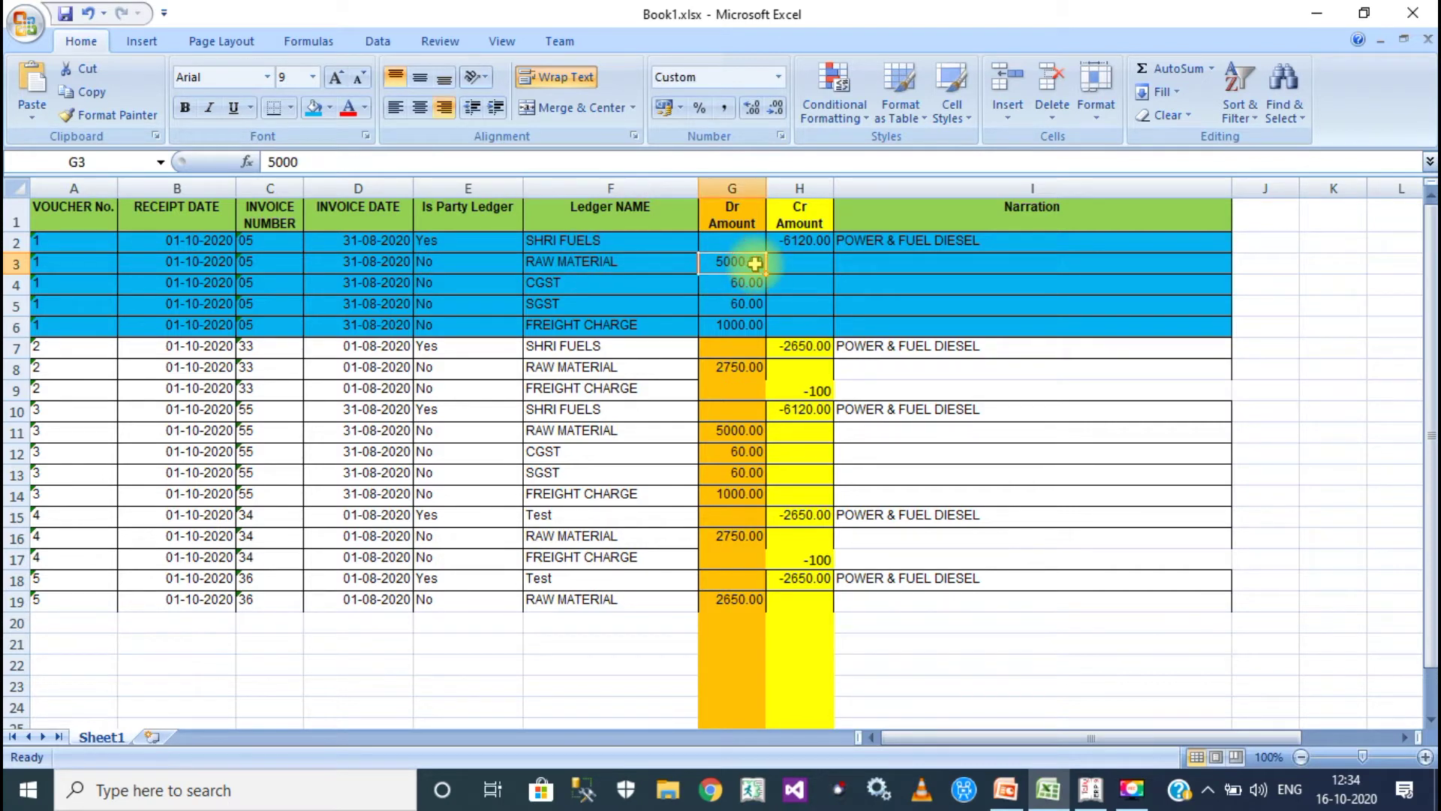
pyautogui.click(428, 284)
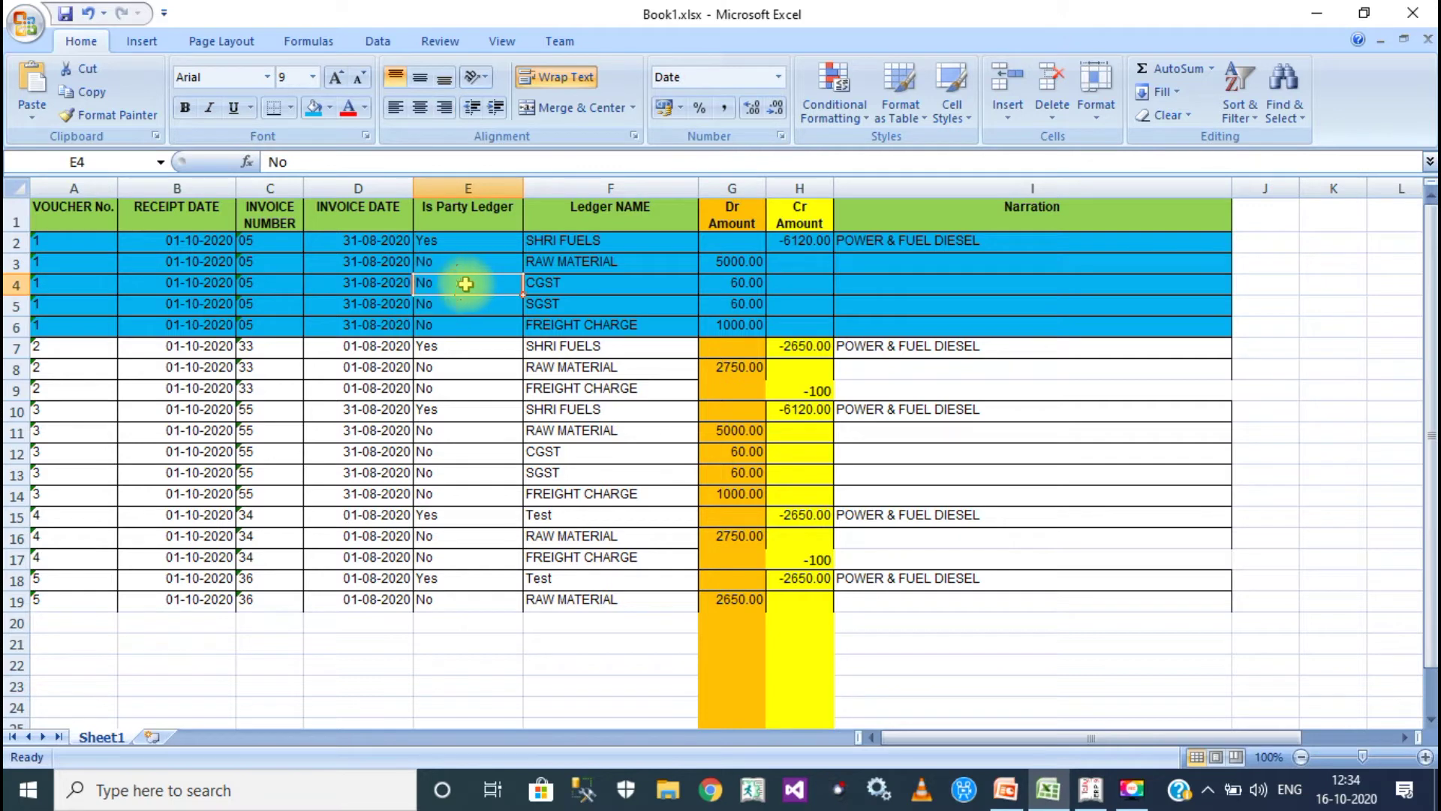
pyautogui.click(562, 285)
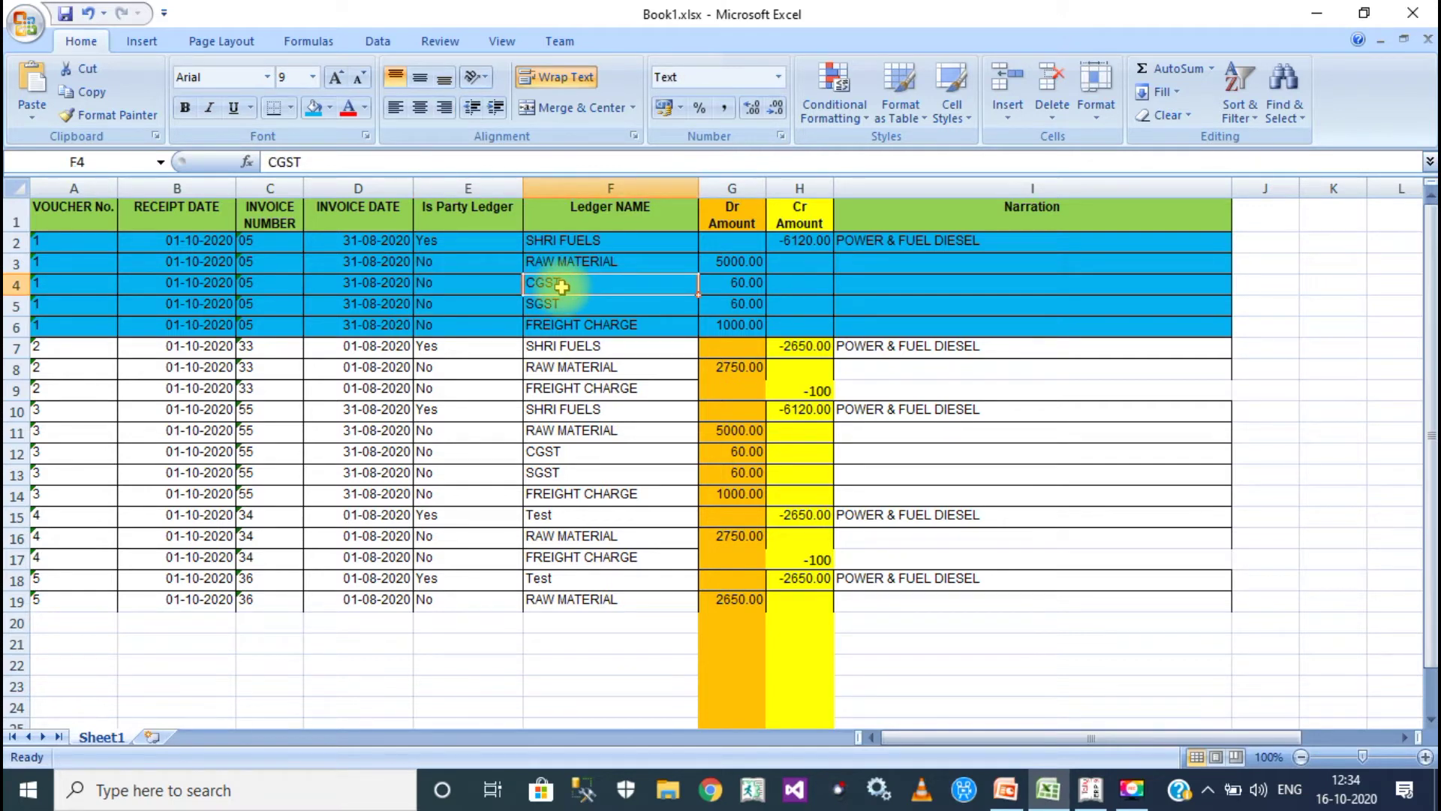
pyautogui.click(439, 308)
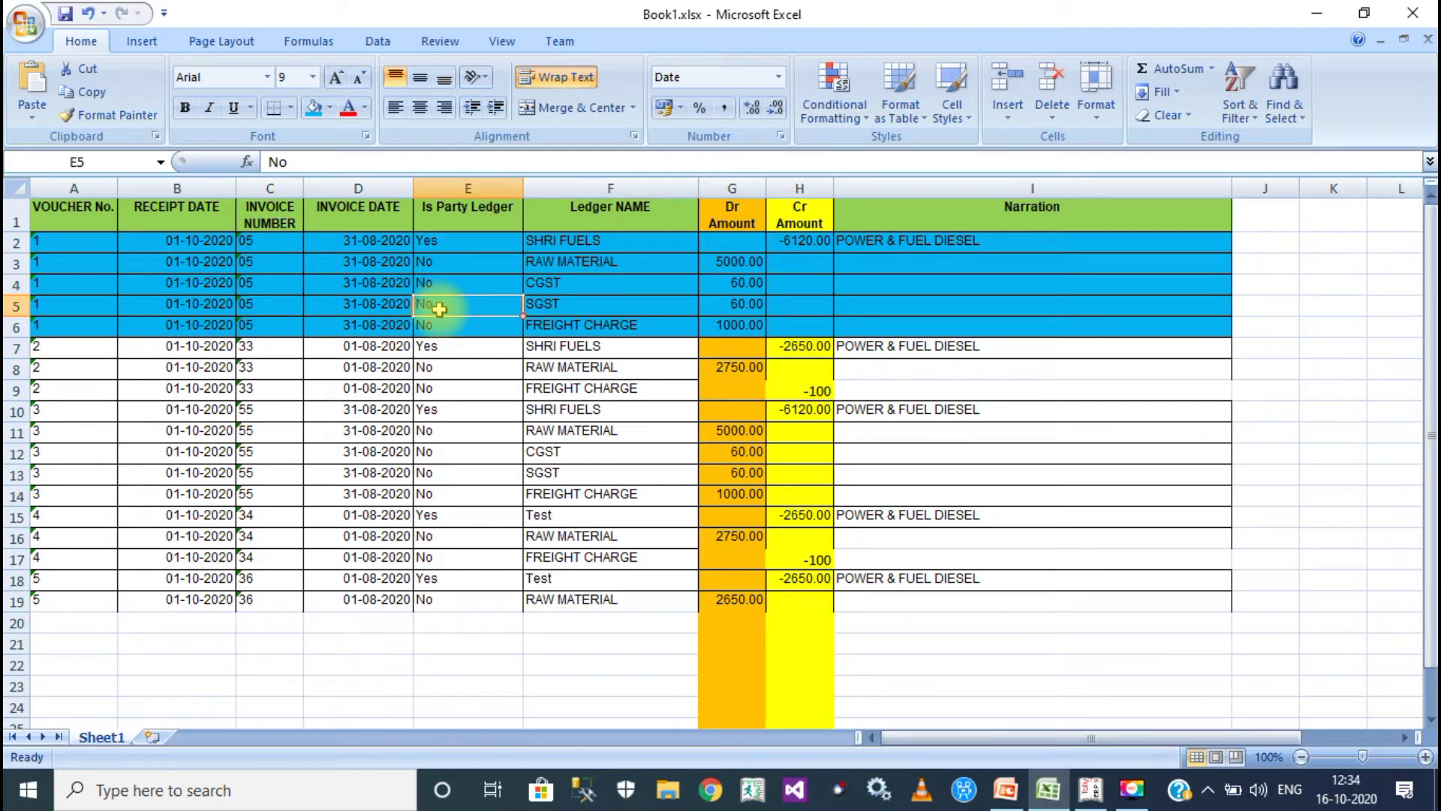
pyautogui.click(566, 305)
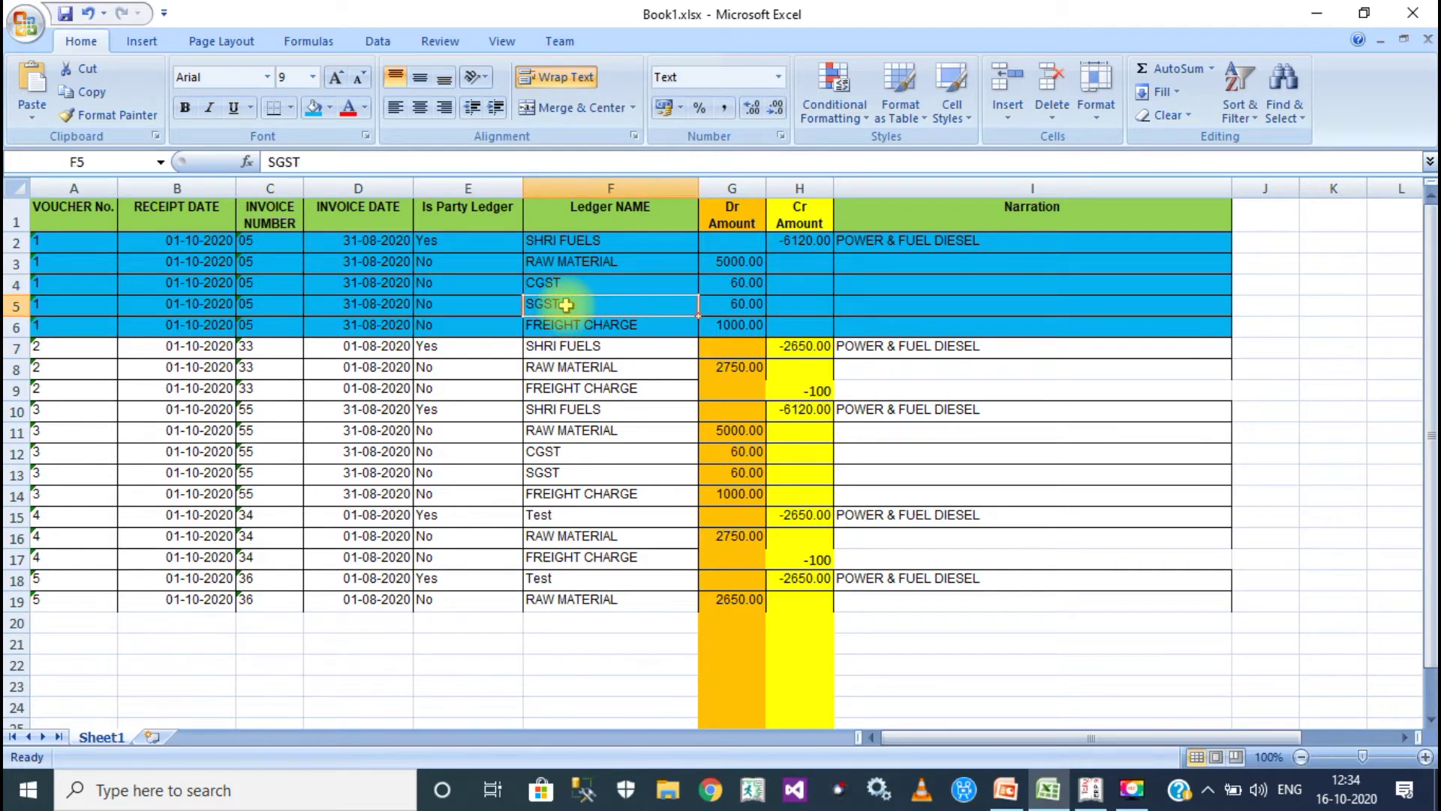
pyautogui.click(459, 325)
pyautogui.click(561, 327)
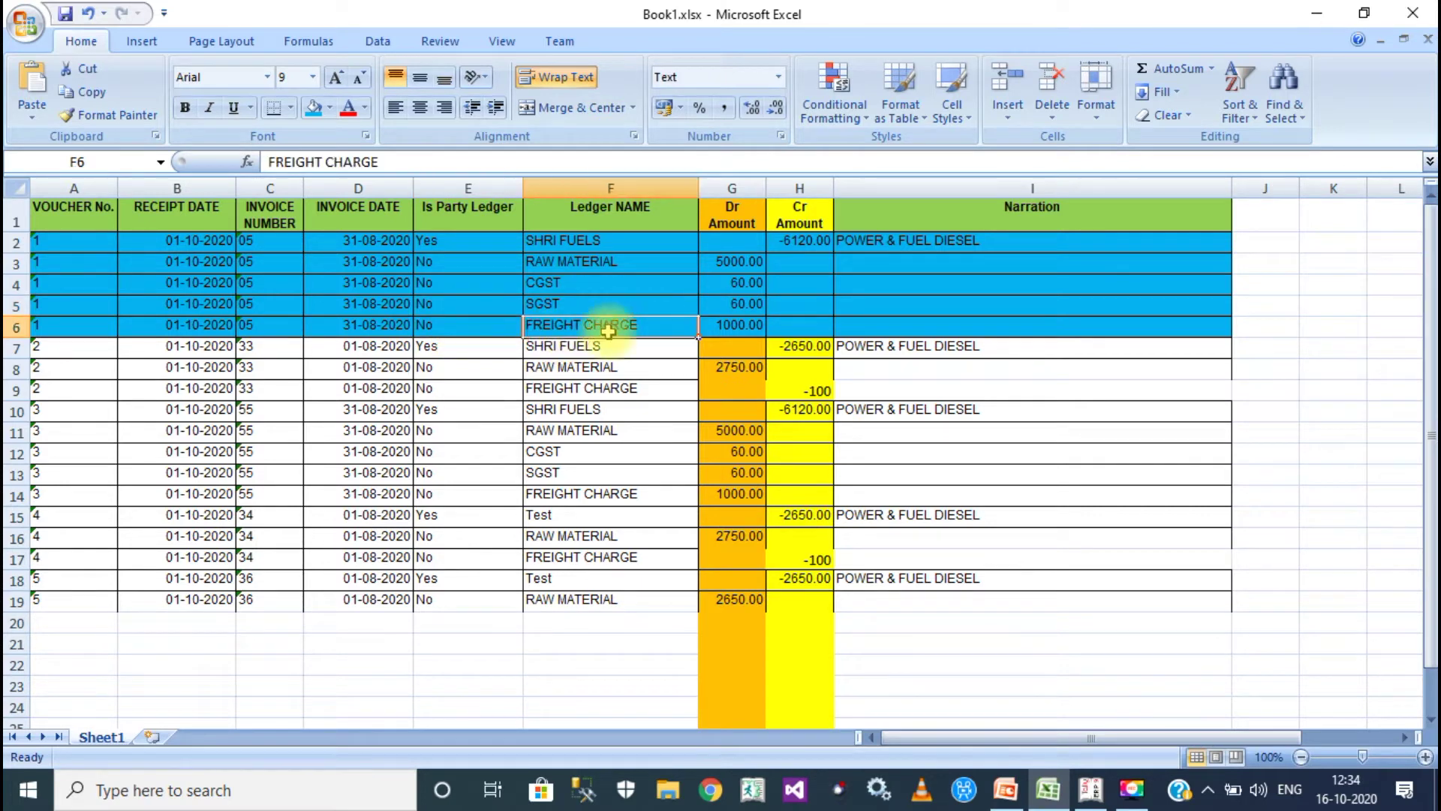
pyautogui.click(736, 328)
pyautogui.click(407, 241)
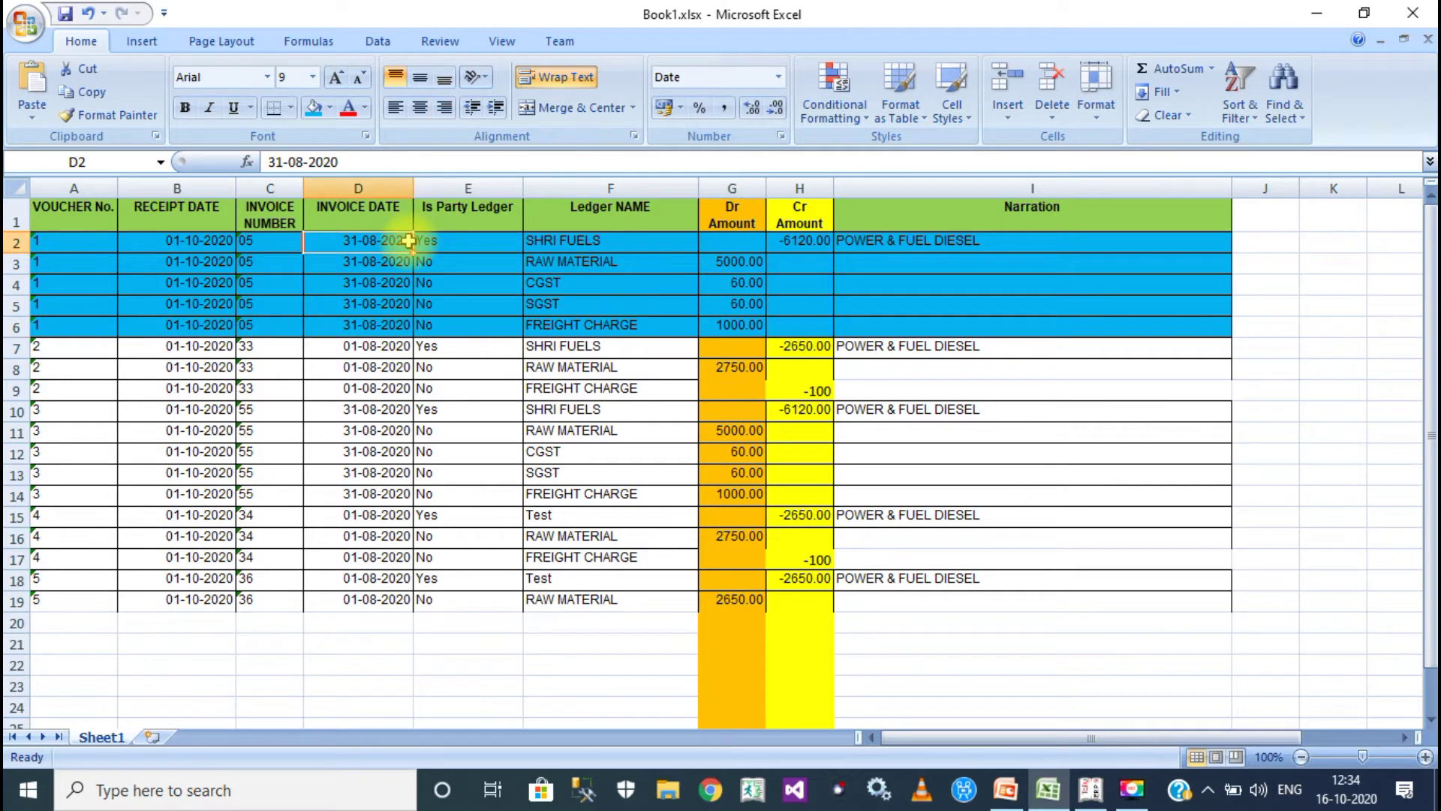
pyautogui.press('Down')
pyautogui.press('Down')
pyautogui.press('Down')
pyautogui.press('Down')
pyautogui.press('Up')
pyautogui.press('Up')
pyautogui.press('Up')
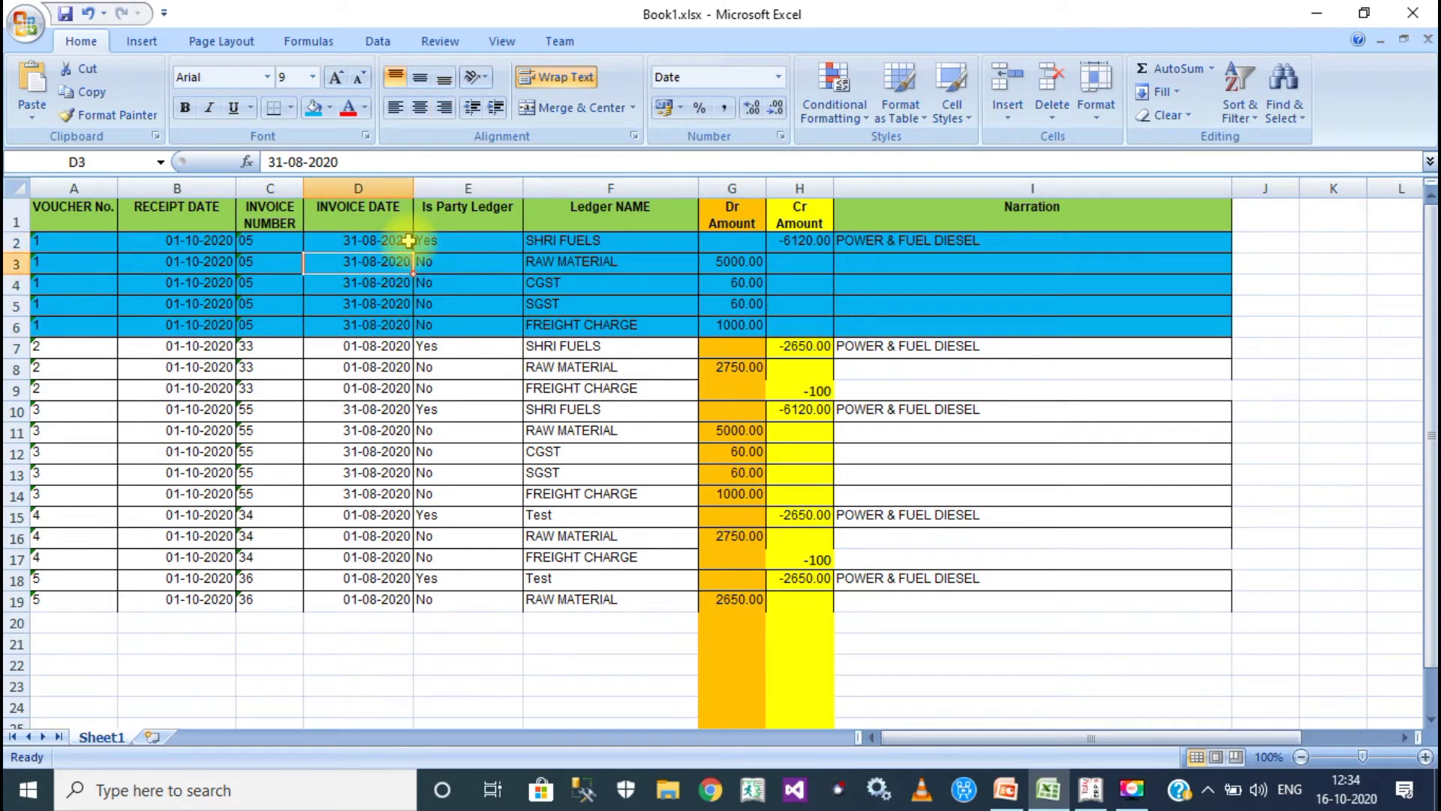
pyautogui.press('Up')
pyautogui.press('Left')
pyautogui.press('Left')
pyautogui.press('Left')
pyautogui.press('Down')
pyautogui.press('Down')
pyautogui.press('Down')
pyautogui.press('Down')
pyautogui.press('Down')
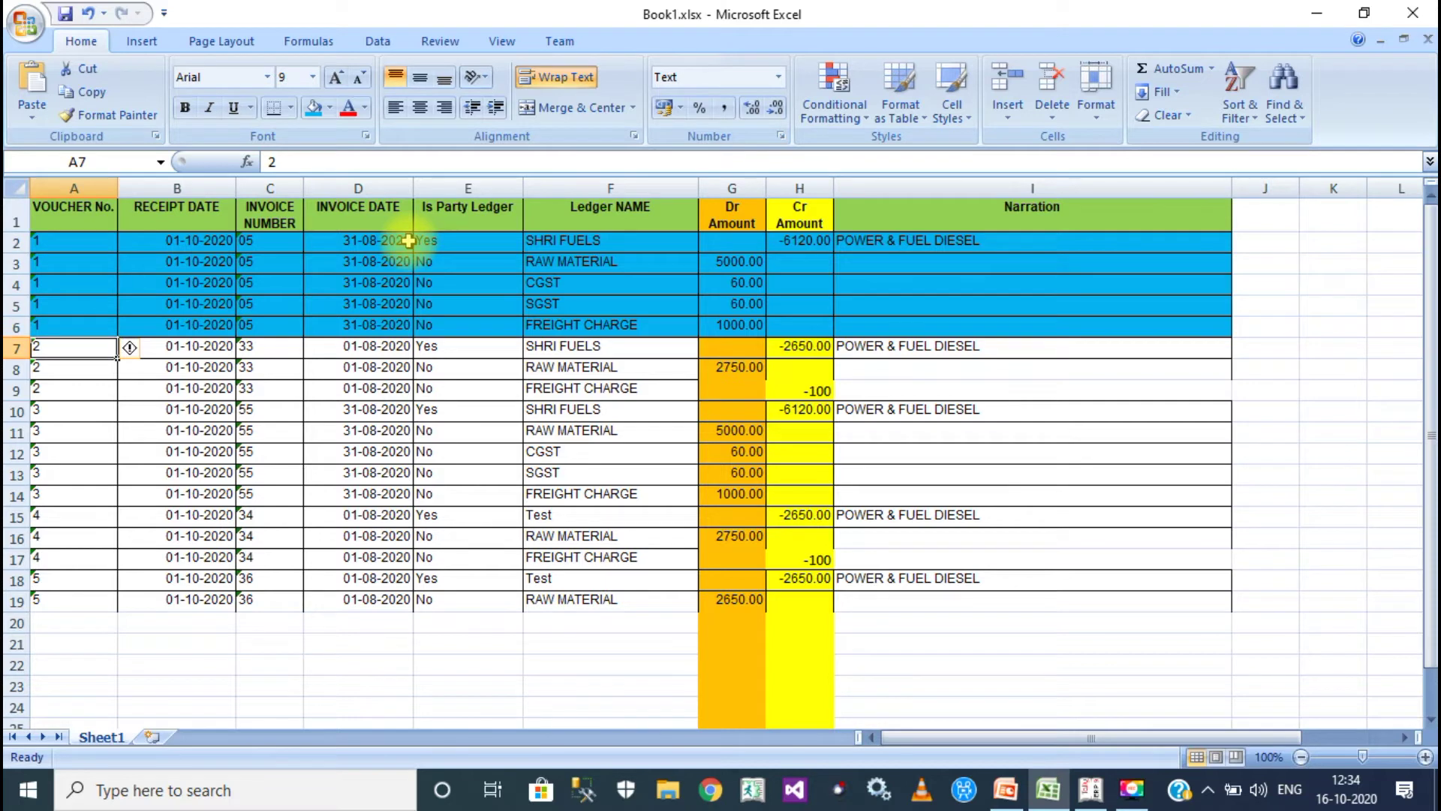
pyautogui.press('Down')
pyautogui.press('Down')
pyautogui.press('Up')
pyautogui.press('Down')
pyautogui.press('Down')
pyautogui.press('Down')
pyautogui.press('Down')
pyautogui.press('Down')
pyautogui.press('Down')
pyautogui.press('Down')
pyautogui.press('Down')
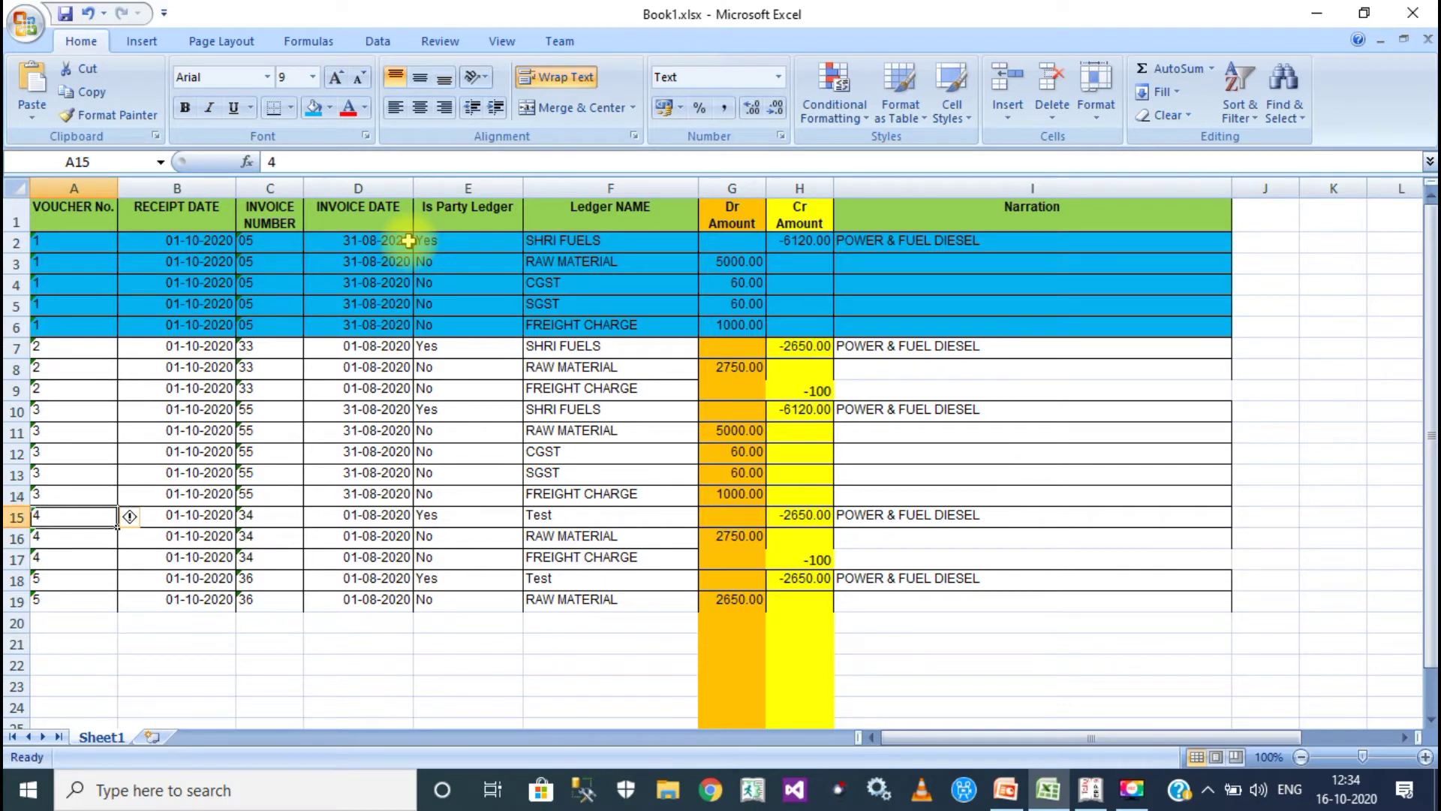
pyautogui.press('Down')
pyautogui.press('Down')
pyautogui.press('Up')
pyautogui.press('Up')
pyautogui.press('Down')
pyautogui.press('Down')
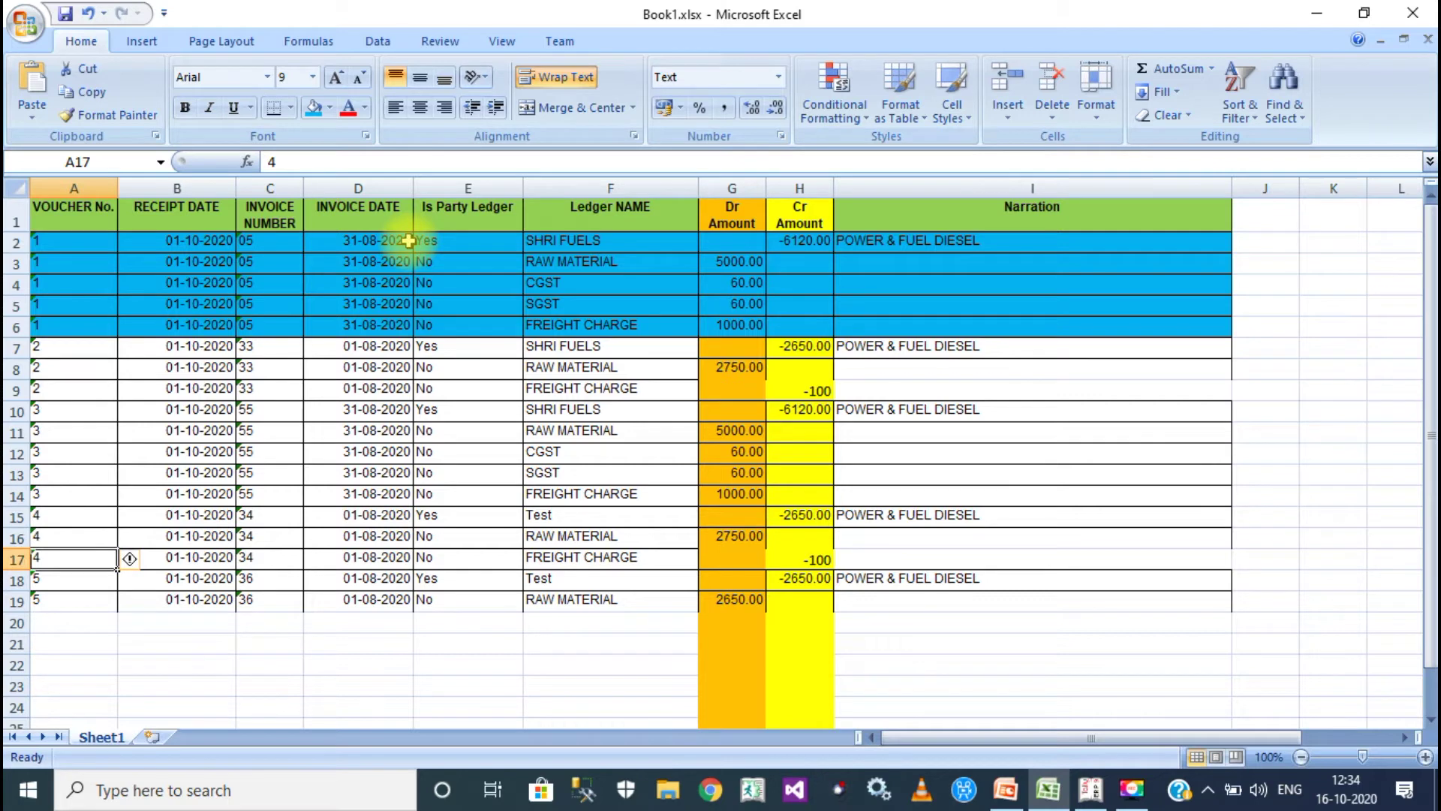
pyautogui.press('Down')
pyautogui.press('Down')
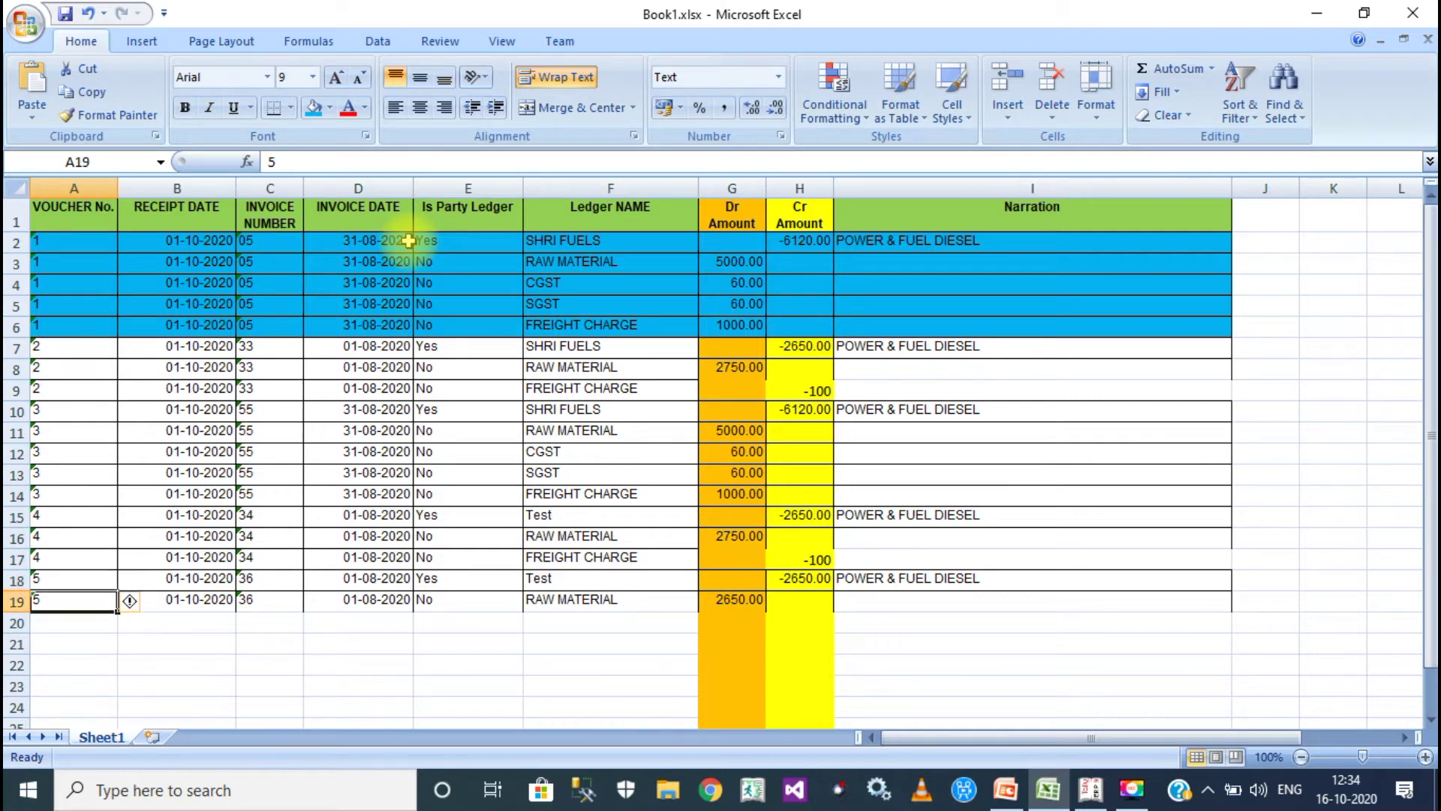
pyautogui.press('Up')
pyautogui.press('Up')
pyautogui.press('Up')
pyautogui.press('Up')
pyautogui.press('Up')
pyautogui.press('Up')
pyautogui.press('Up')
pyautogui.press('Up')
pyautogui.press('Down')
pyautogui.press('Down')
pyautogui.press('Down')
pyautogui.press('Down')
pyautogui.press('Down')
pyautogui.press('Down')
pyautogui.press('Down')
pyautogui.press('Up')
pyautogui.press('Up')
pyautogui.press('Up')
pyautogui.press('Up')
pyautogui.press('Up')
pyautogui.press('Up')
pyautogui.press('Up')
pyautogui.press('Right')
pyautogui.press('Right')
pyautogui.press('Right')
pyautogui.press('Right')
pyautogui.press('Right')
pyautogui.press('Right')
pyautogui.press('Right')
pyautogui.press('Right')
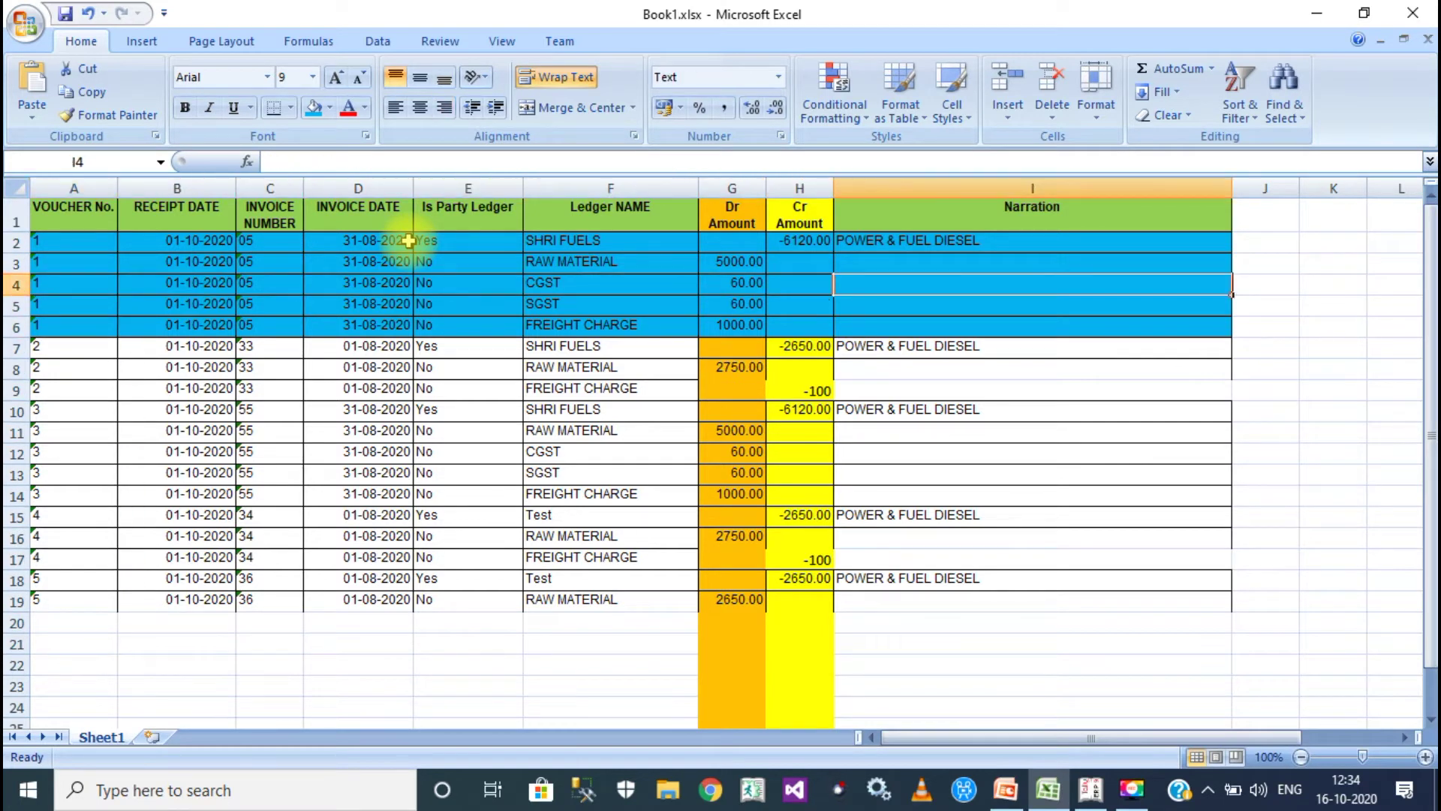
pyautogui.press('Right')
pyautogui.press('Down')
pyautogui.press('Left')
pyautogui.press('Home')
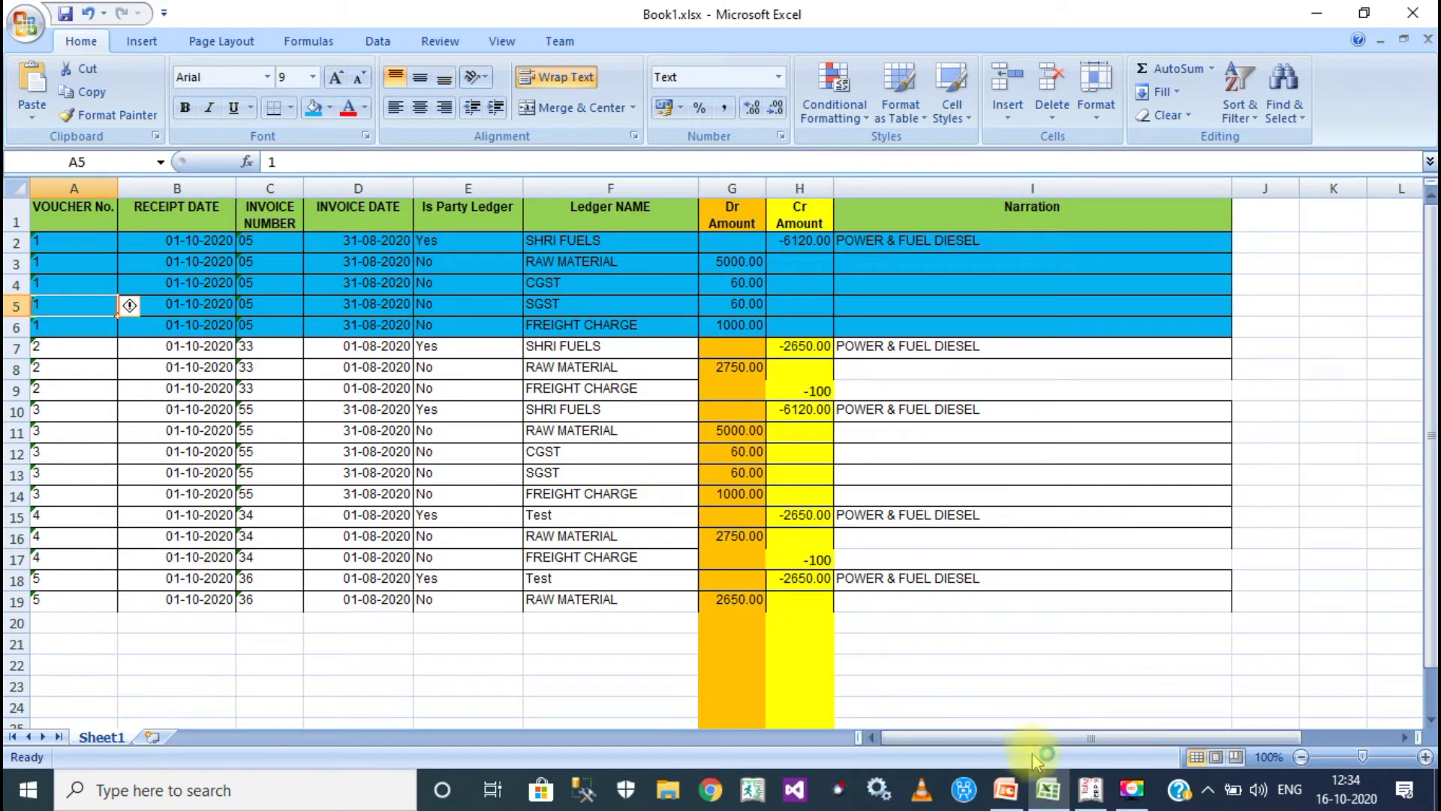
pyautogui.click(1089, 794)
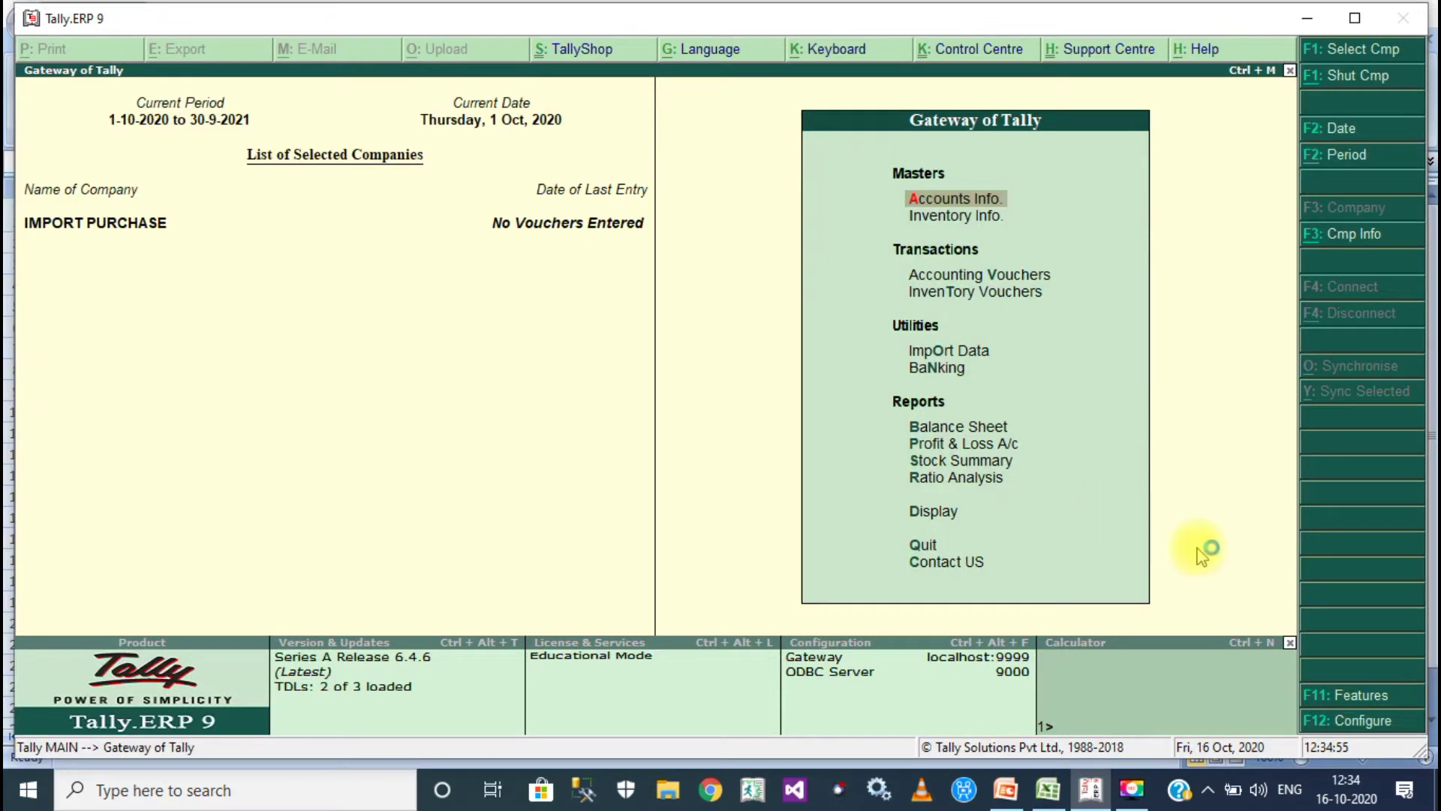
# Set 'Import Purchase Voucher without Inventory row wise ledgers' to Yes in Add-On Features.
pyautogui.click(1339, 695)
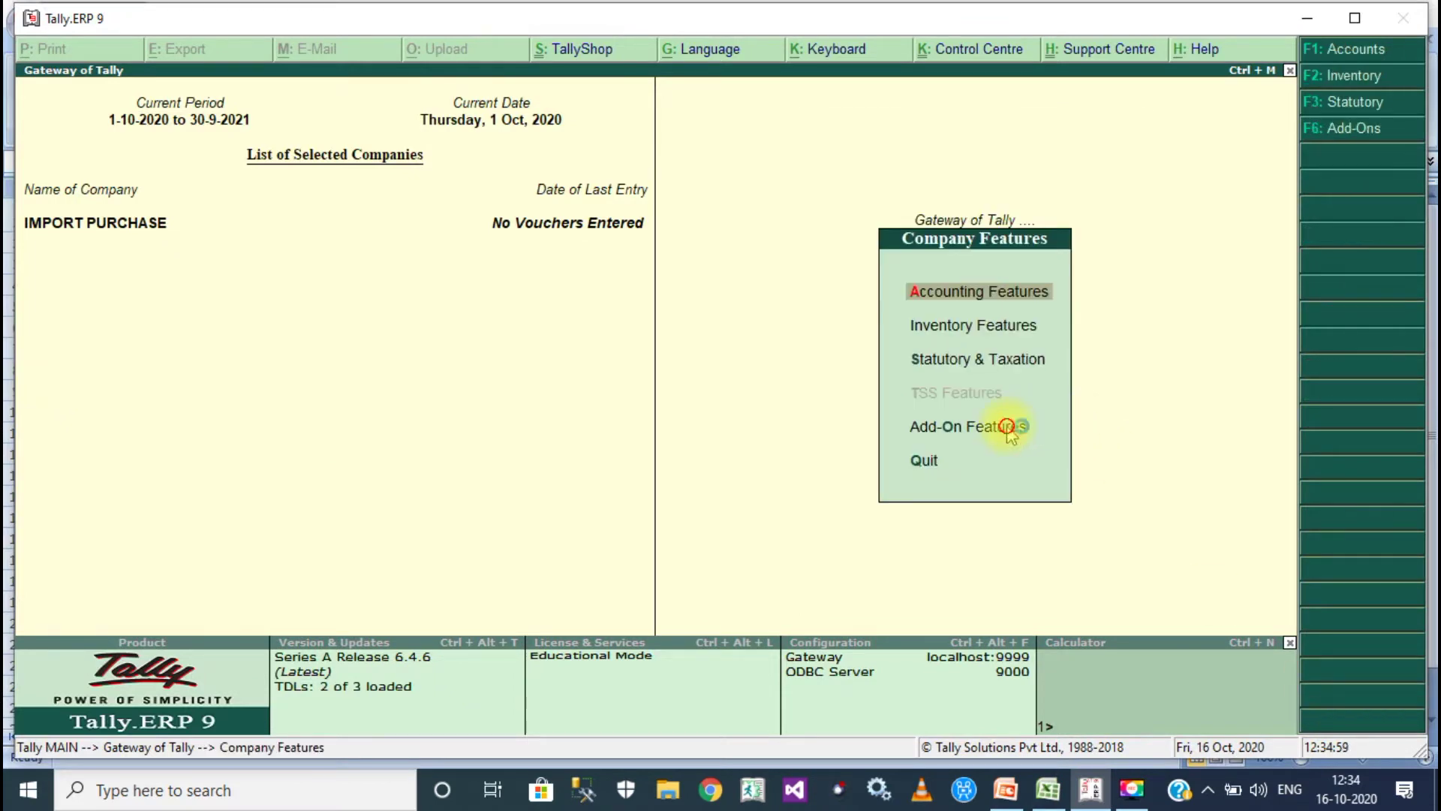
pyautogui.click(1007, 428)
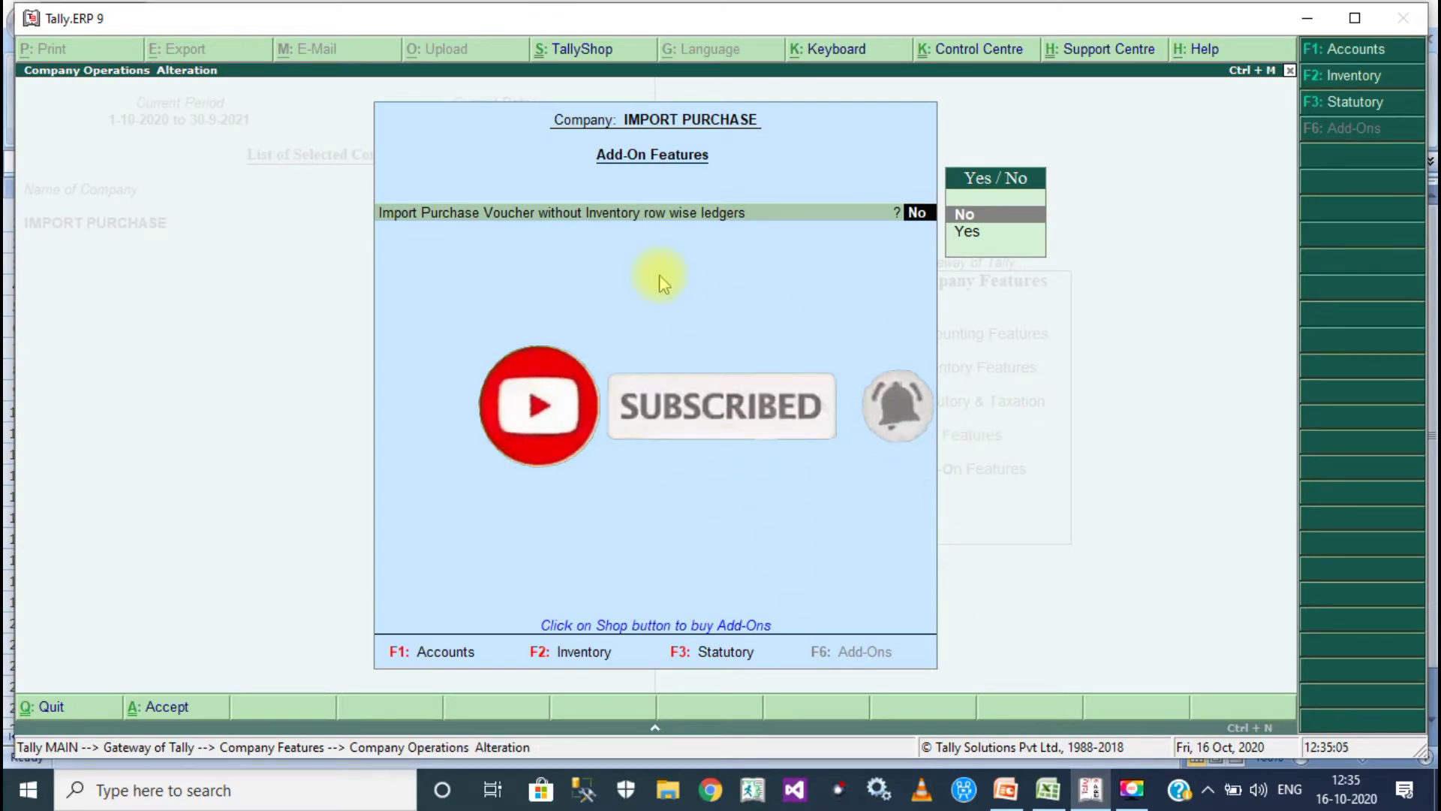
pyautogui.press('y')
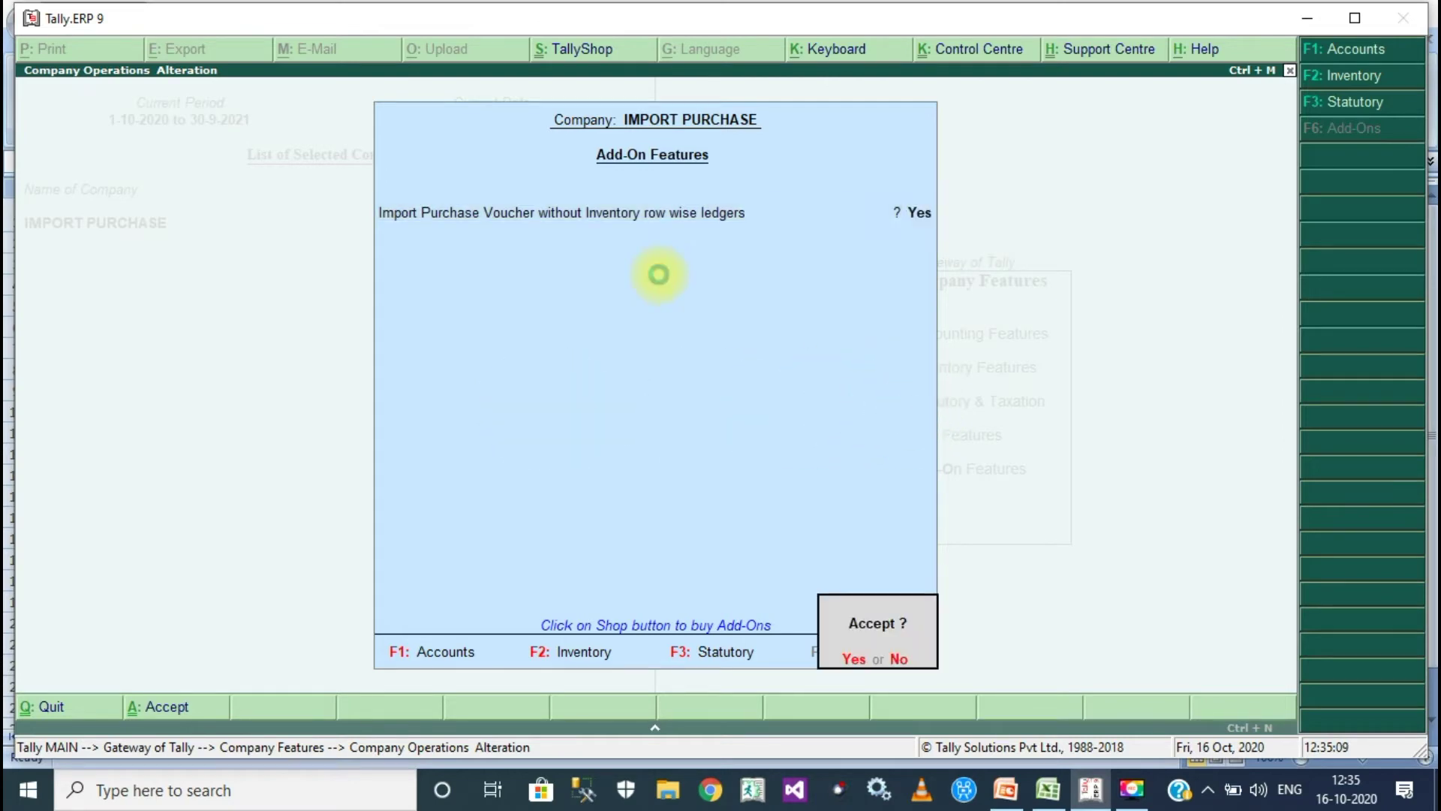
pyautogui.press('y')
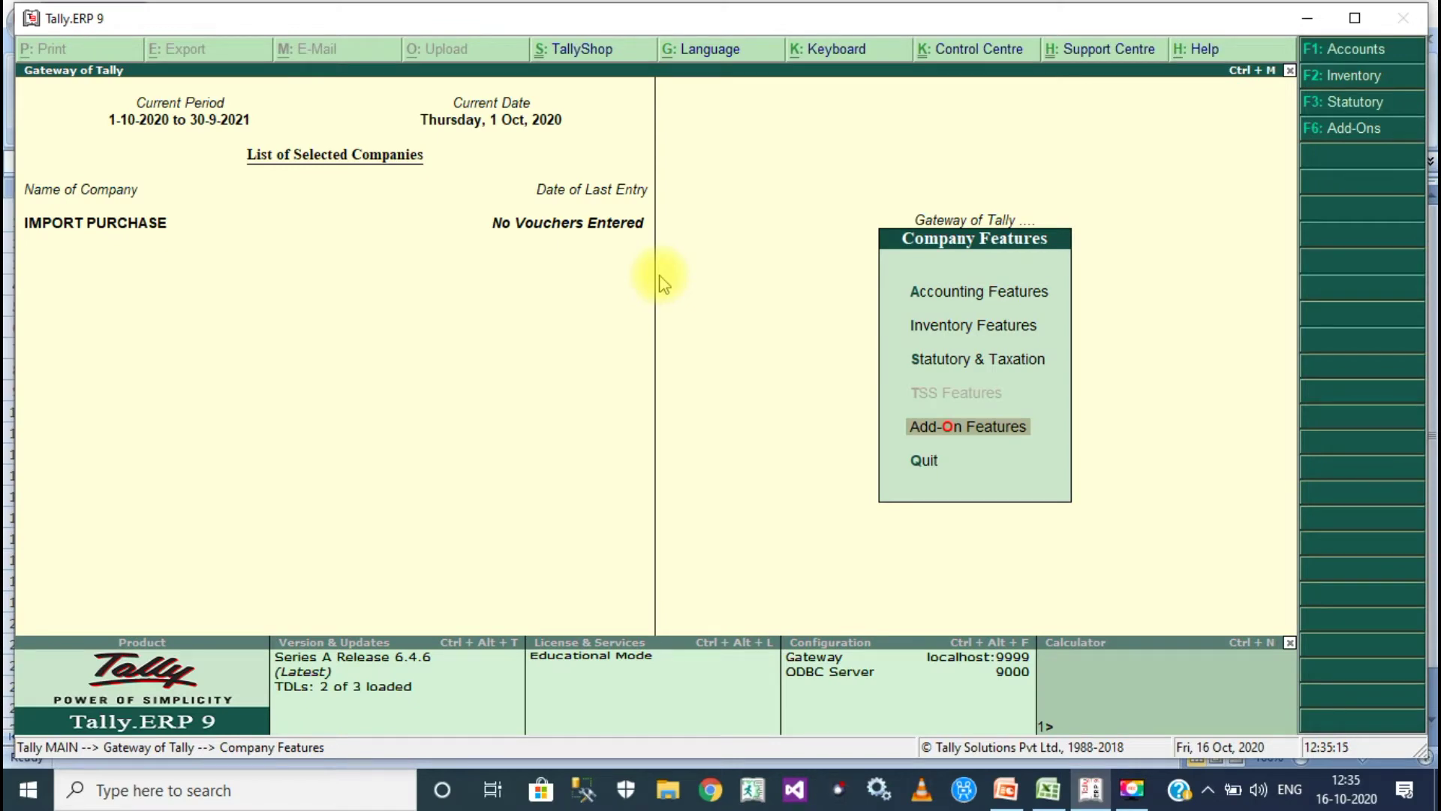
pyautogui.press('Escape')
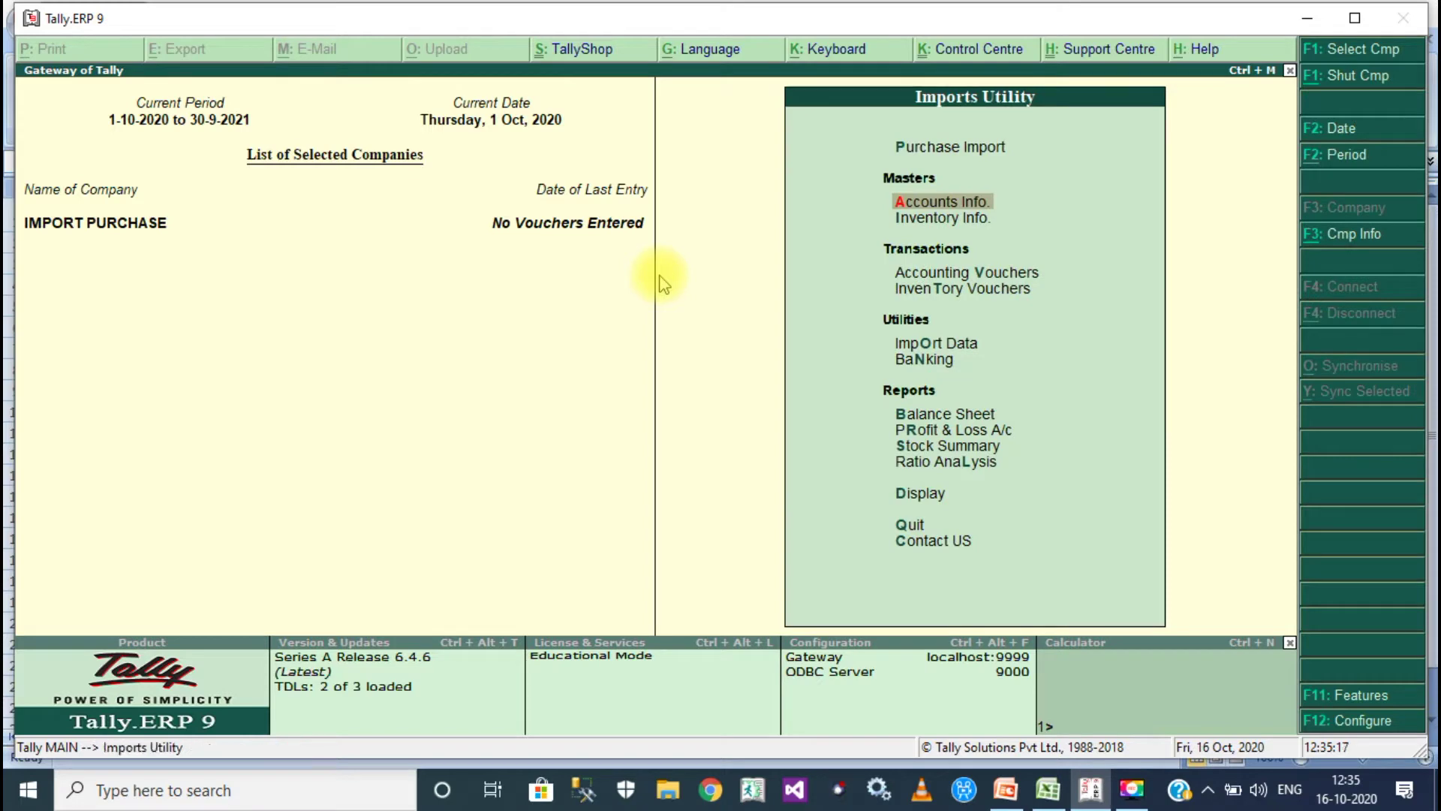
# Run Purchase Import on Book1.xlsx with Demo Purchase as the voucher type.
pyautogui.press('Up')
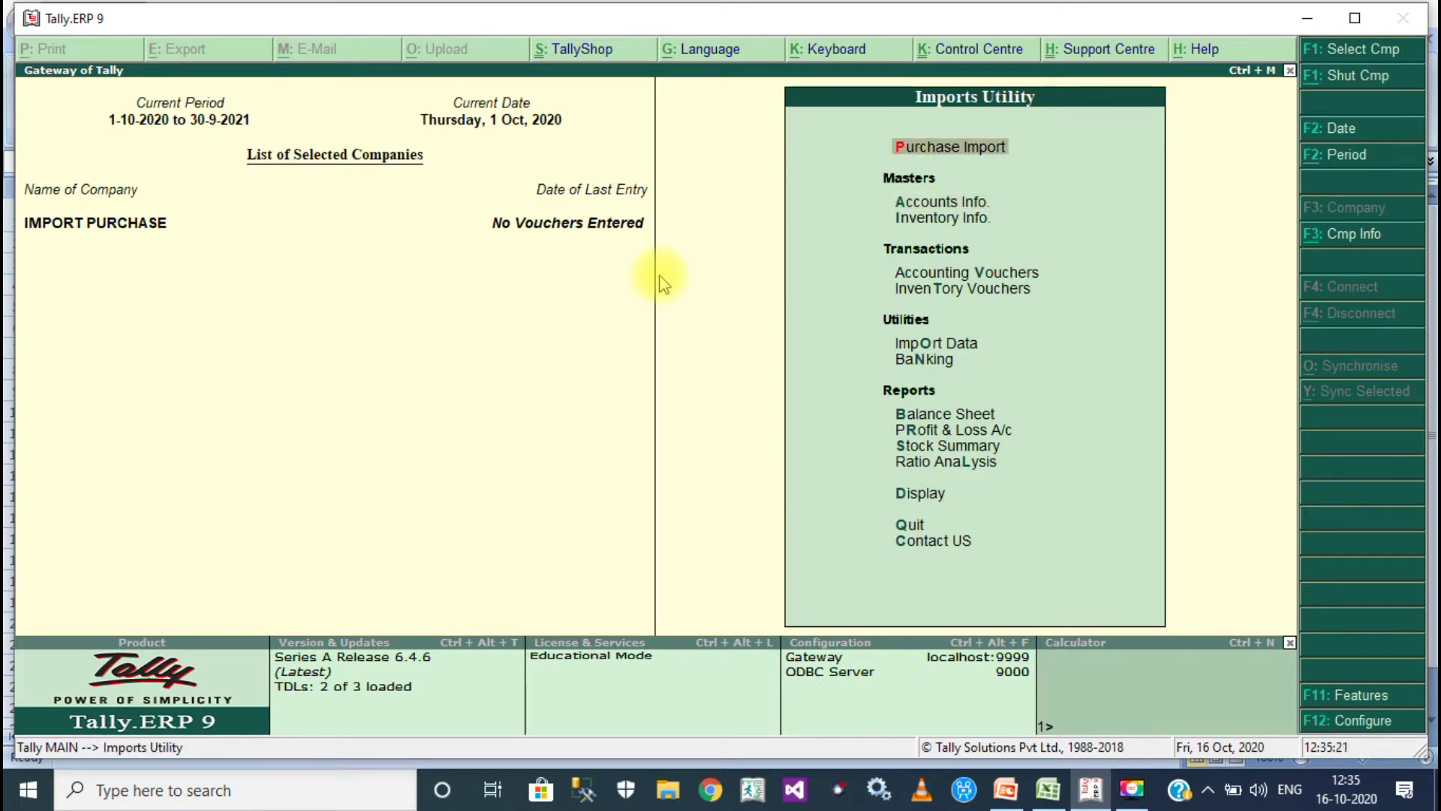
pyautogui.press('Return')
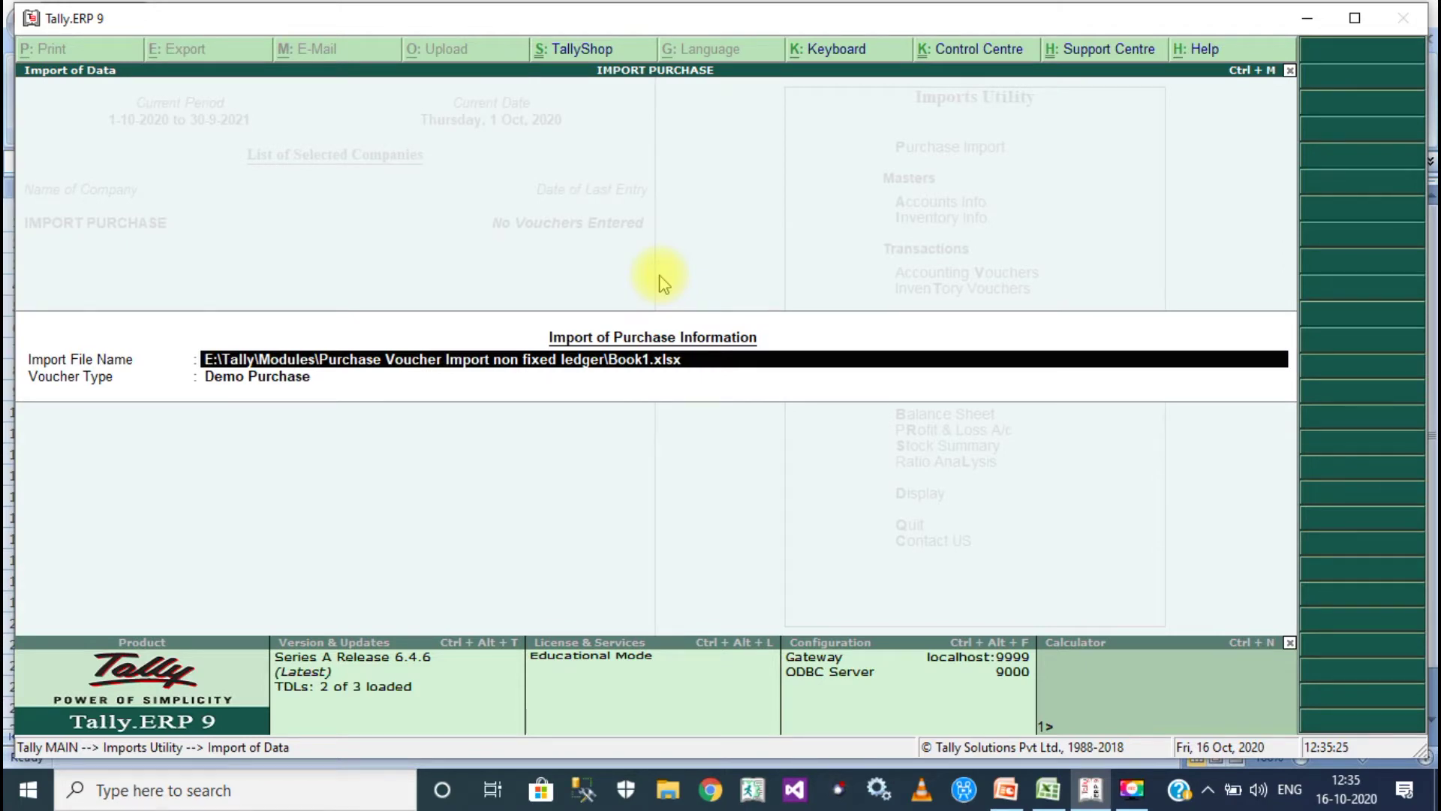
pyautogui.press('Return')
pyautogui.press('BackSpace')
pyautogui.press('Return')
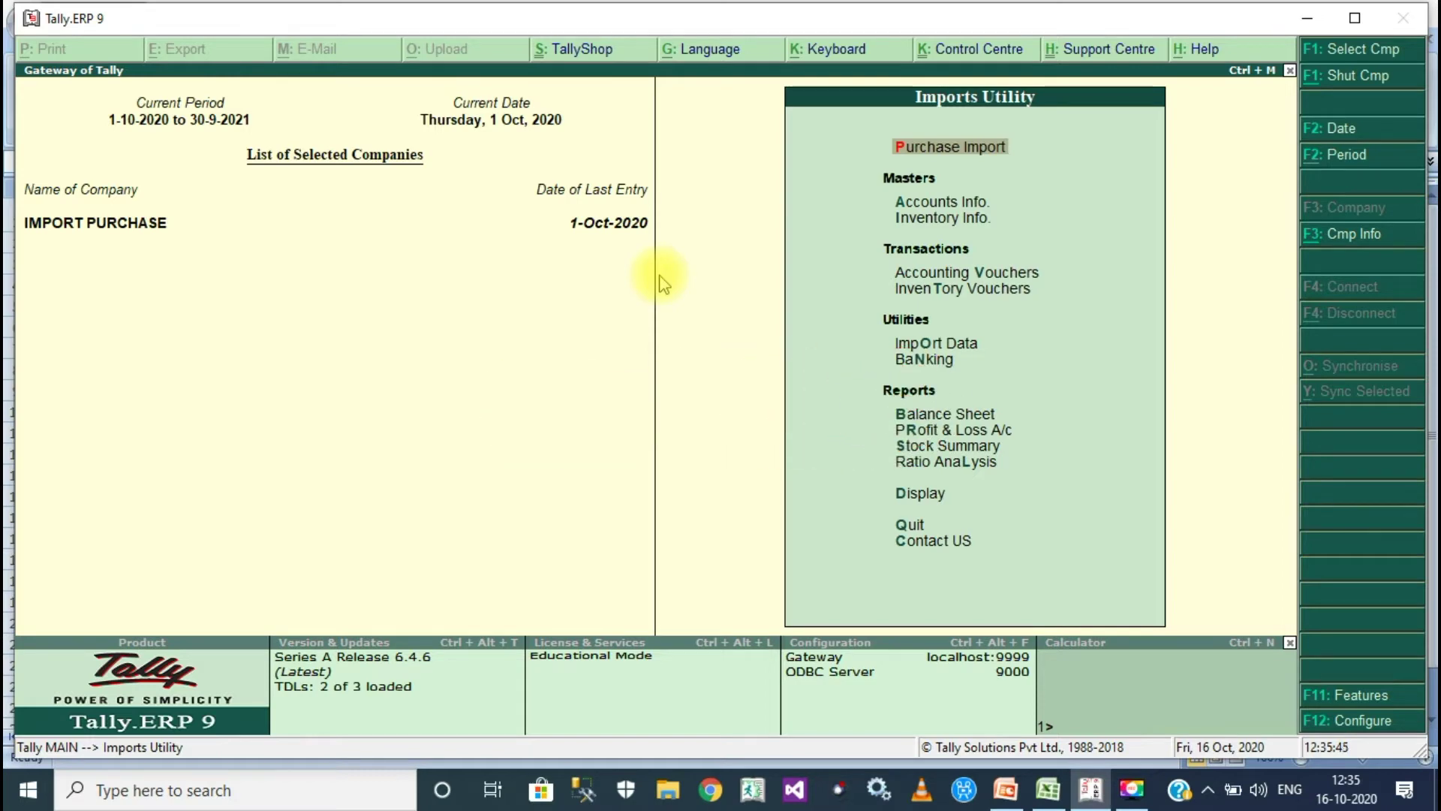
pyautogui.press('d')
pyautogui.press('y')
pyautogui.press('Down')
pyautogui.press('Down')
pyautogui.press('Down')
pyautogui.press('Down')
pyautogui.press('Up')
pyautogui.press('Up')
pyautogui.press('Up')
pyautogui.press('Up')
pyautogui.press('Down')
pyautogui.press('Down')
pyautogui.press('Down')
pyautogui.press('Up')
pyautogui.press('Up')
pyautogui.press('Up')
pyautogui.press('Return')
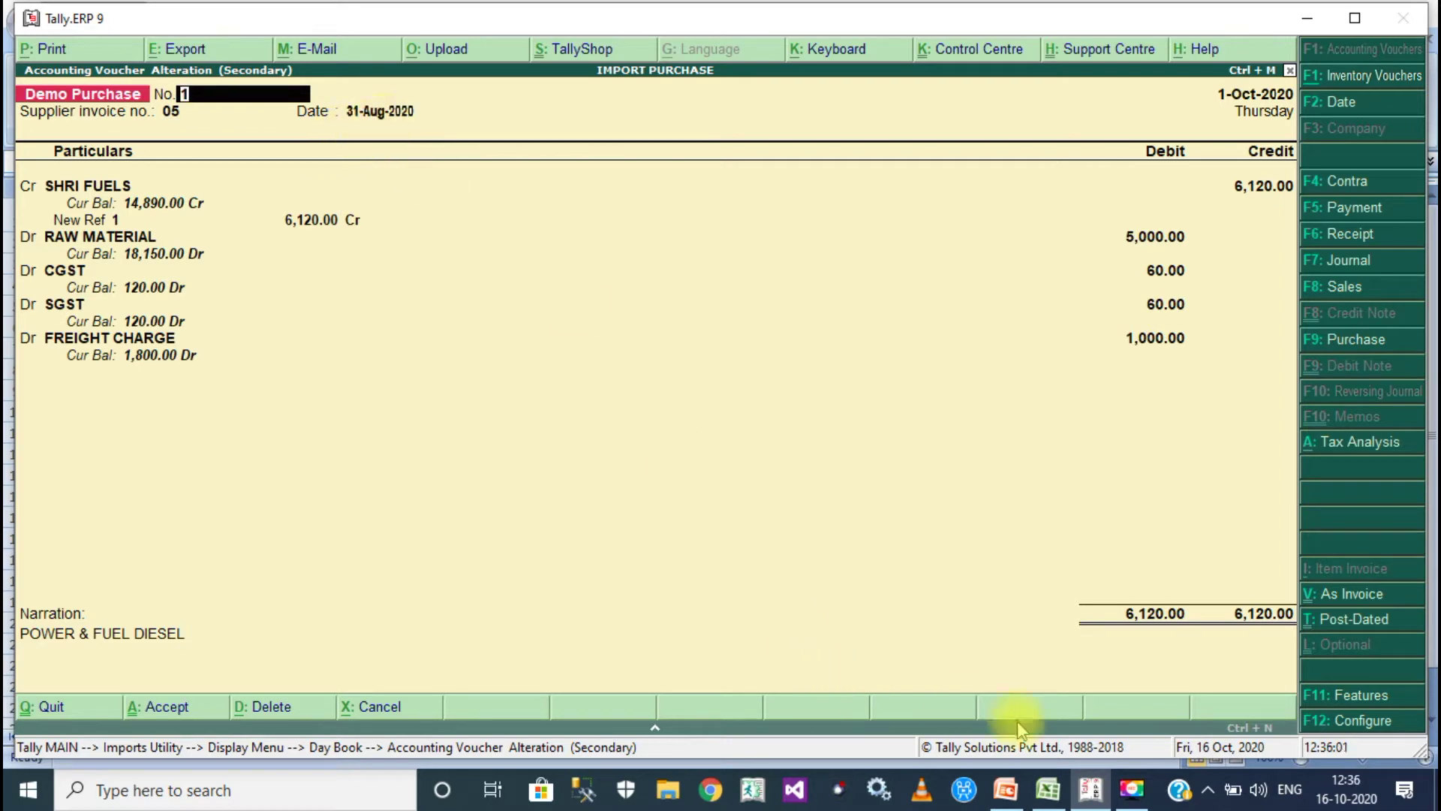
pyautogui.click(1048, 788)
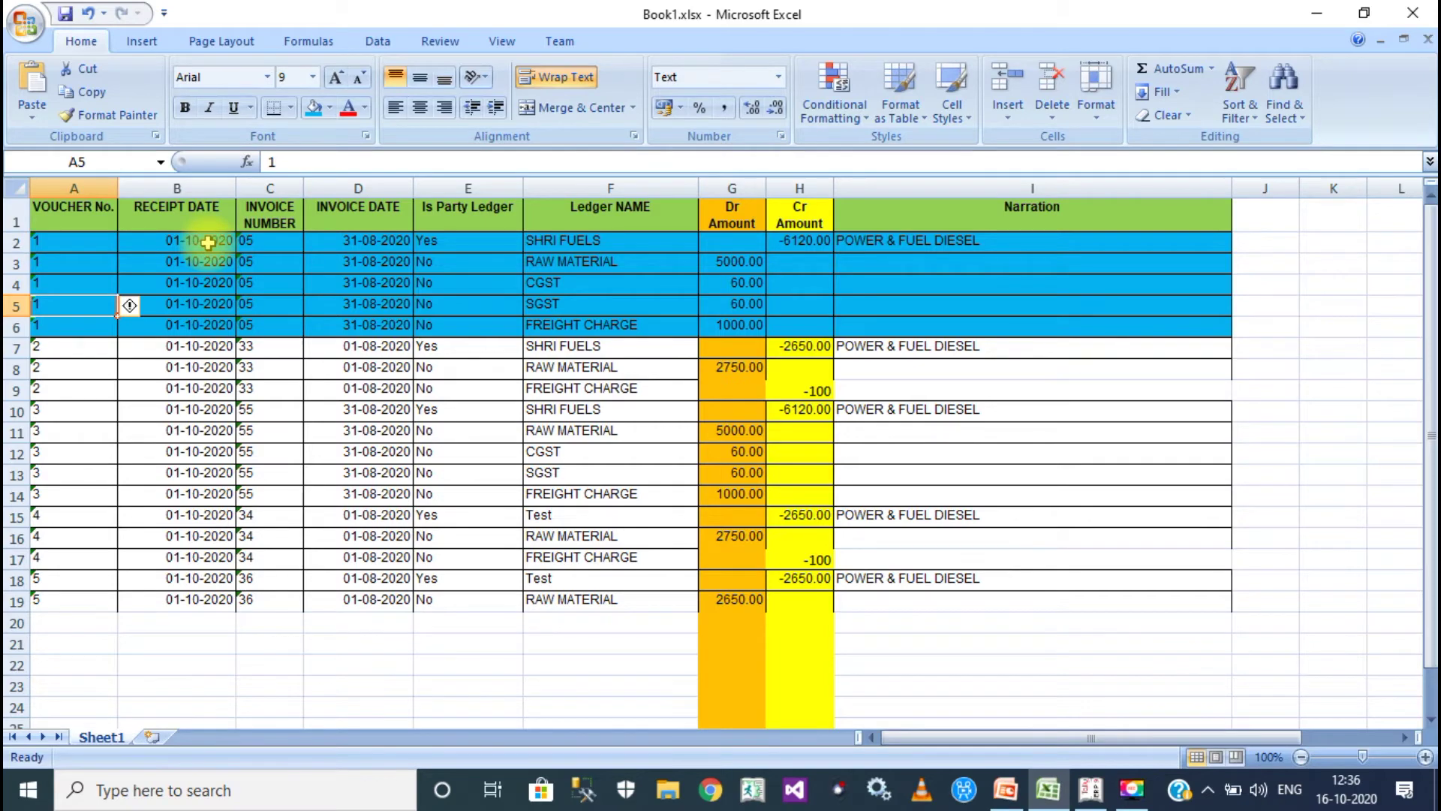
pyautogui.hotkey('alt', 'Tab')
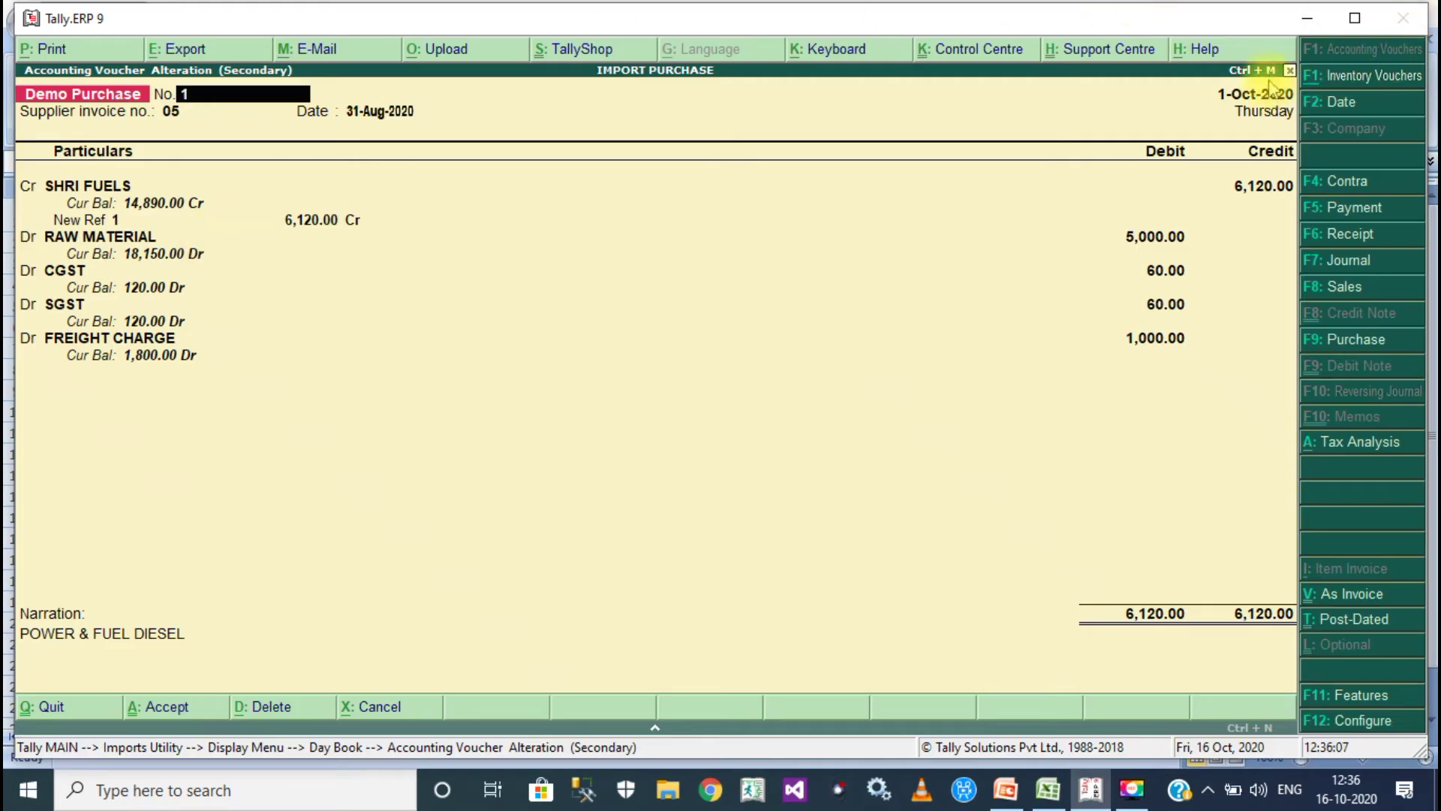
pyautogui.click(1268, 93)
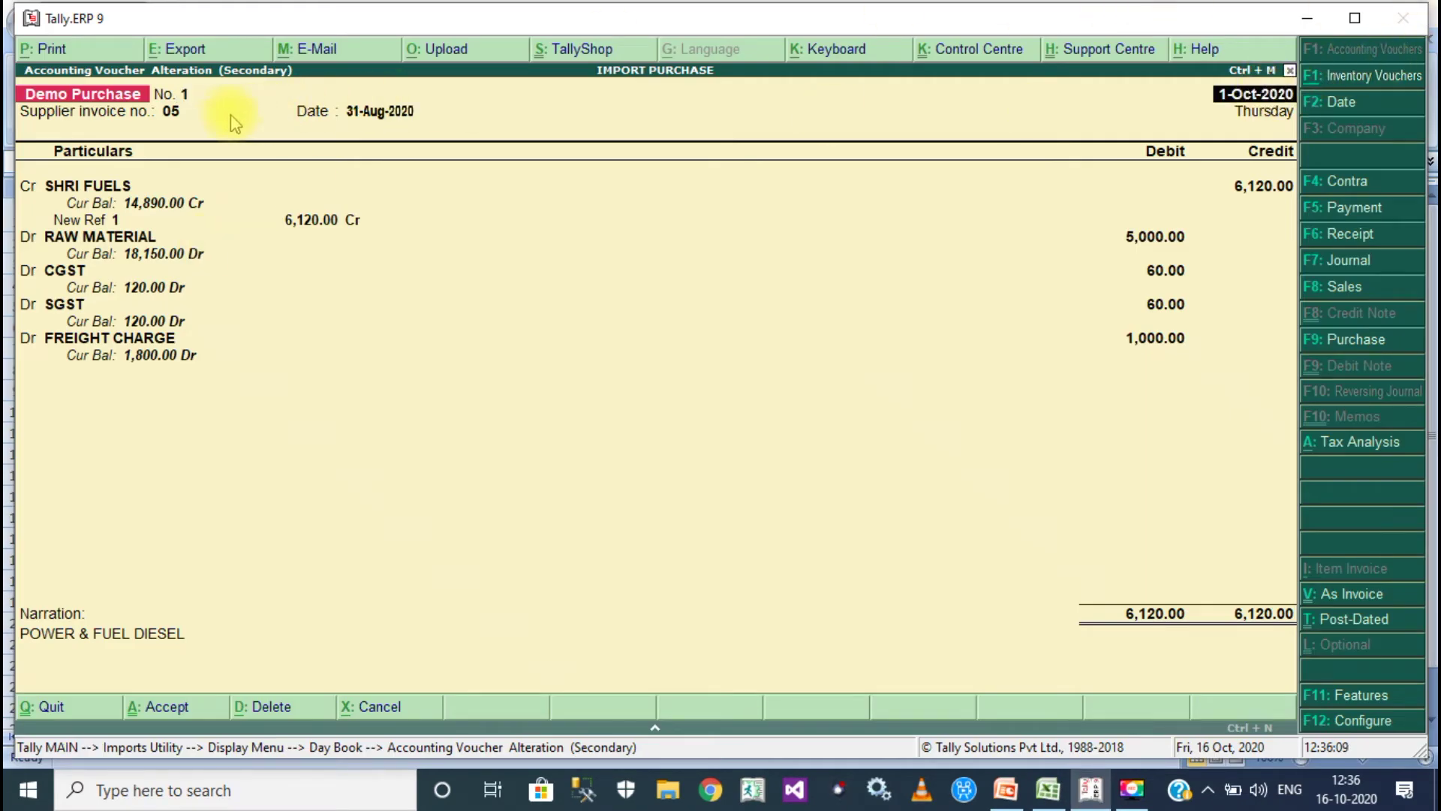
pyautogui.click(218, 111)
pyautogui.hotkey('alt', 'Tab')
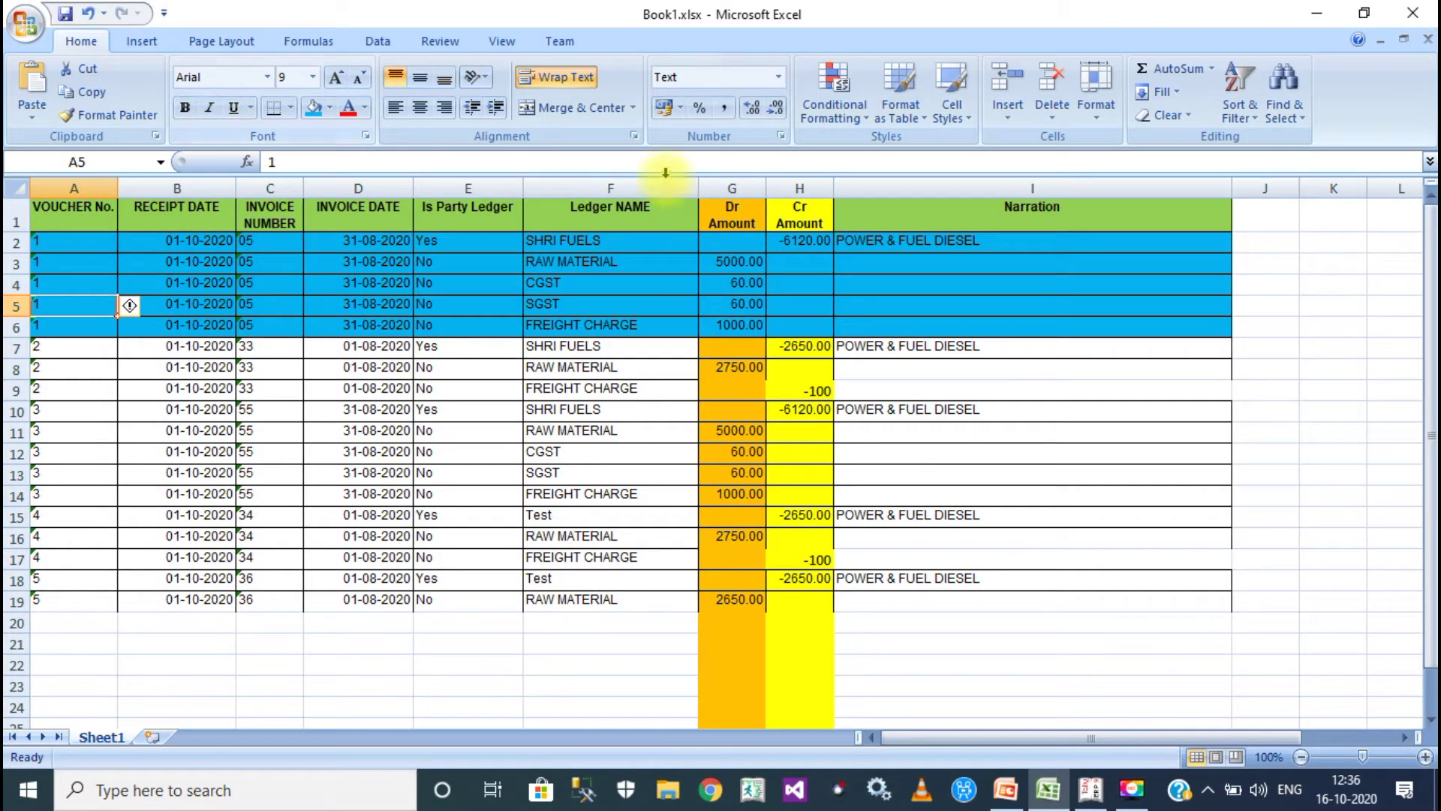
pyautogui.click(268, 240)
pyautogui.hotkey('alt', 'Tab')
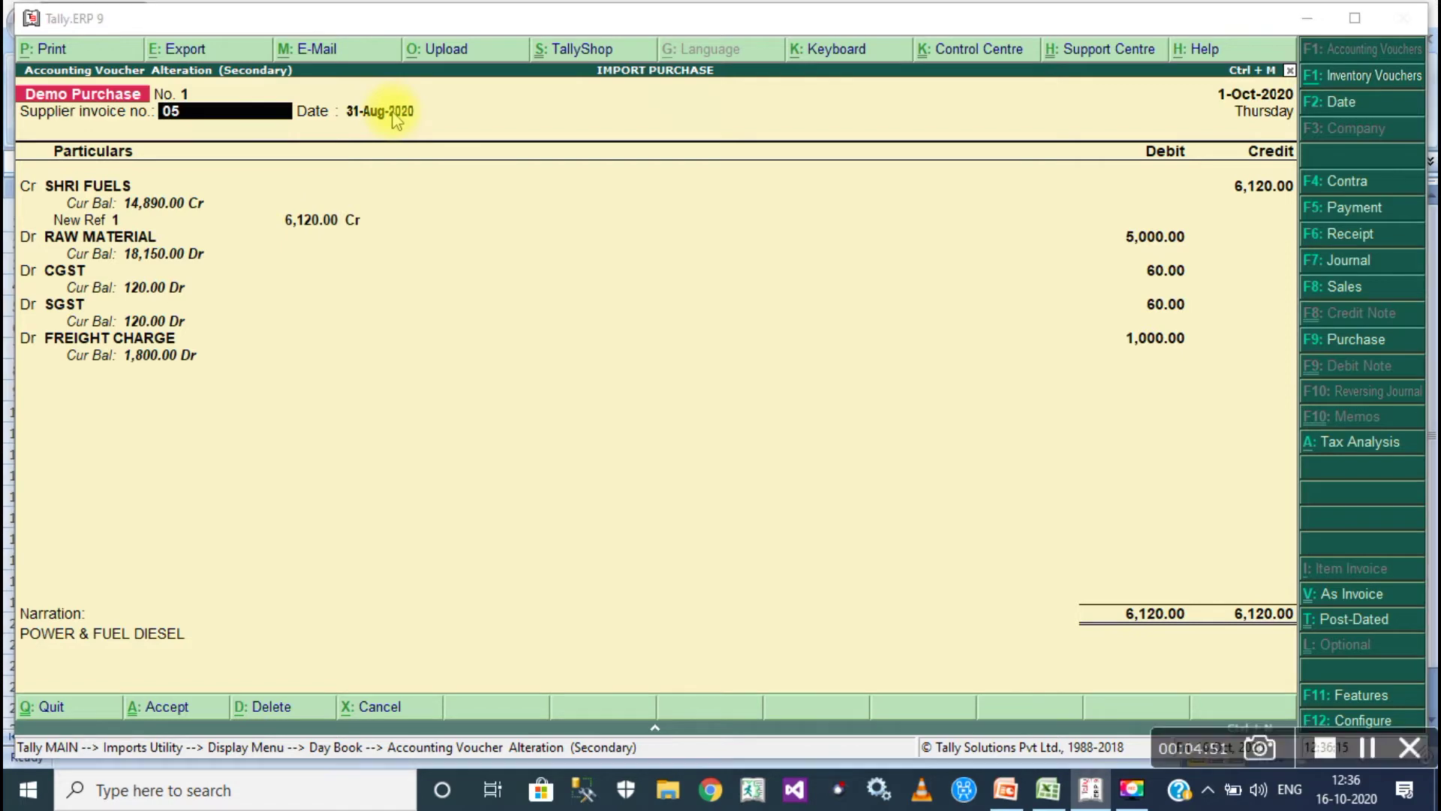
pyautogui.hotkey('alt', 'Tab')
pyautogui.click(388, 248)
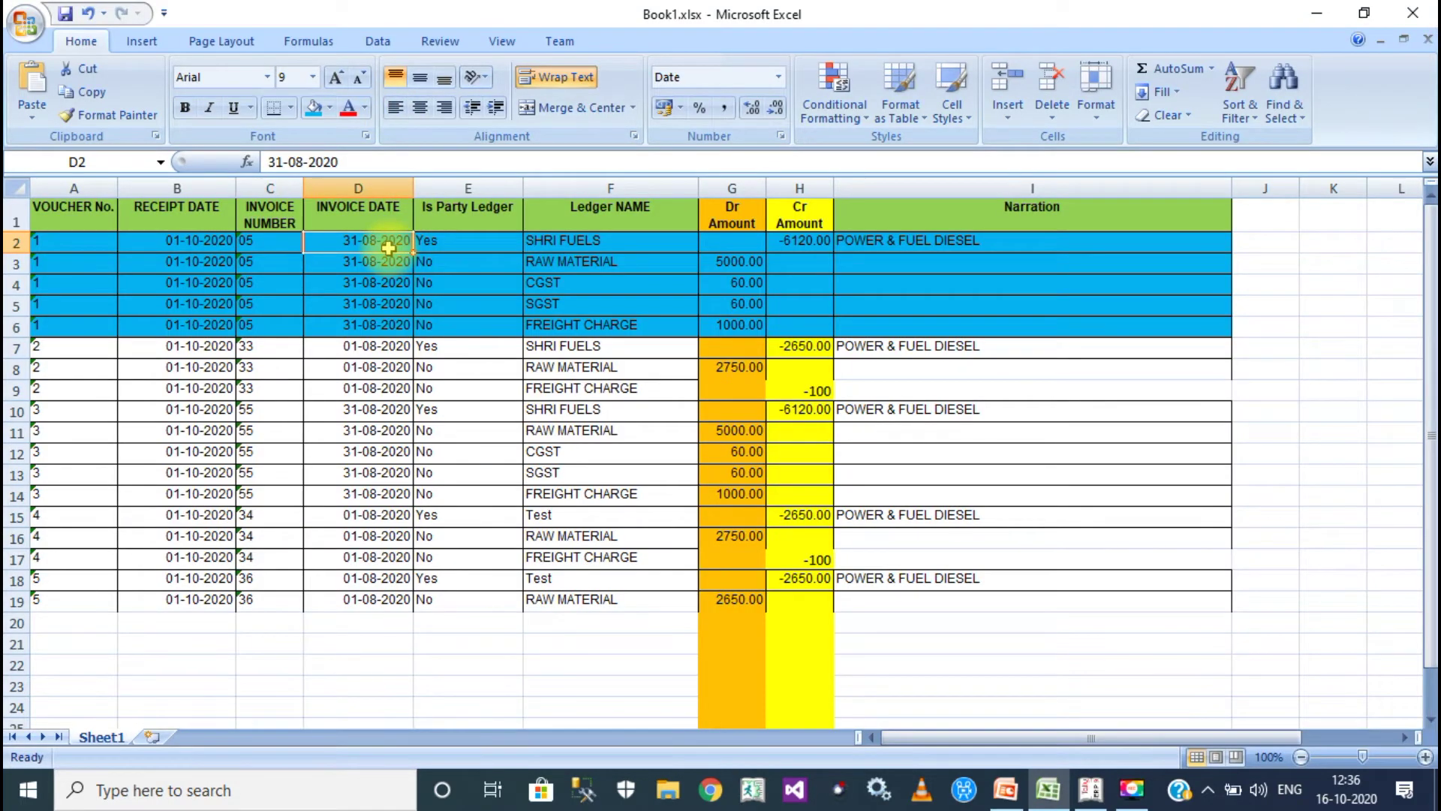
pyautogui.hotkey('alt', 'Tab')
pyautogui.hotkey('alt', 'Tab')
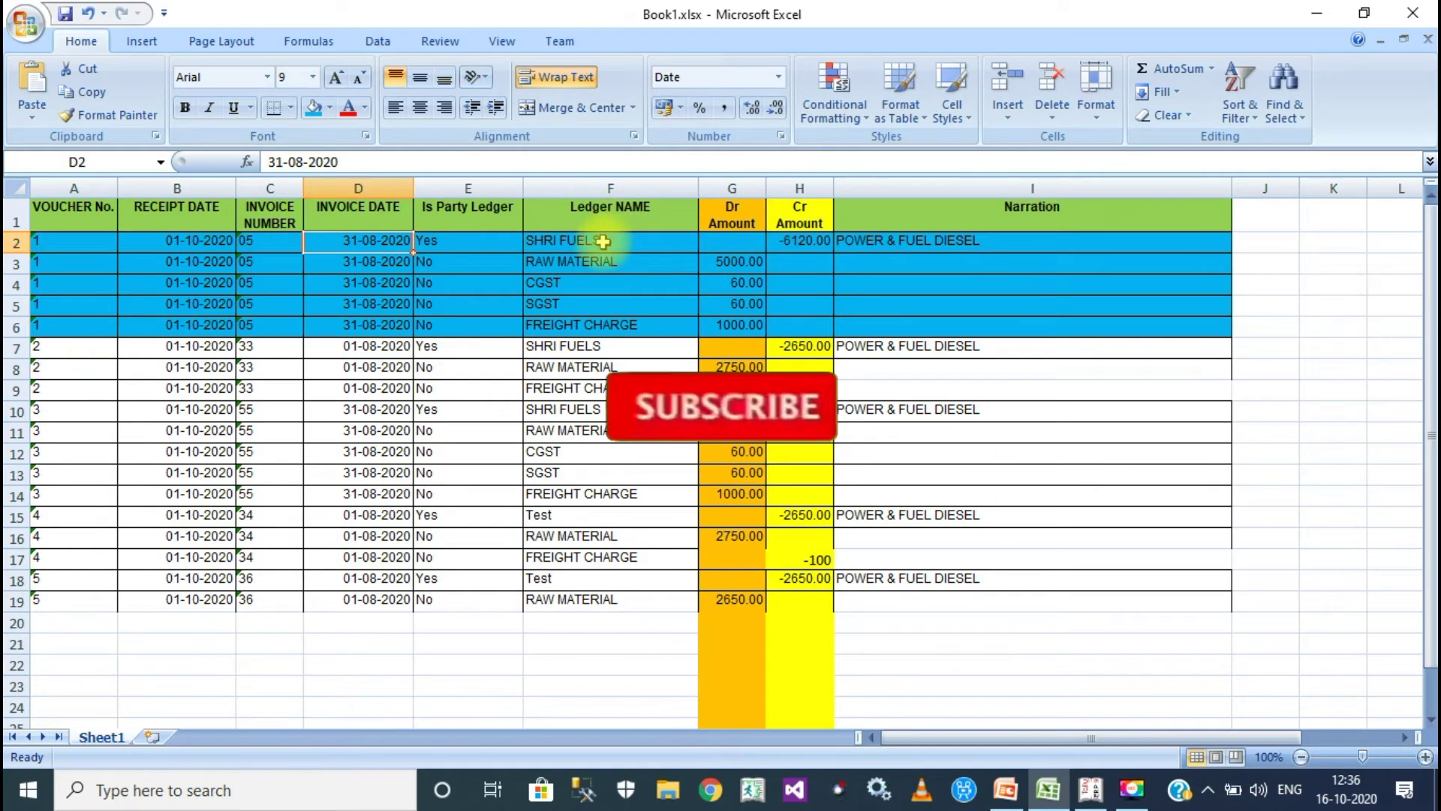
pyautogui.hotkey('alt', 'Tab')
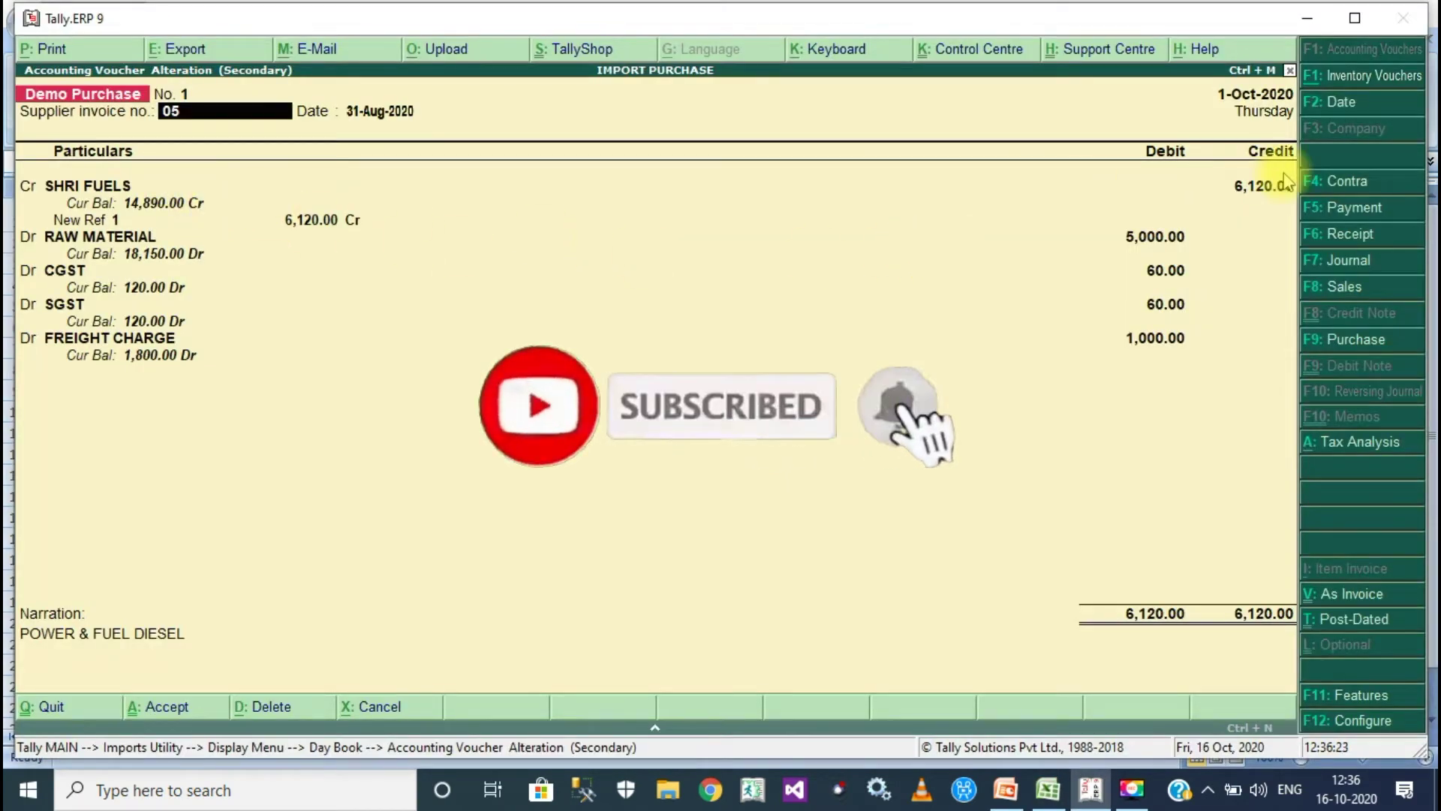
pyautogui.hotkey('alt', 'Tab')
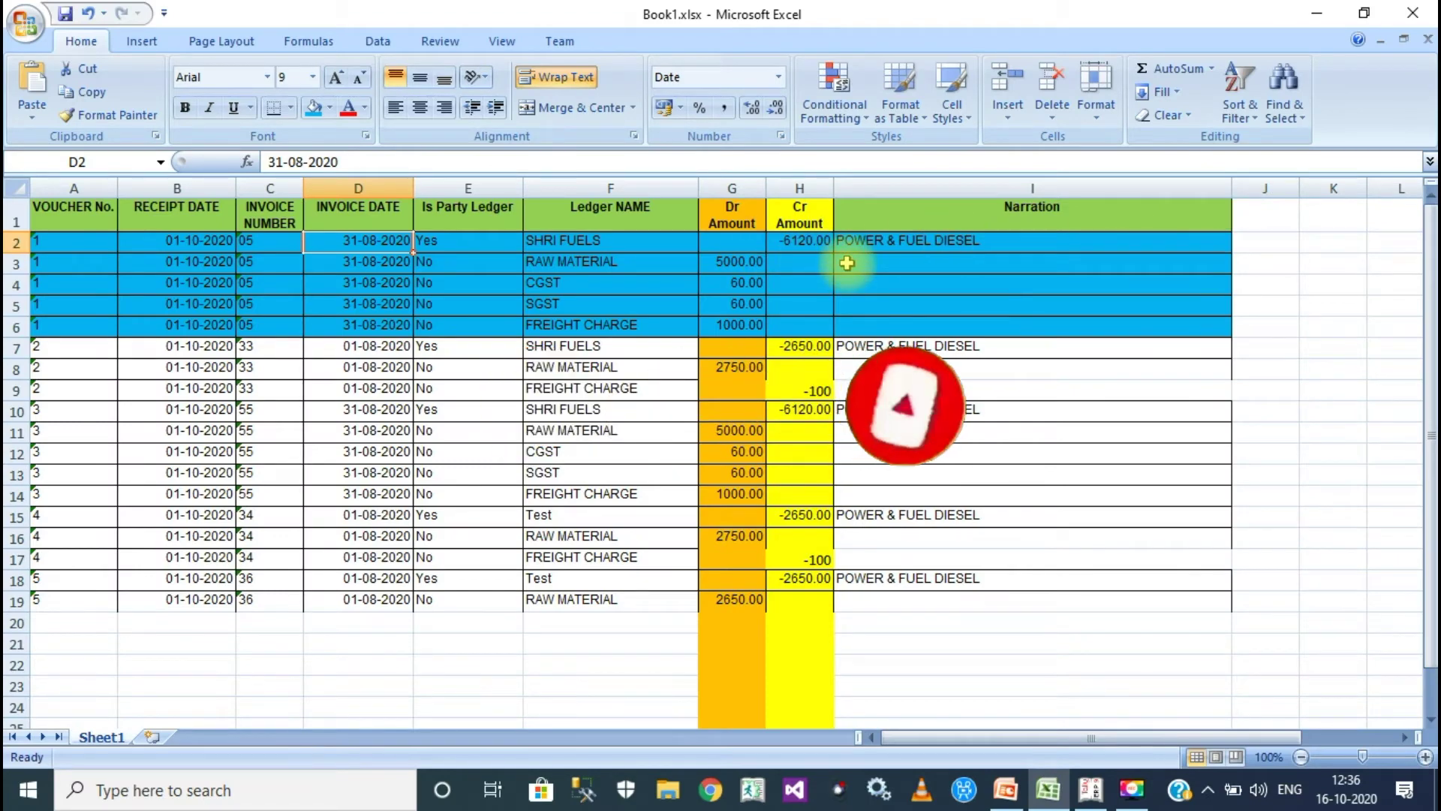
pyautogui.hotkey('alt', 'Tab')
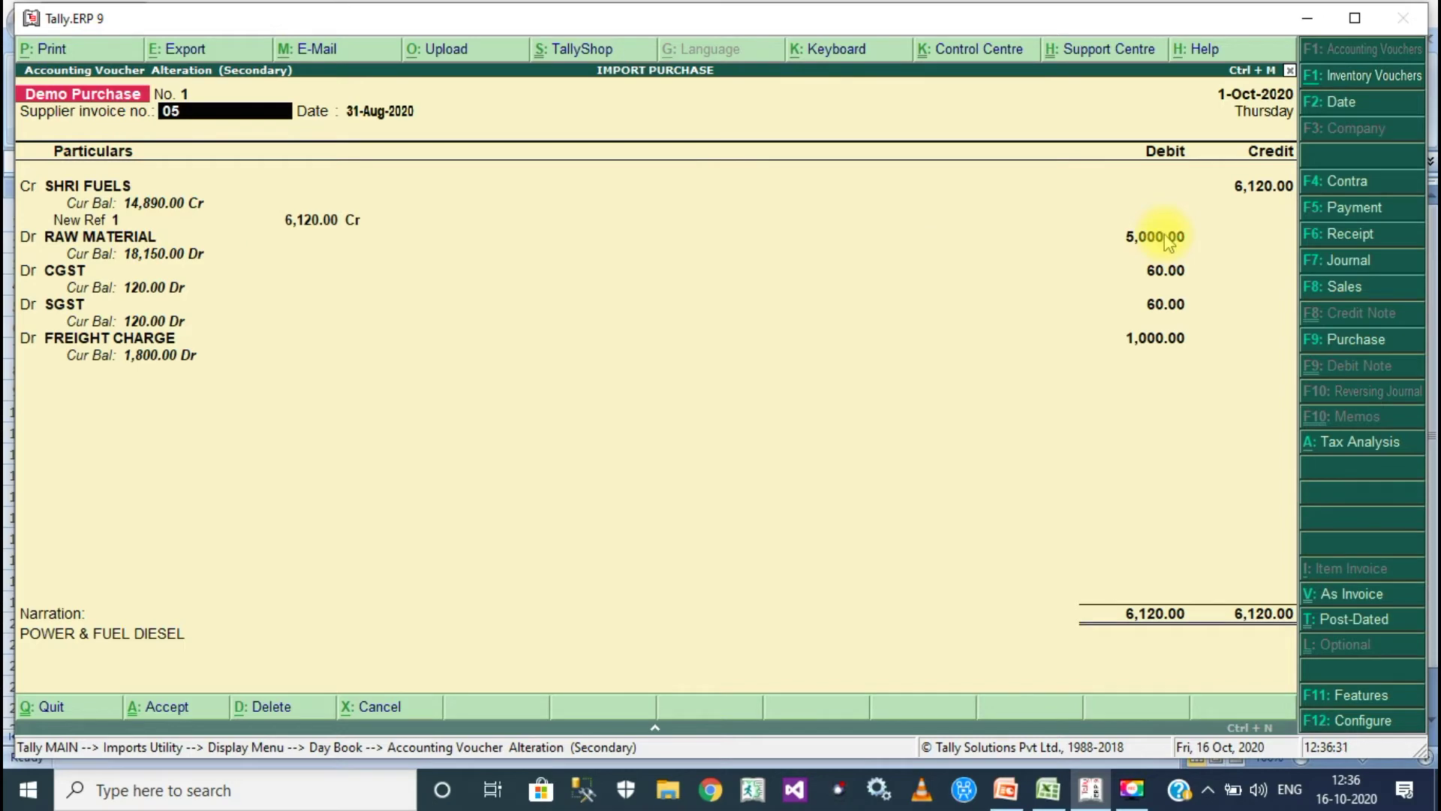
pyautogui.hotkey('alt', 'Tab')
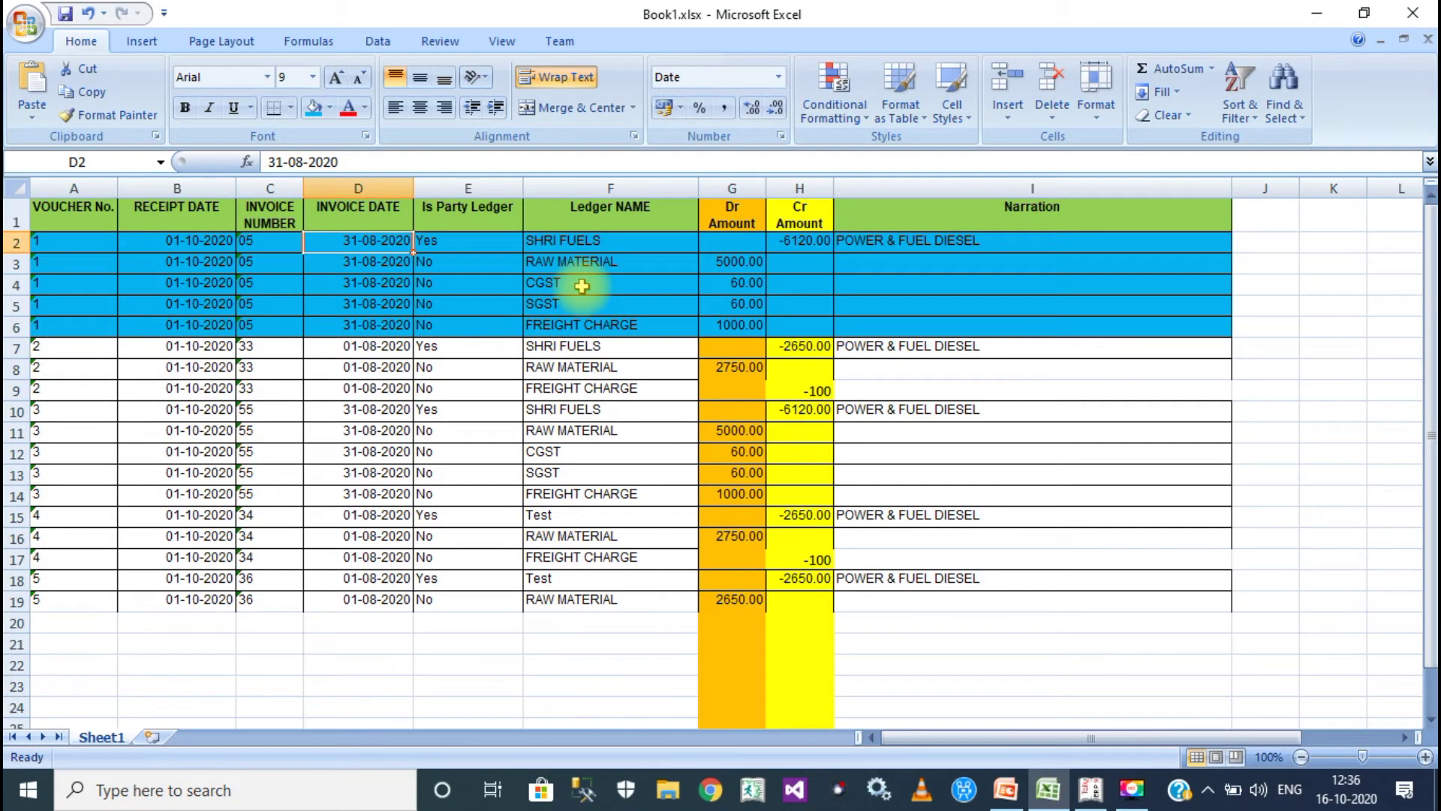
pyautogui.hotkey('alt', 'Tab')
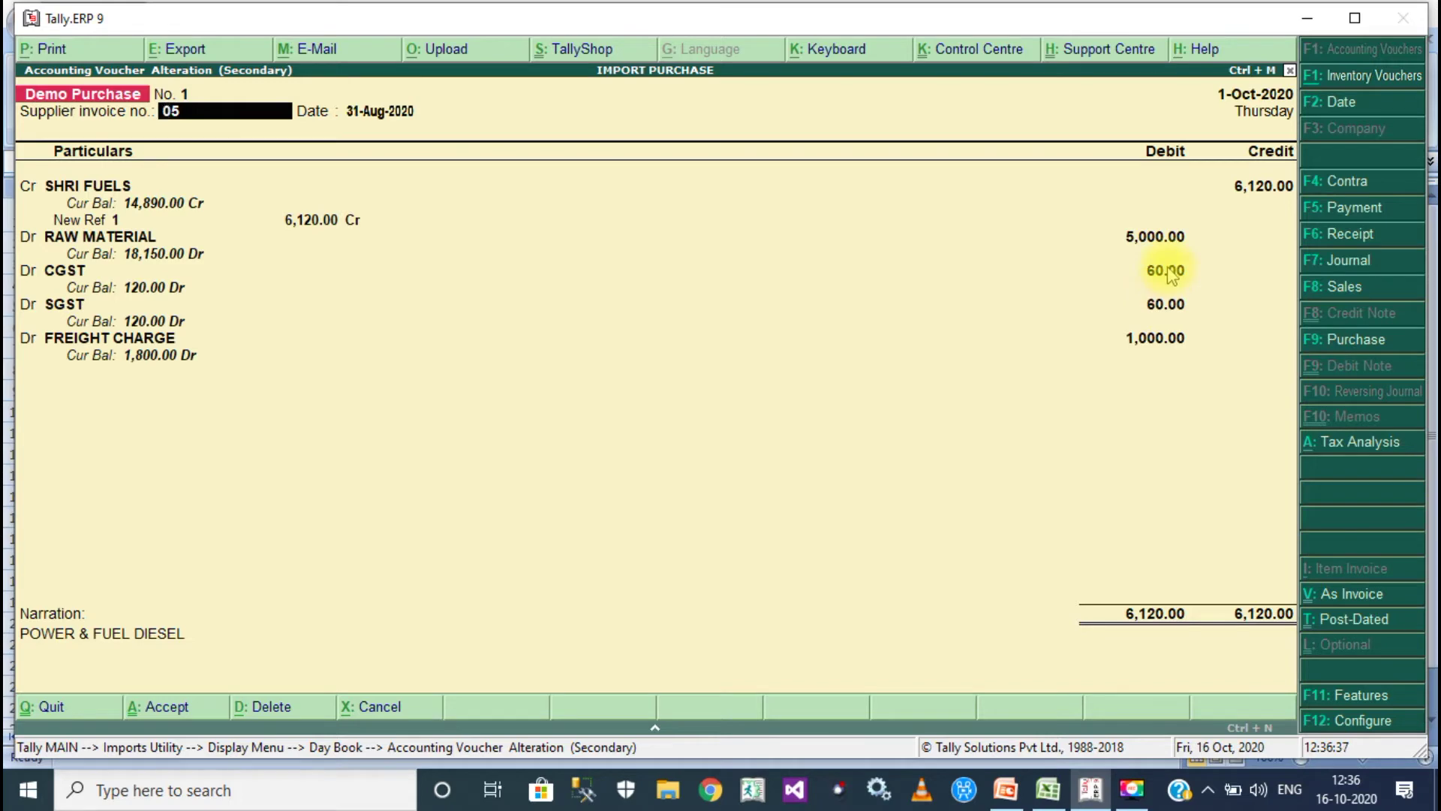
pyautogui.hotkey('alt', 'Tab')
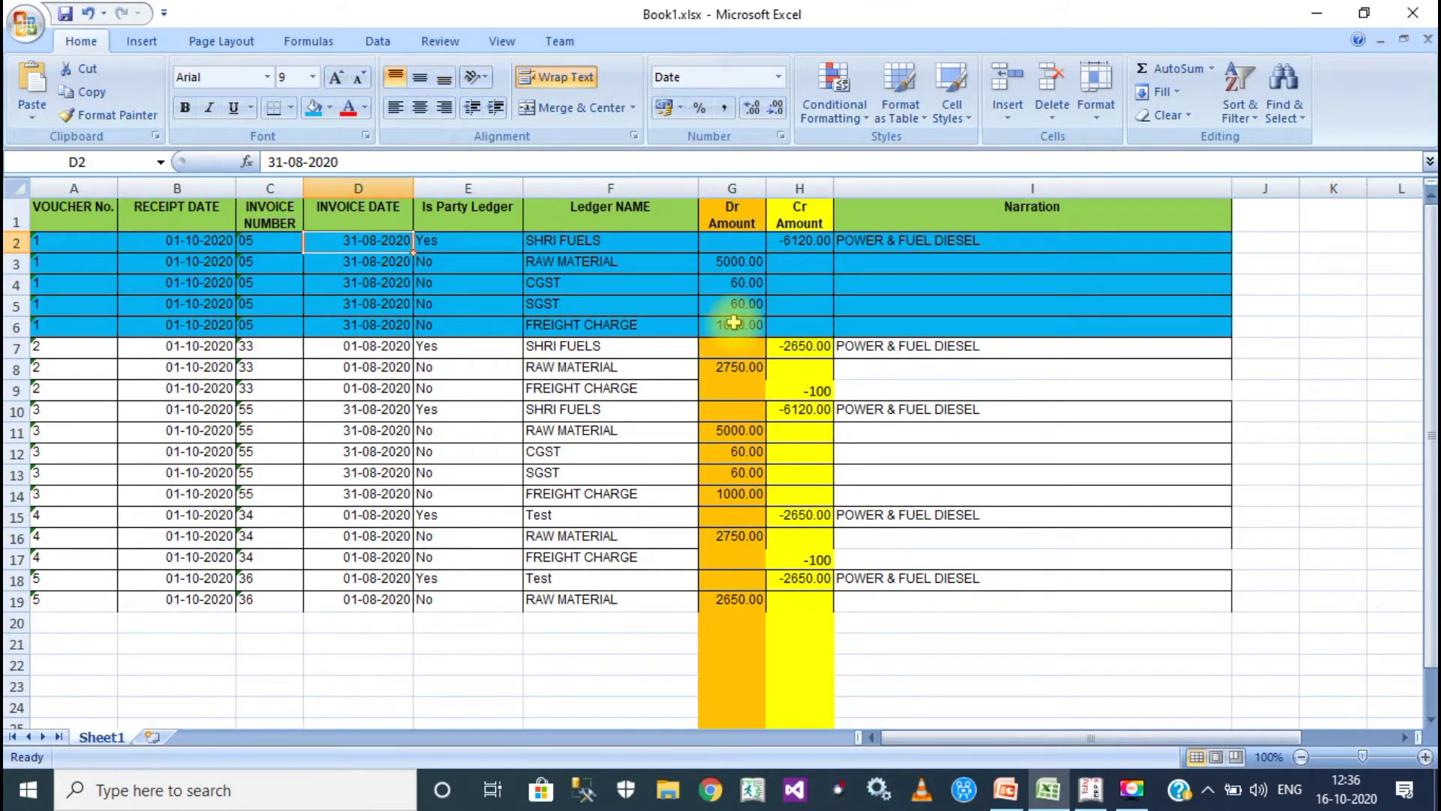
pyautogui.hotkey('alt', 'Tab')
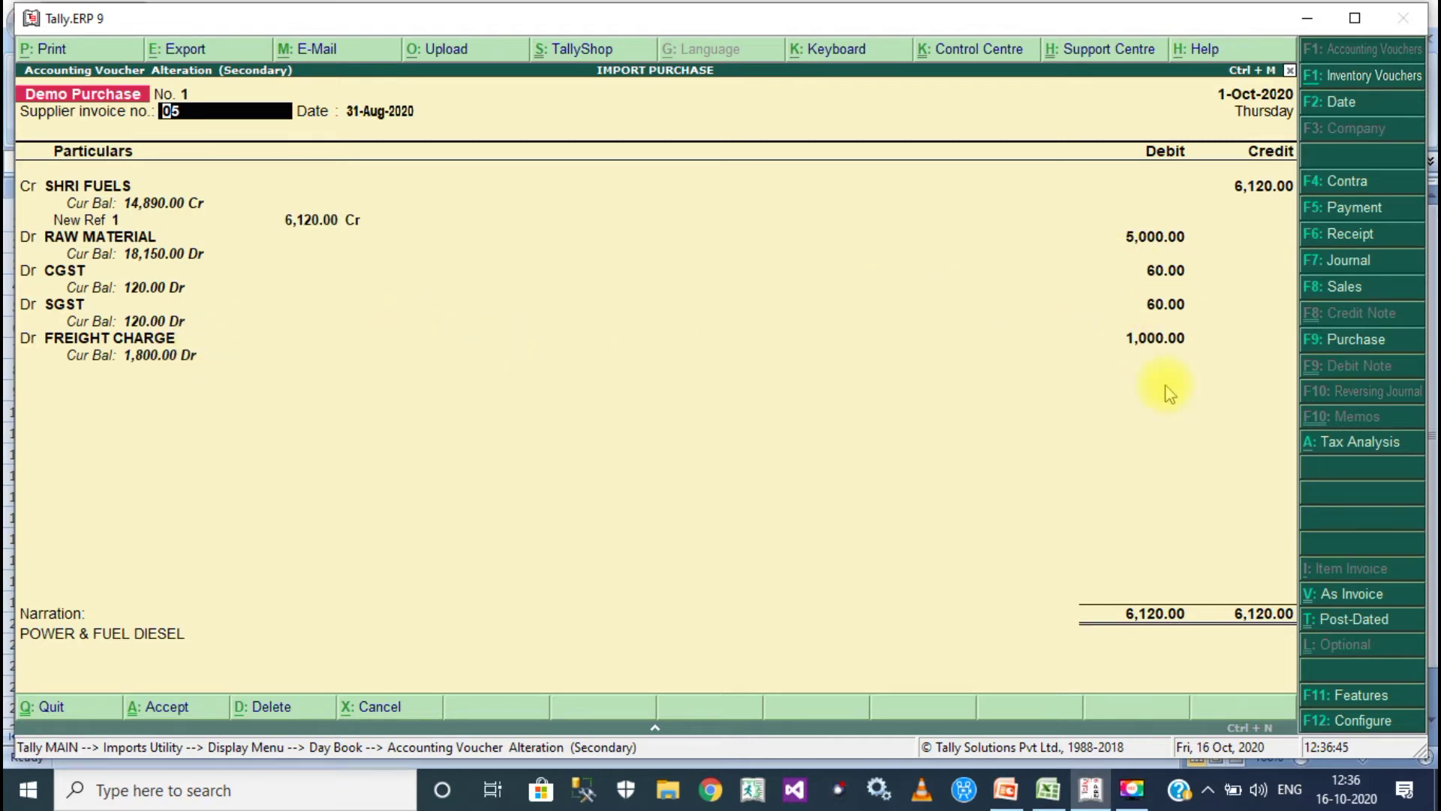
pyautogui.hotkey('alt', 'Tab')
pyautogui.click(730, 331)
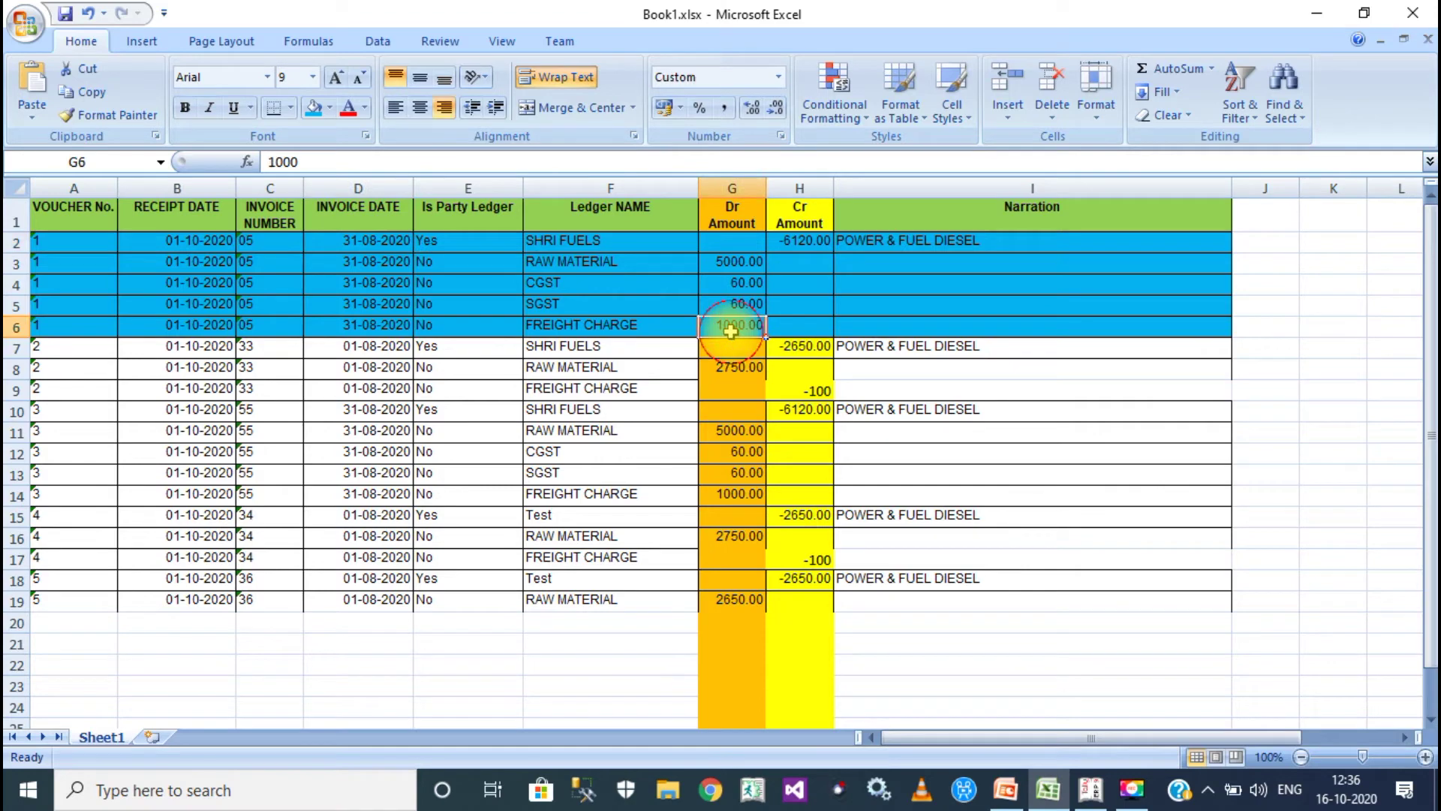
pyautogui.hotkey('alt', 'Tab')
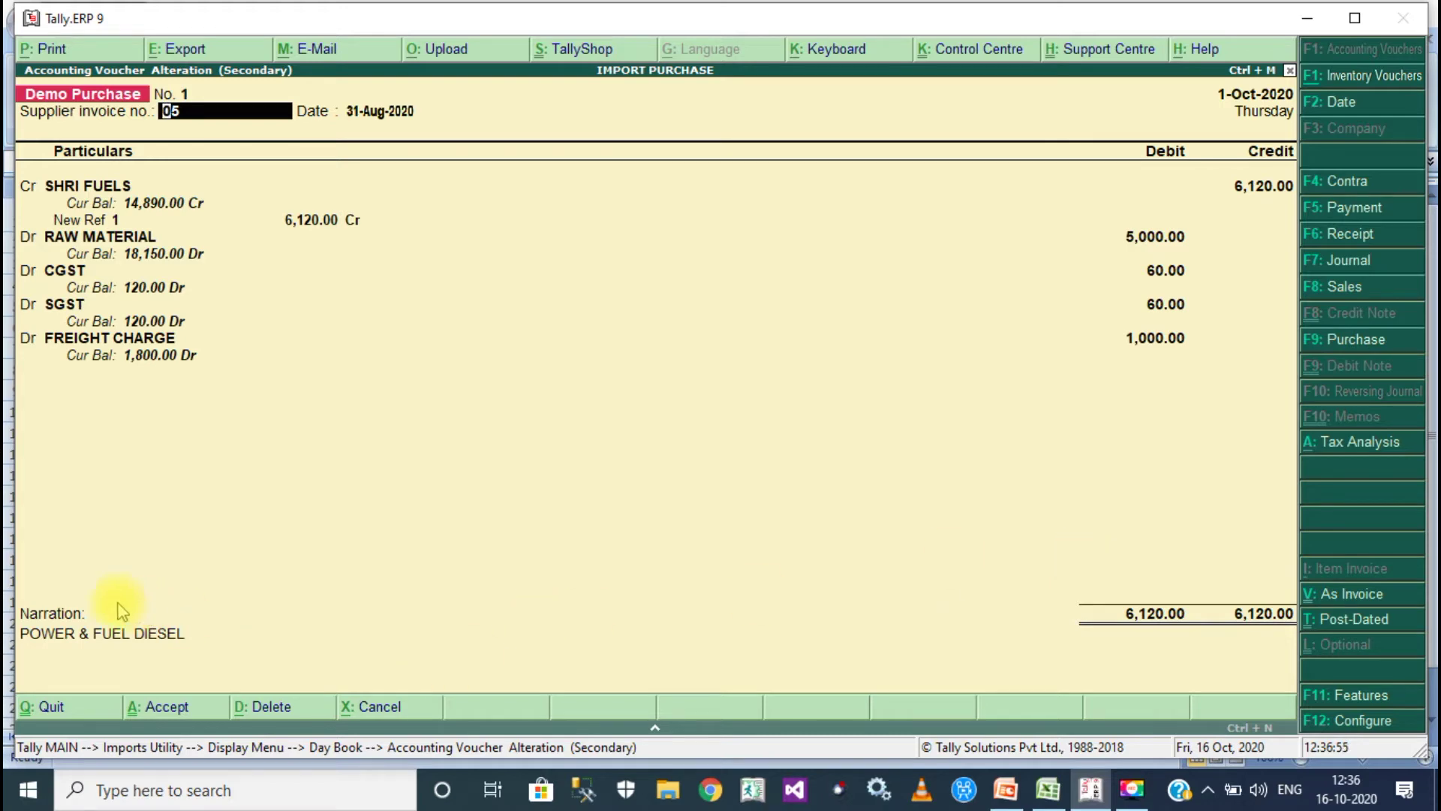
pyautogui.click(114, 638)
pyautogui.hotkey('alt', 'Tab')
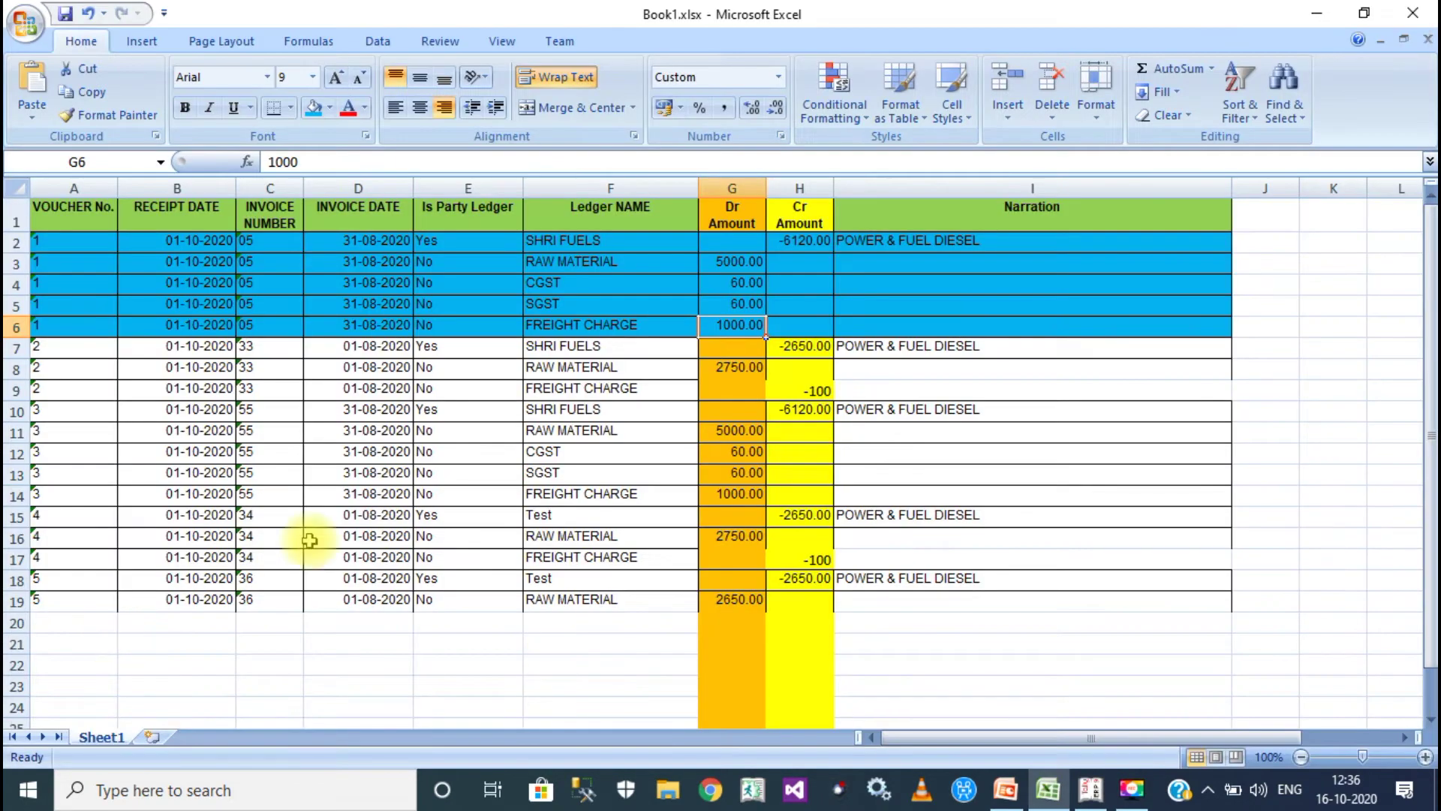
pyautogui.click(921, 238)
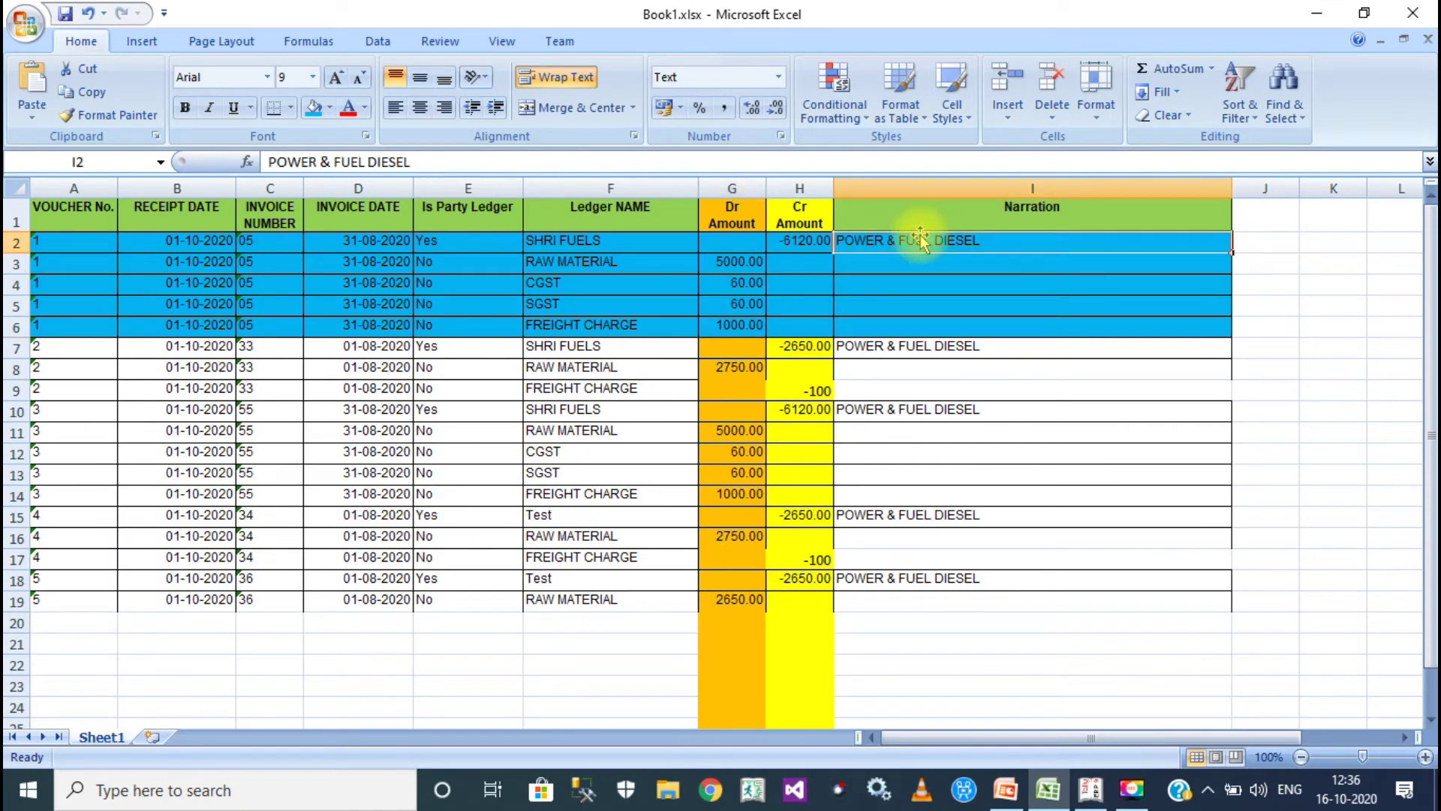
pyautogui.hotkey('alt', 'Tab')
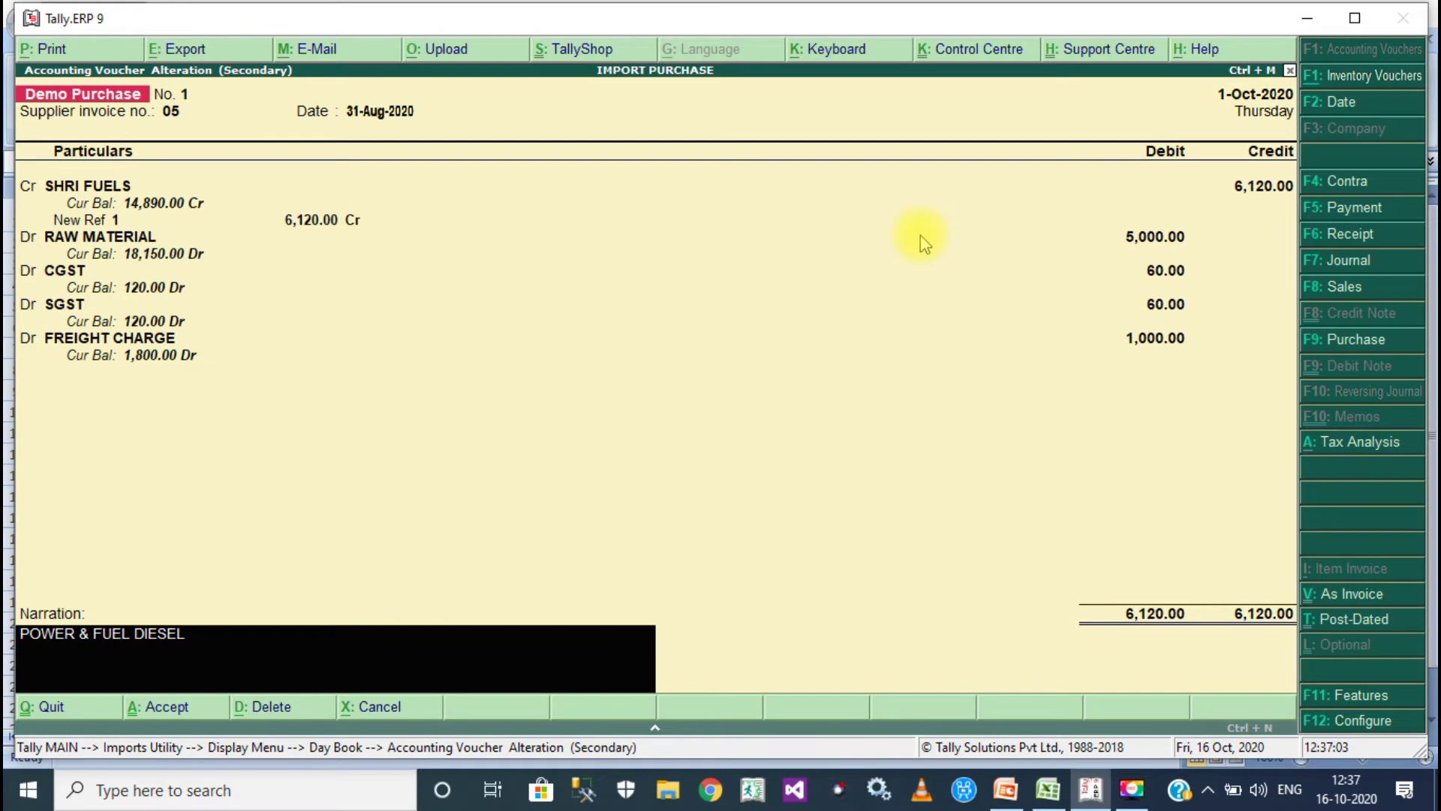
pyautogui.press('Escape')
# Step through Day Book vouchers 2 and 3, then open voucher 4.
pyautogui.press('Return')
pyautogui.press('Down')
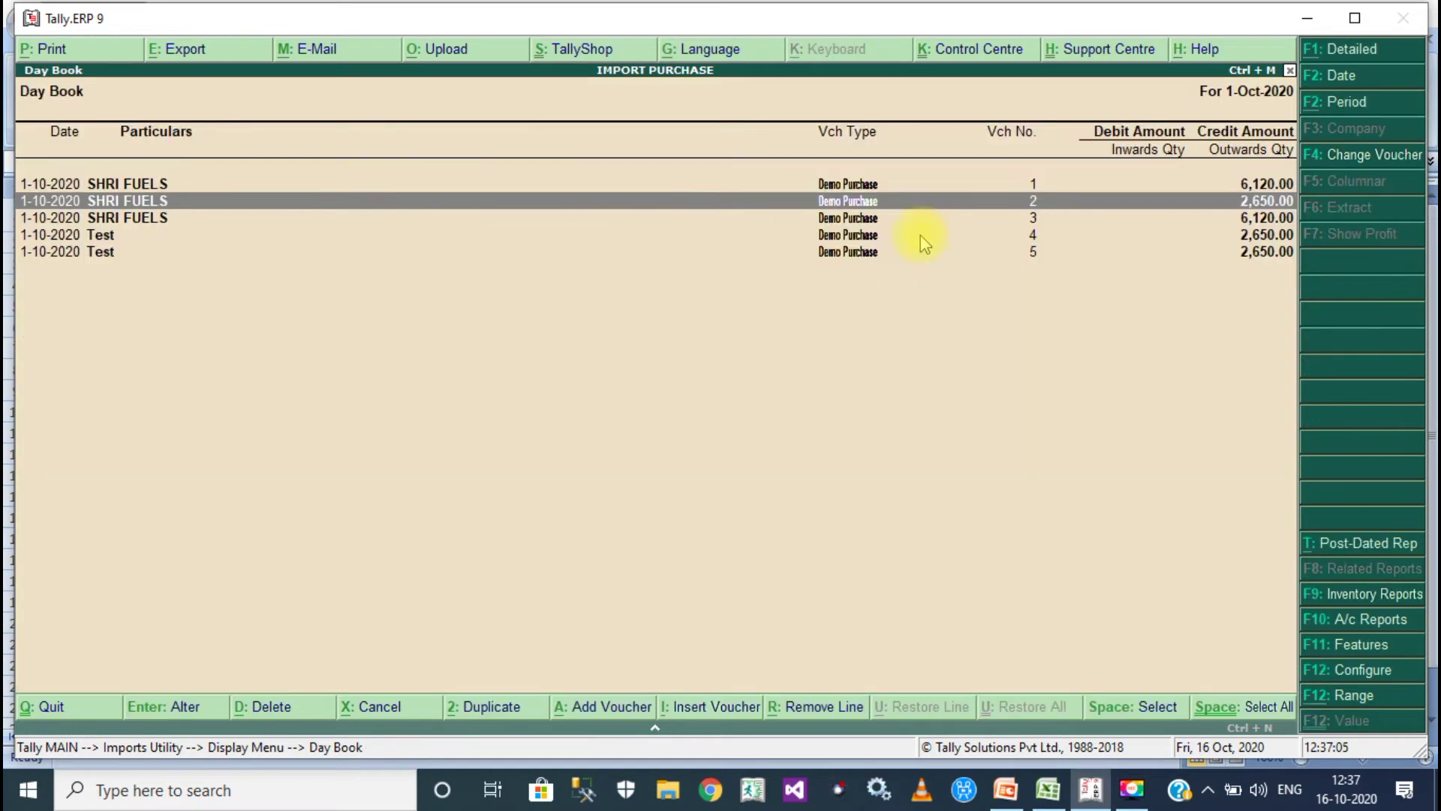
pyautogui.press('Return')
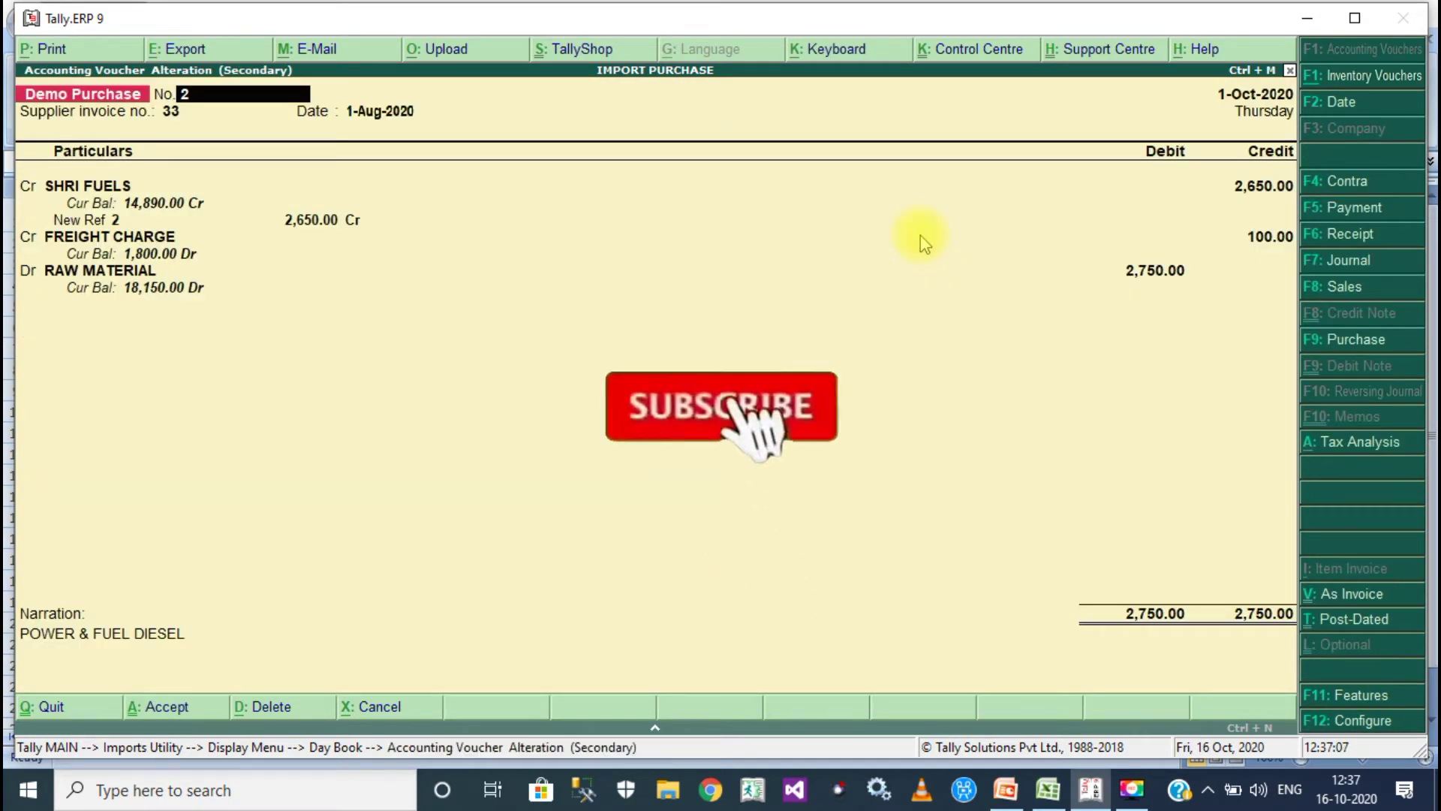
pyautogui.press('Escape')
pyautogui.press('Down')
pyautogui.press('Return')
pyautogui.press('Escape')
pyautogui.press('Down')
pyautogui.press('Return')
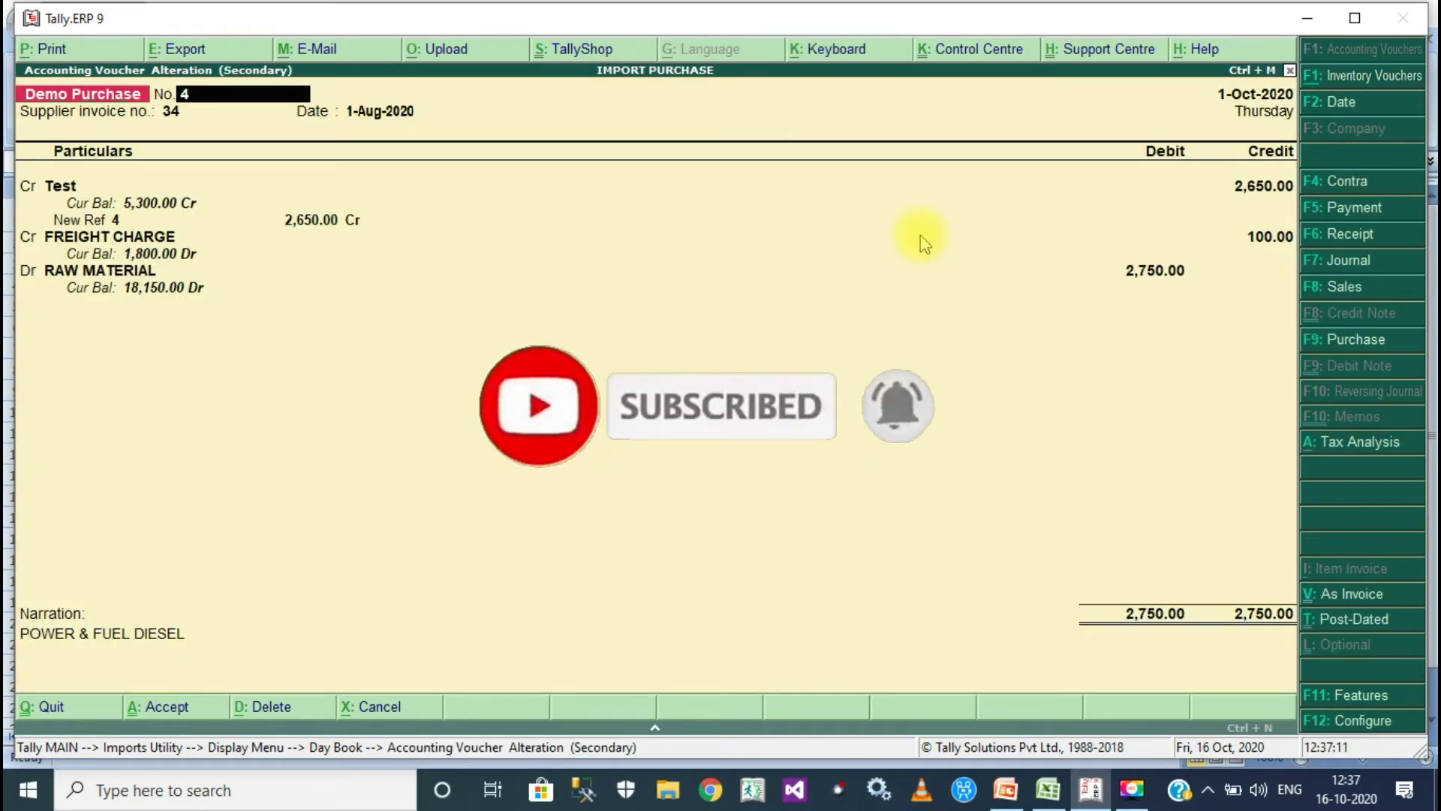
# Compare voucher 4's number, invoice 34, party flag Yes and ledger Test with Excel row 15.
pyautogui.hotkey('alt', 'Tab')
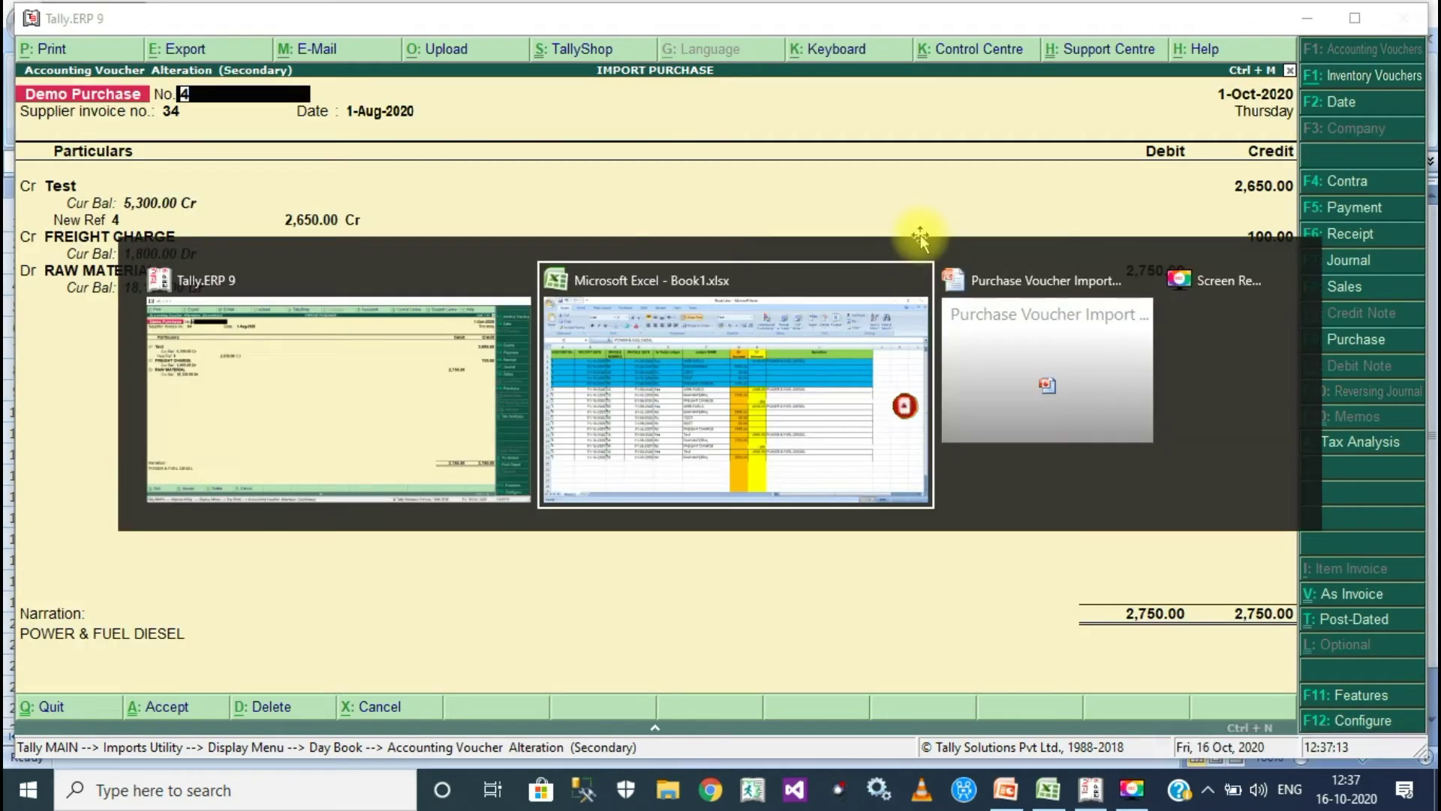
pyautogui.click(81, 521)
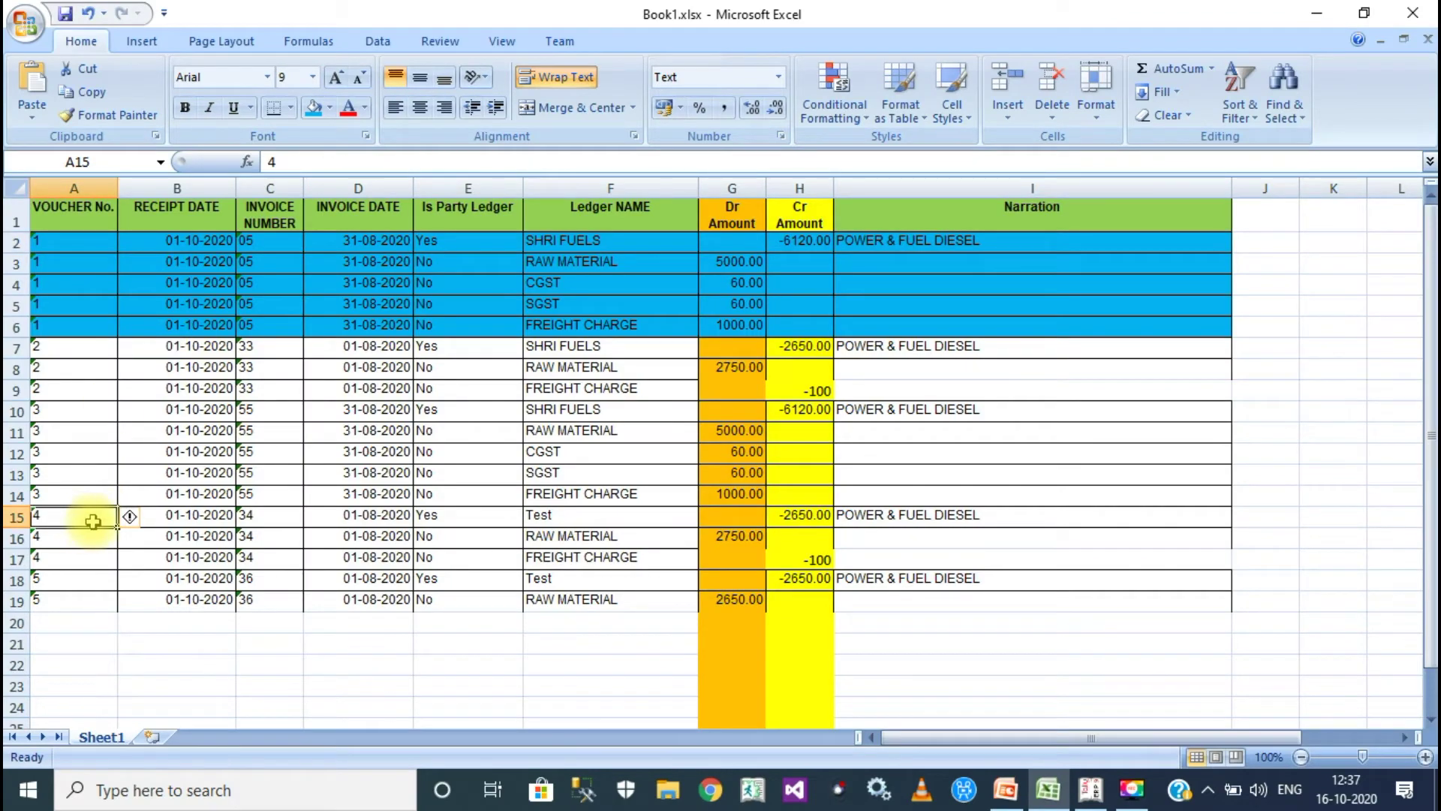
pyautogui.hotkey('alt', 'Tab')
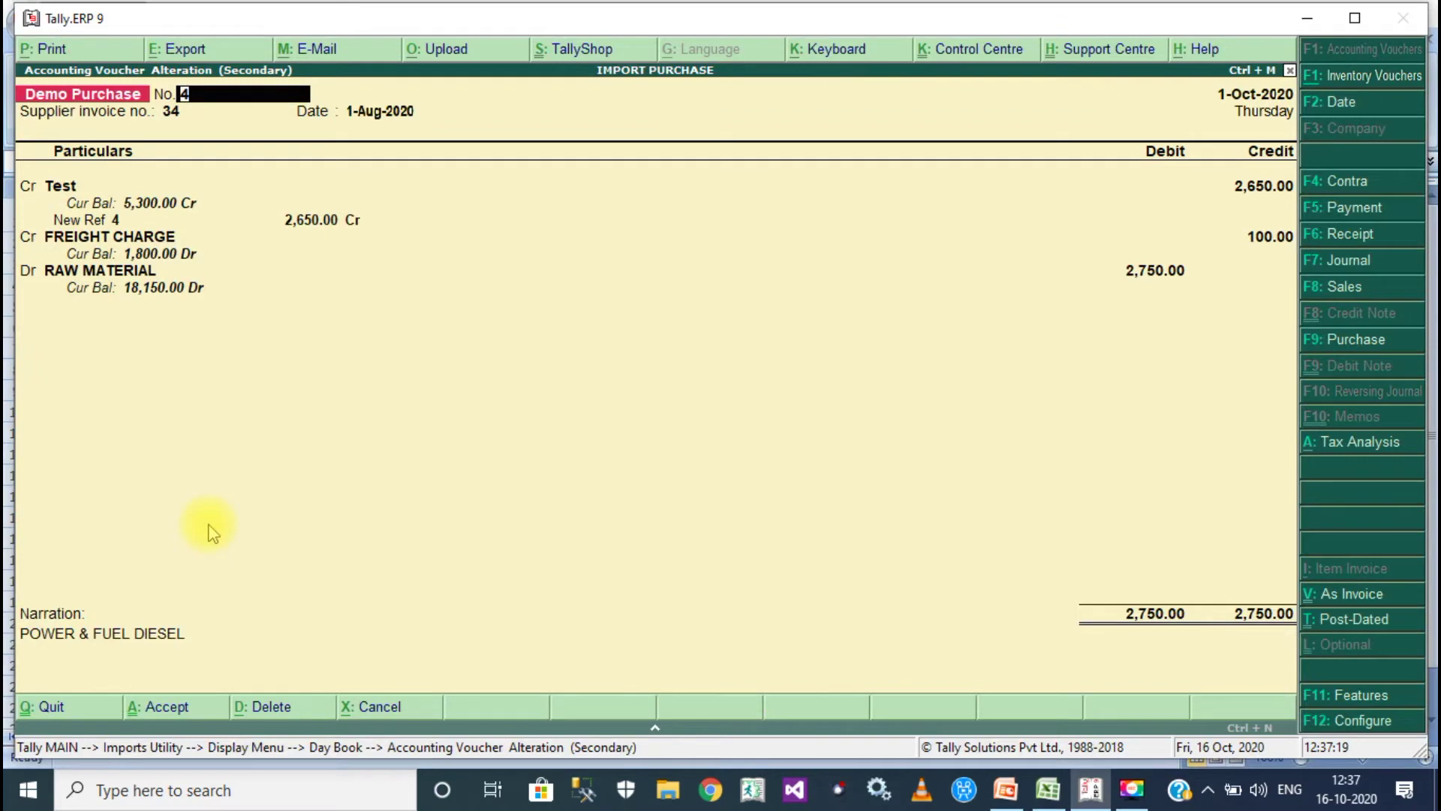
pyautogui.hotkey('alt', 'Tab')
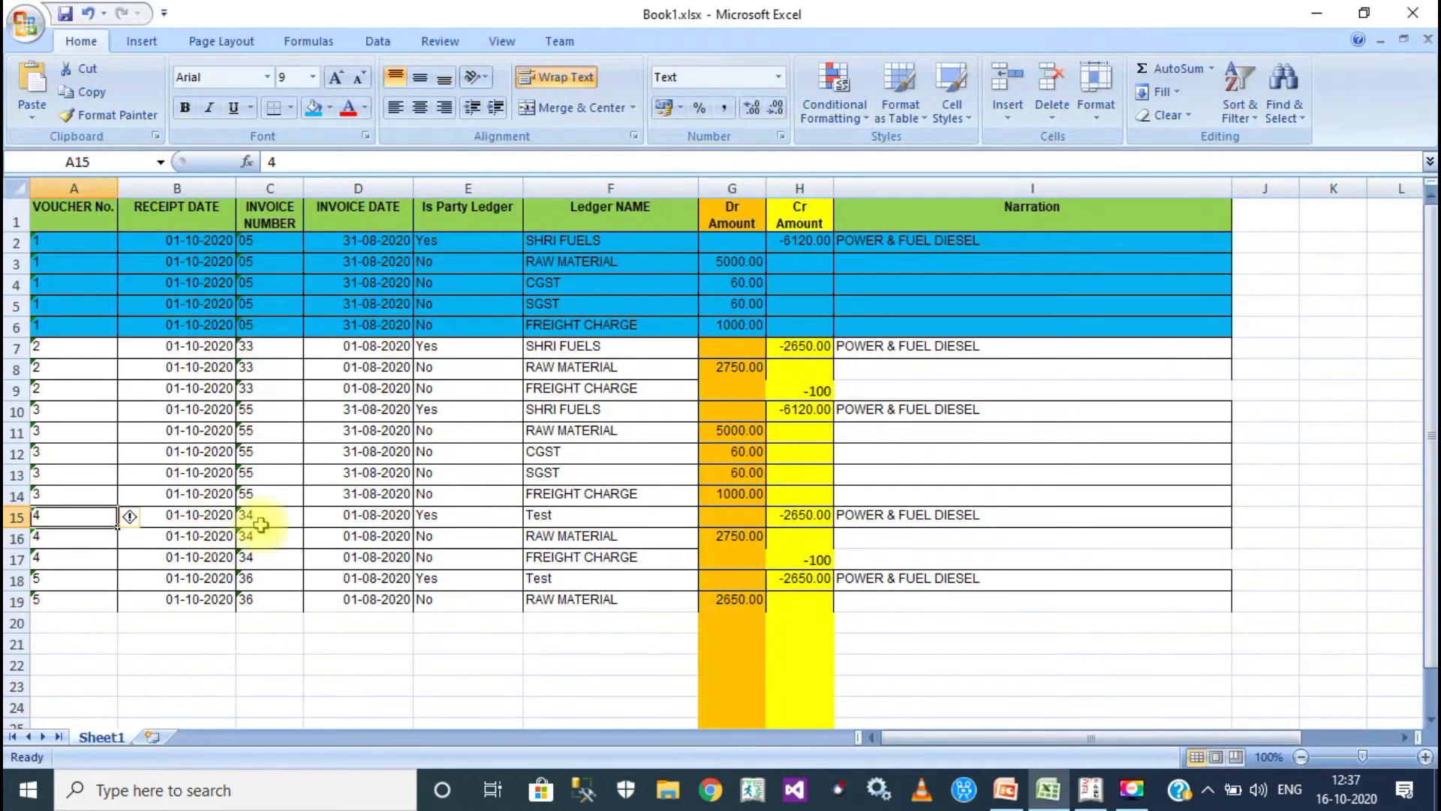
pyautogui.click(259, 516)
pyautogui.hotkey('alt', 'Tab')
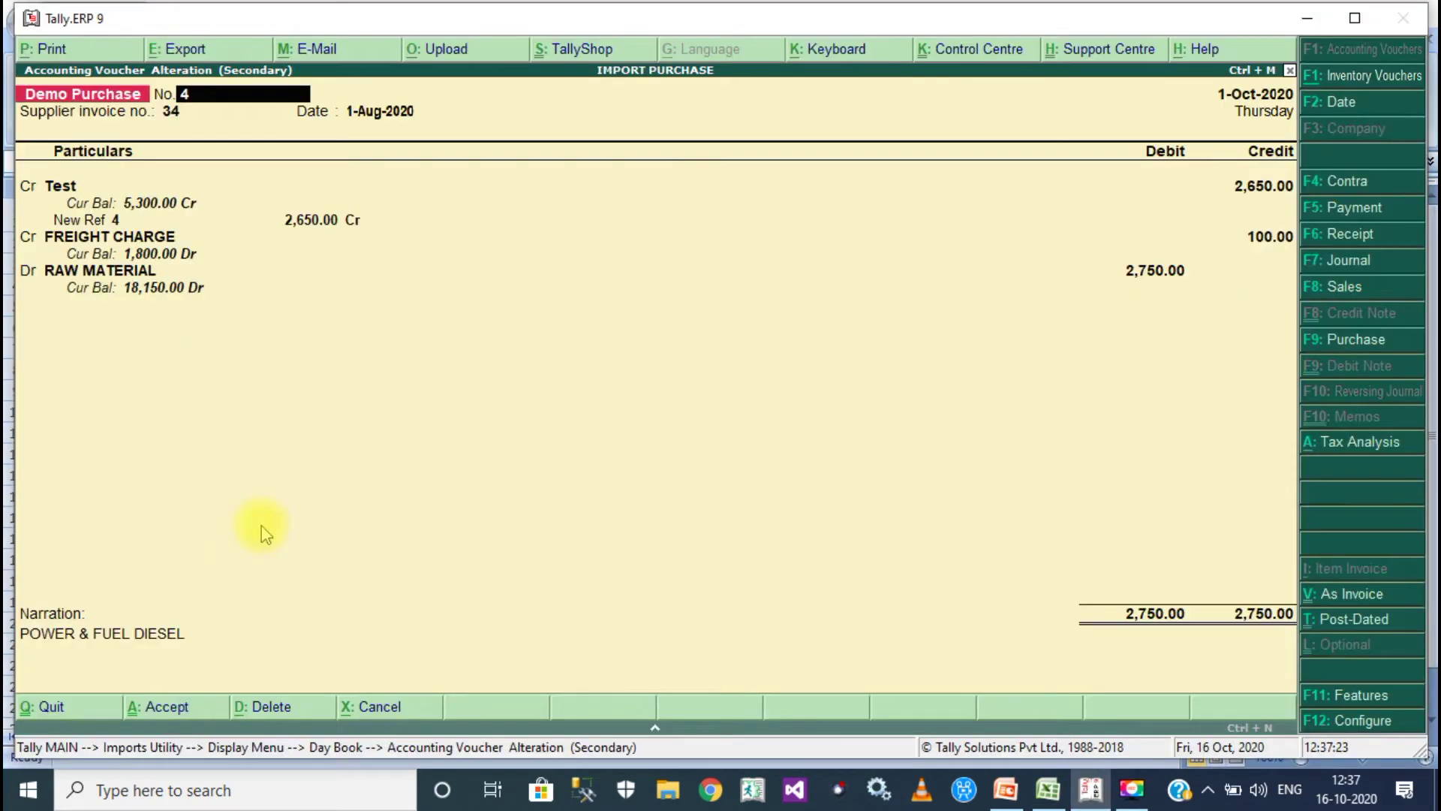
pyautogui.hotkey('alt', 'Tab')
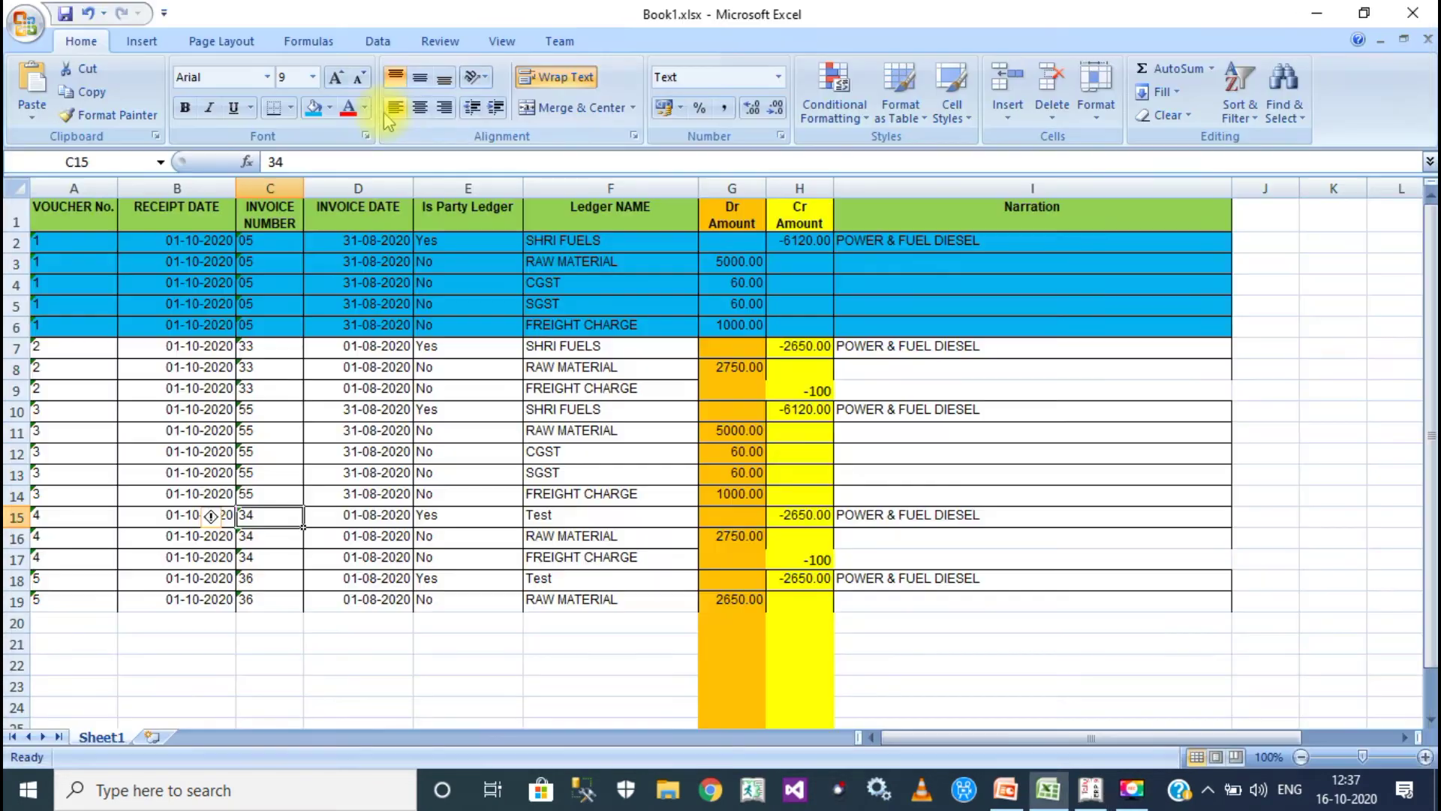
pyautogui.click(418, 495)
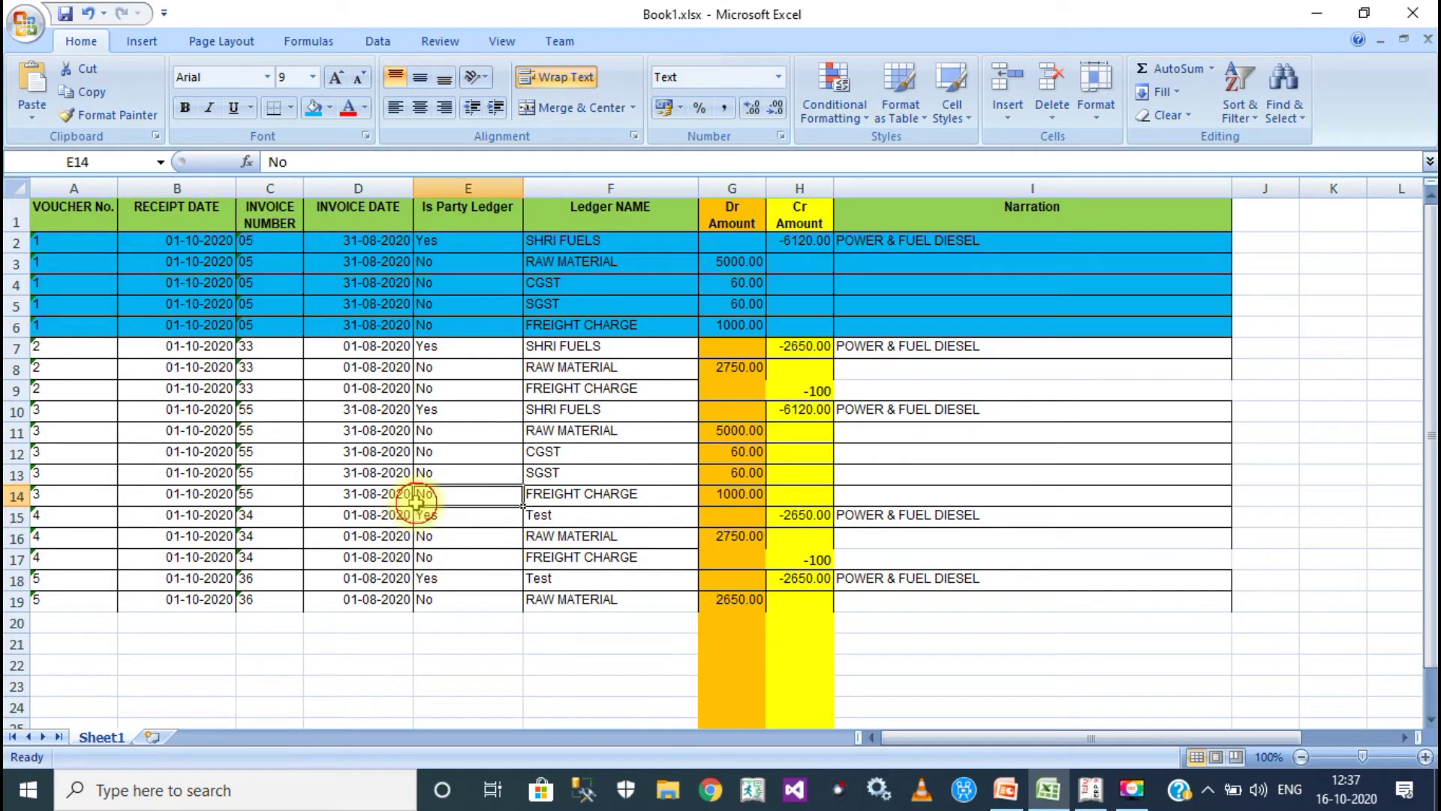
pyautogui.hotkey('alt', 'Tab')
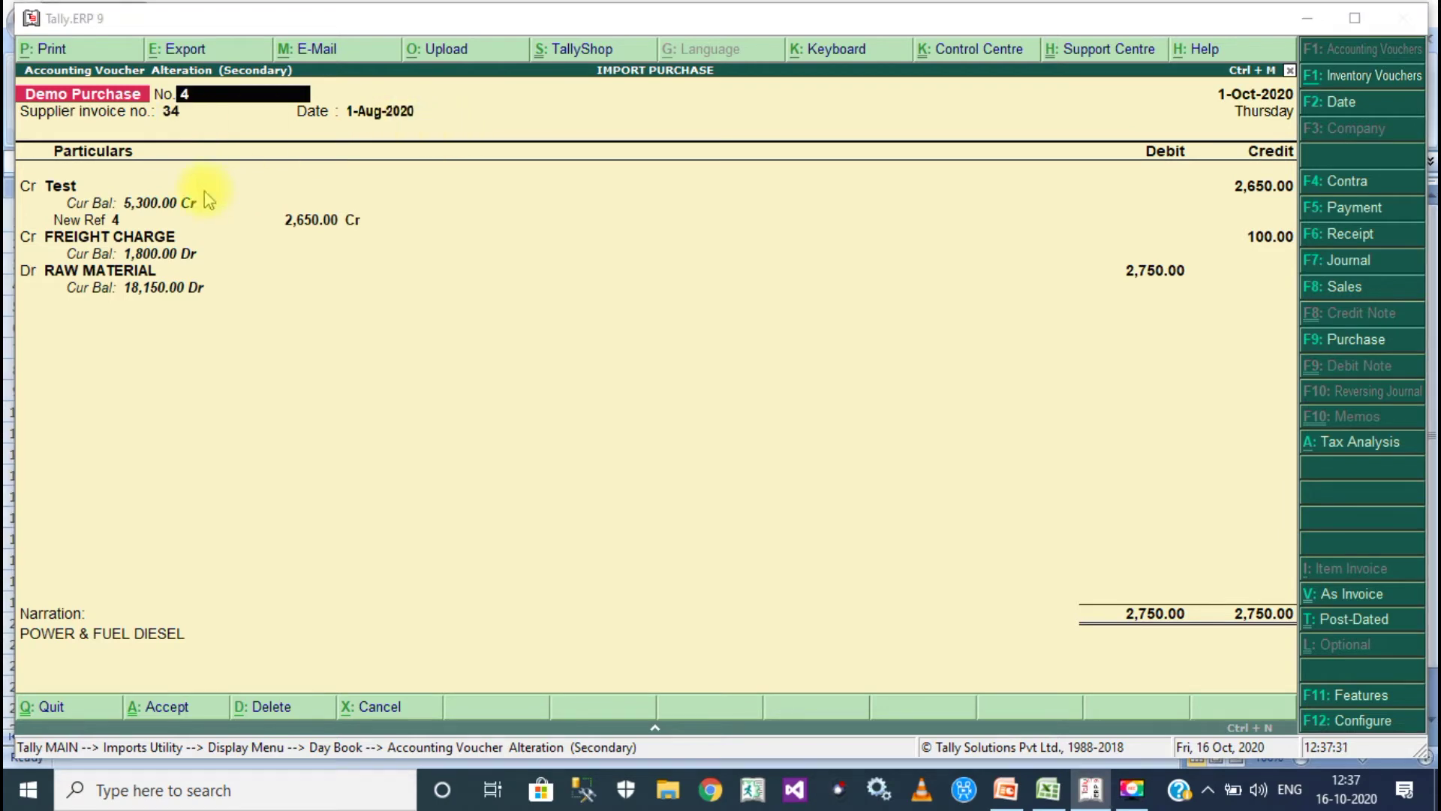
pyautogui.hotkey('alt', 'Tab')
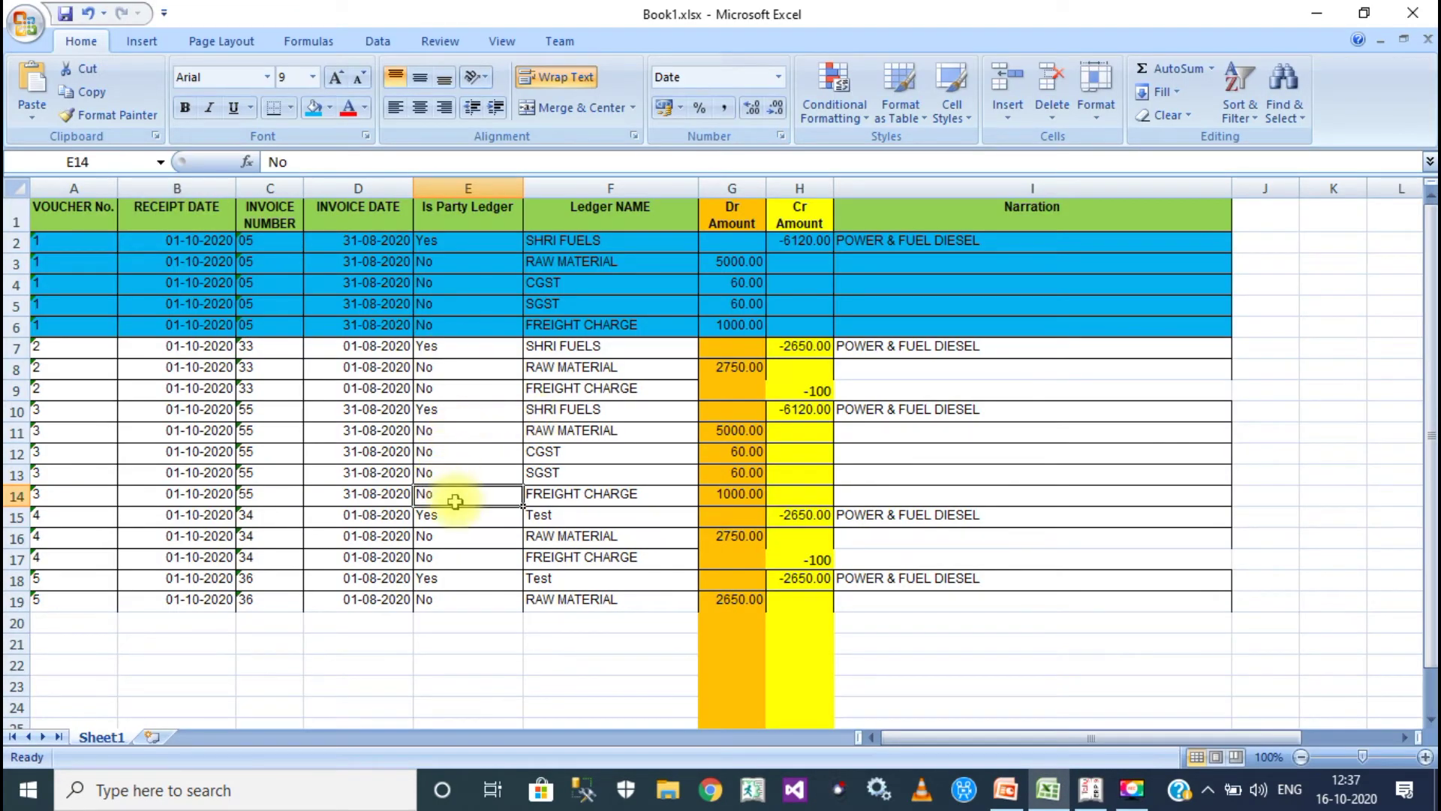
pyautogui.click(462, 517)
pyautogui.click(595, 525)
pyautogui.hotkey('alt', 'Tab')
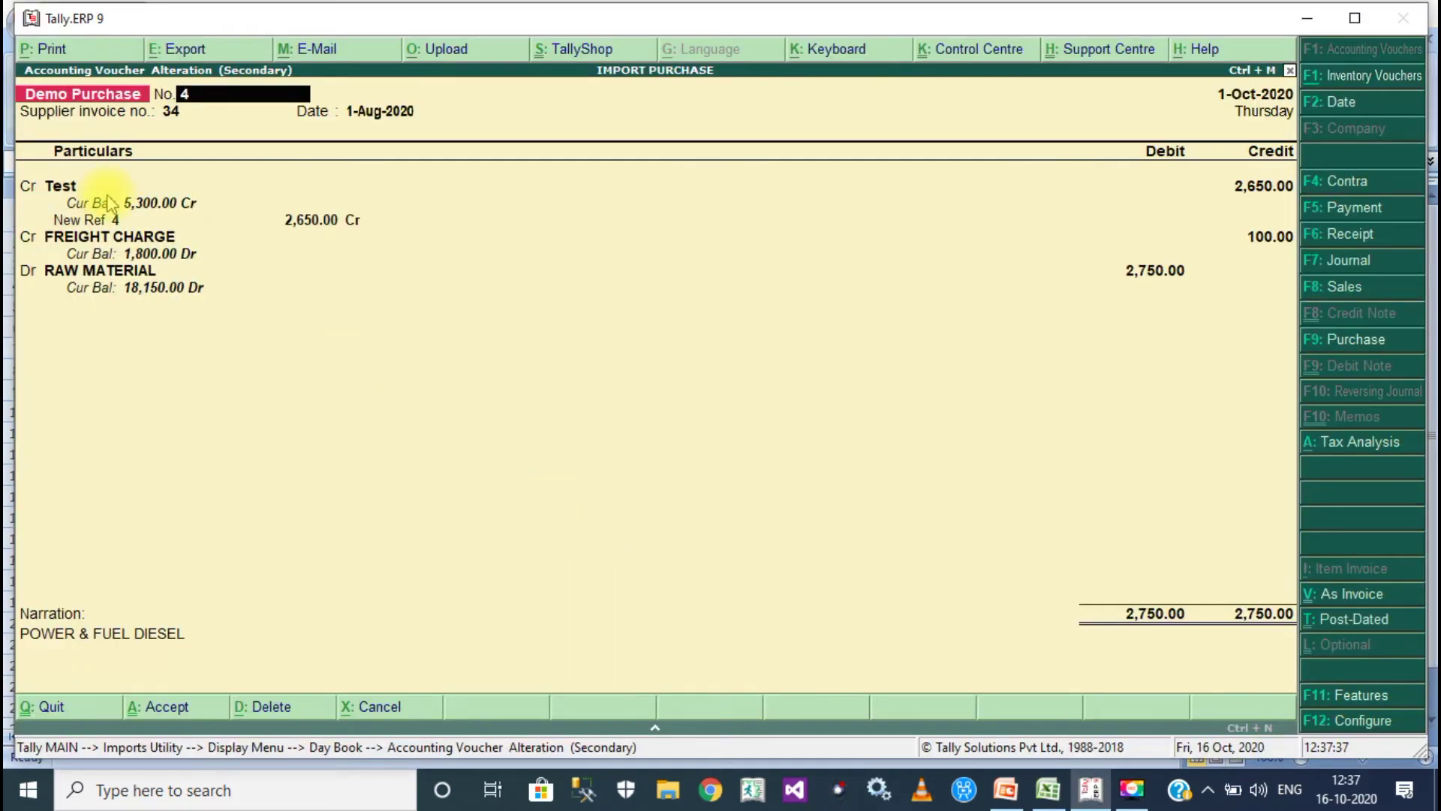
# Check voucher 4's -2650 credit, freight and 2750 debit against the sheet, then close it.
pyautogui.hotkey('alt', 'Tab')
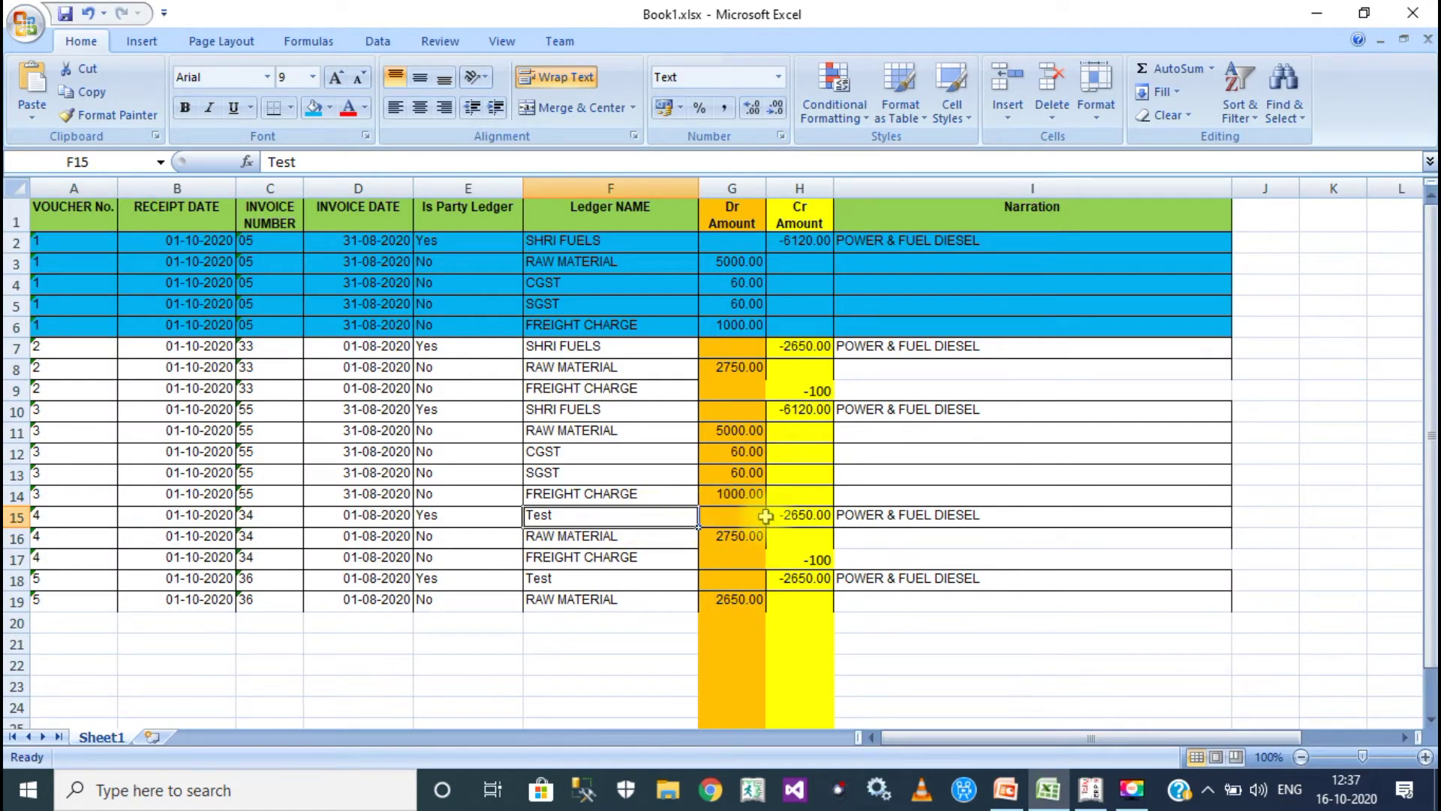
pyautogui.click(767, 517)
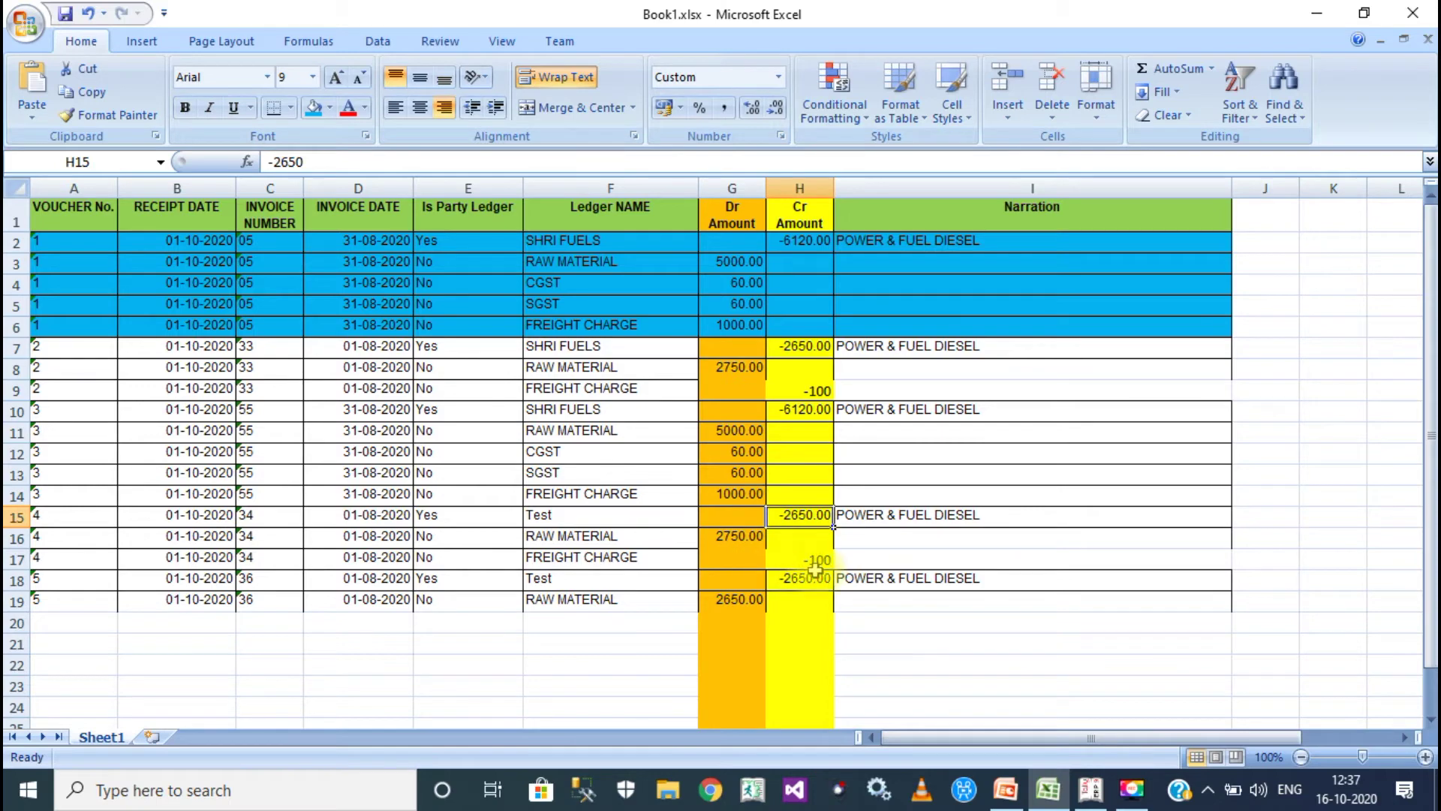
pyautogui.hotkey('alt', 'Tab')
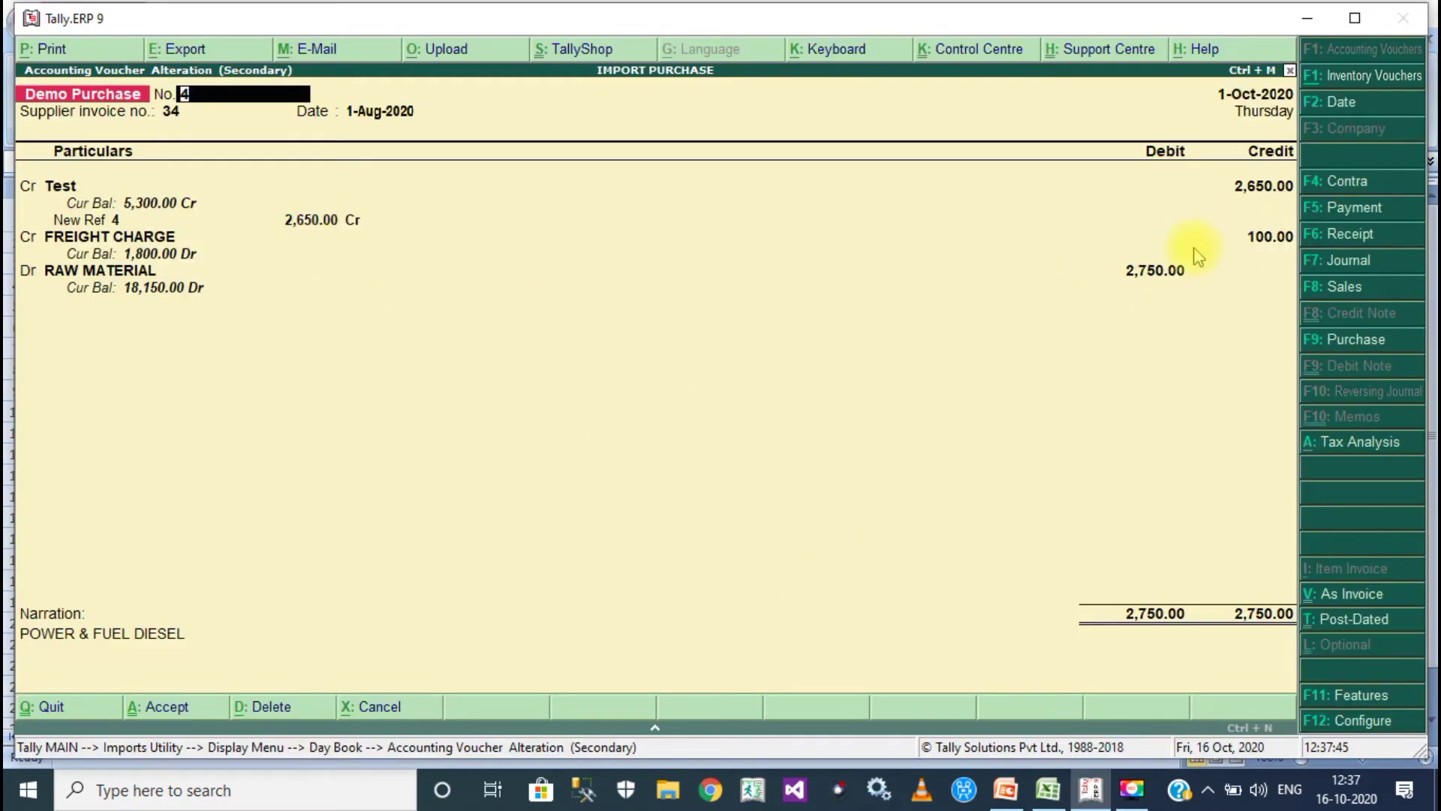
pyautogui.hotkey('alt', 'Tab')
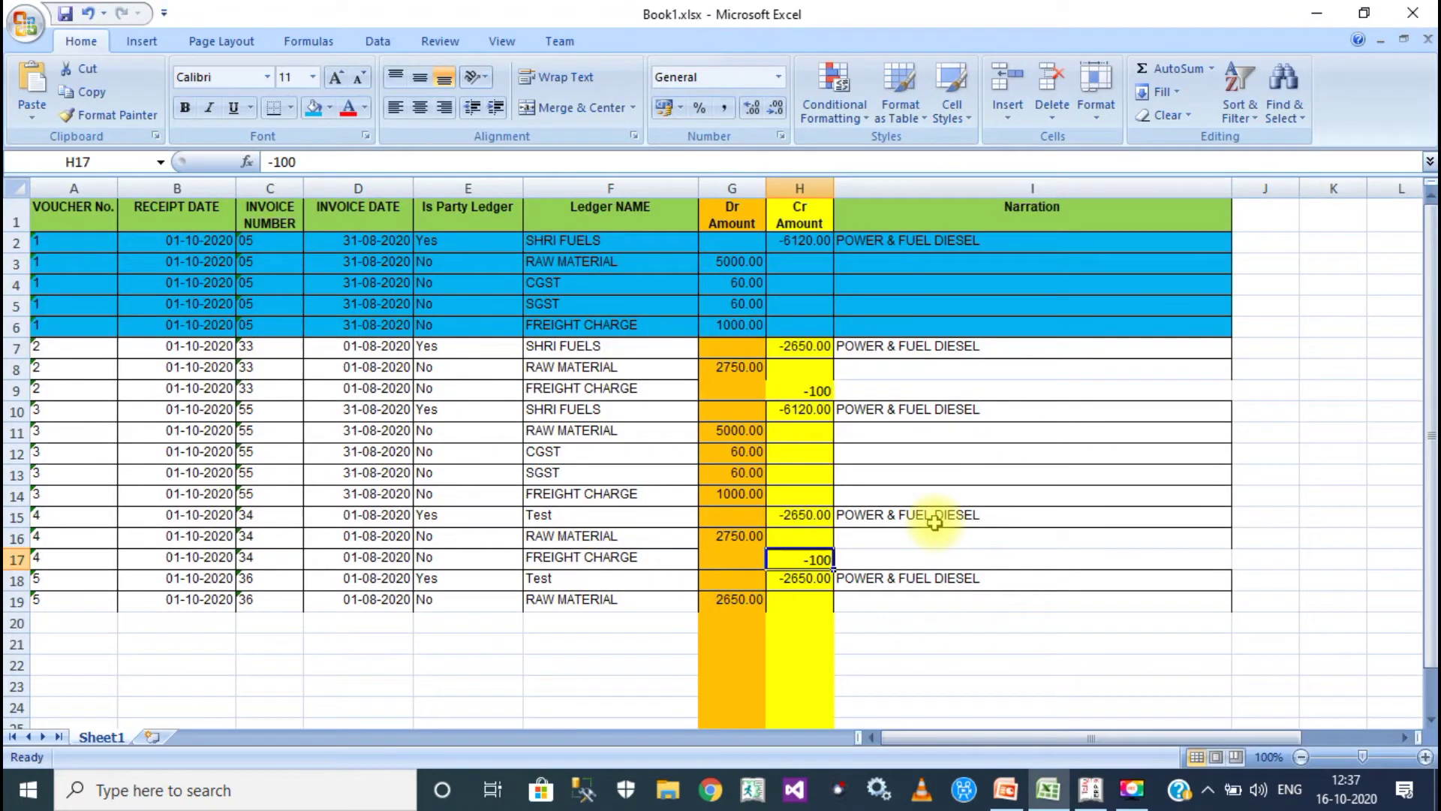
pyautogui.hotkey('alt', 'Tab')
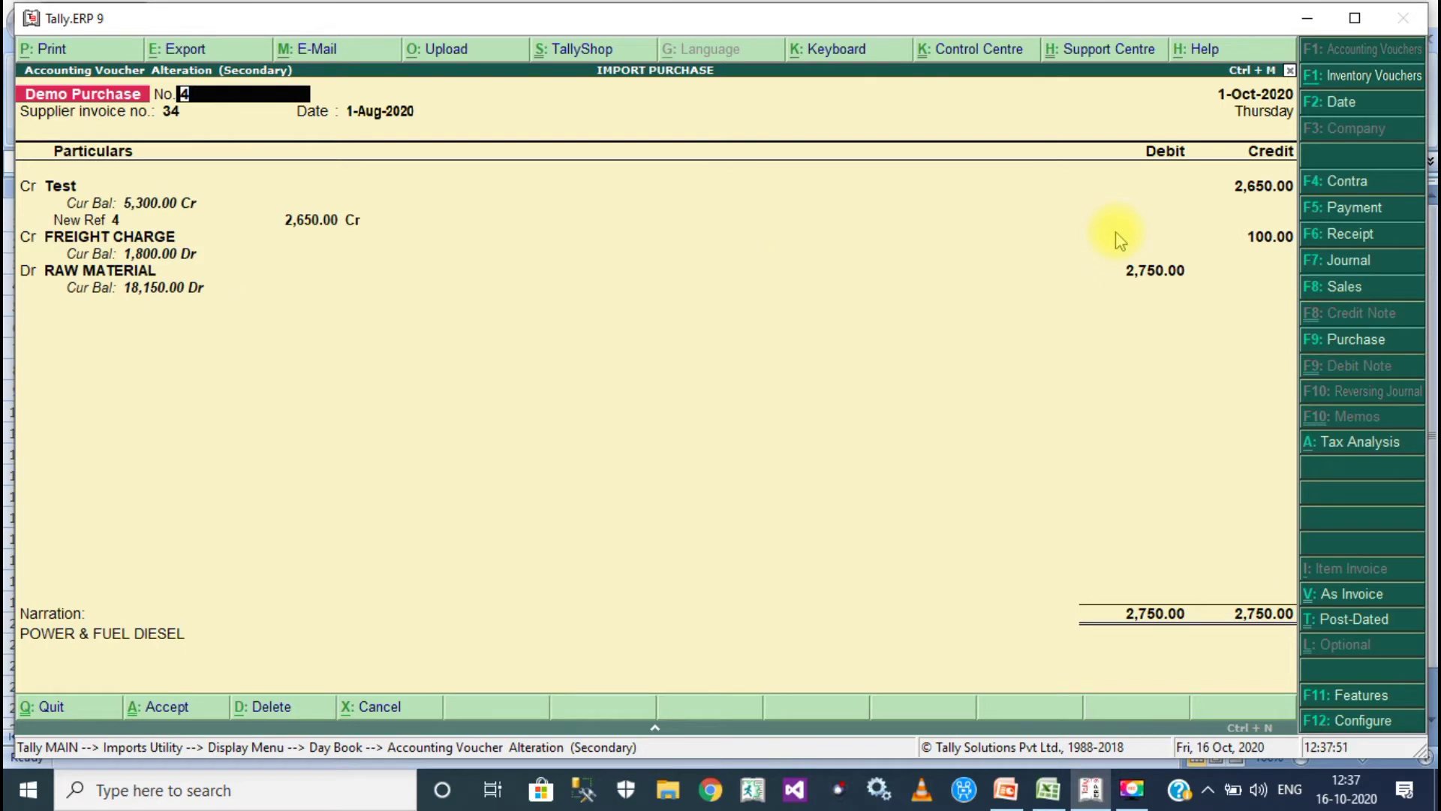
pyautogui.hotkey('alt', 'Tab')
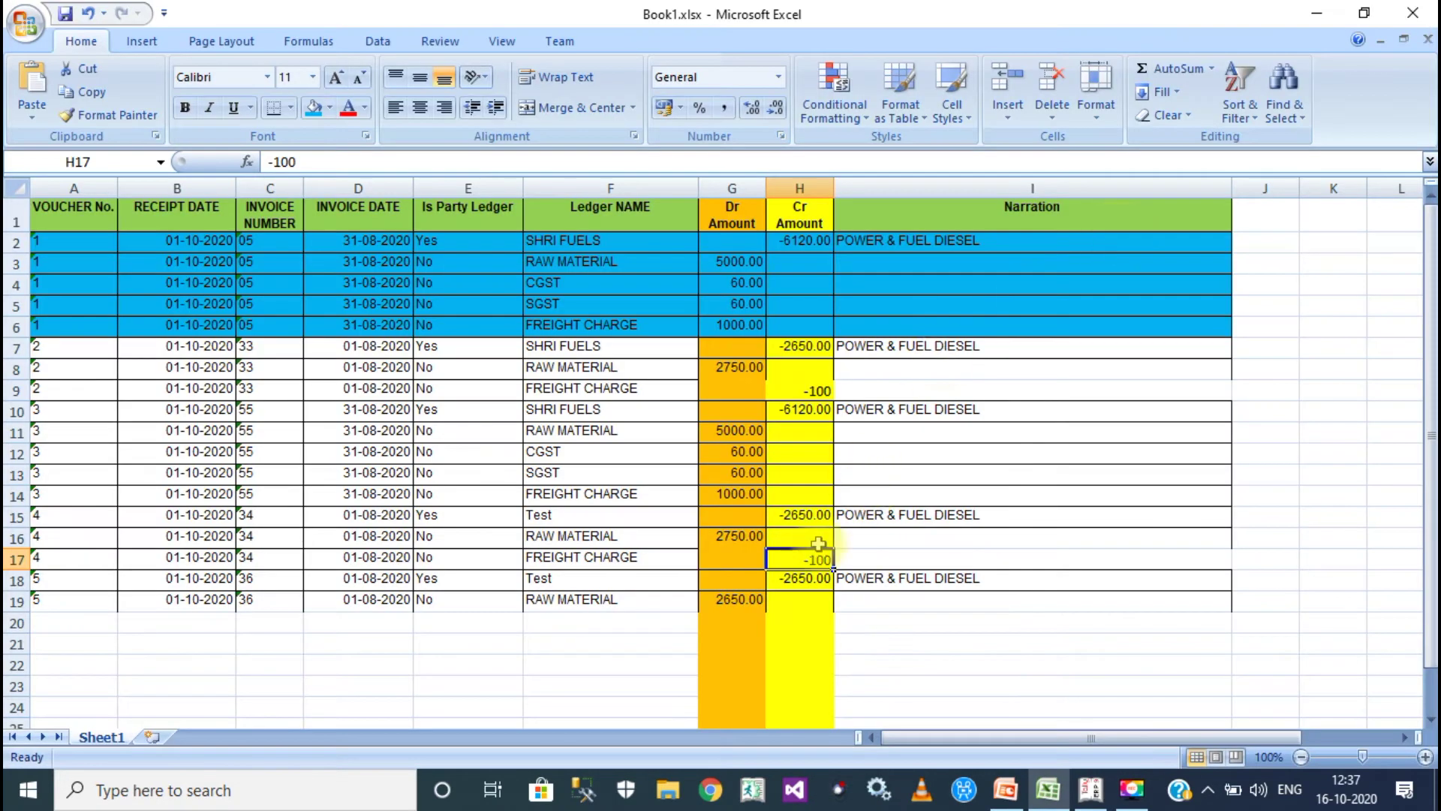
pyautogui.hotkey('alt', 'Tab')
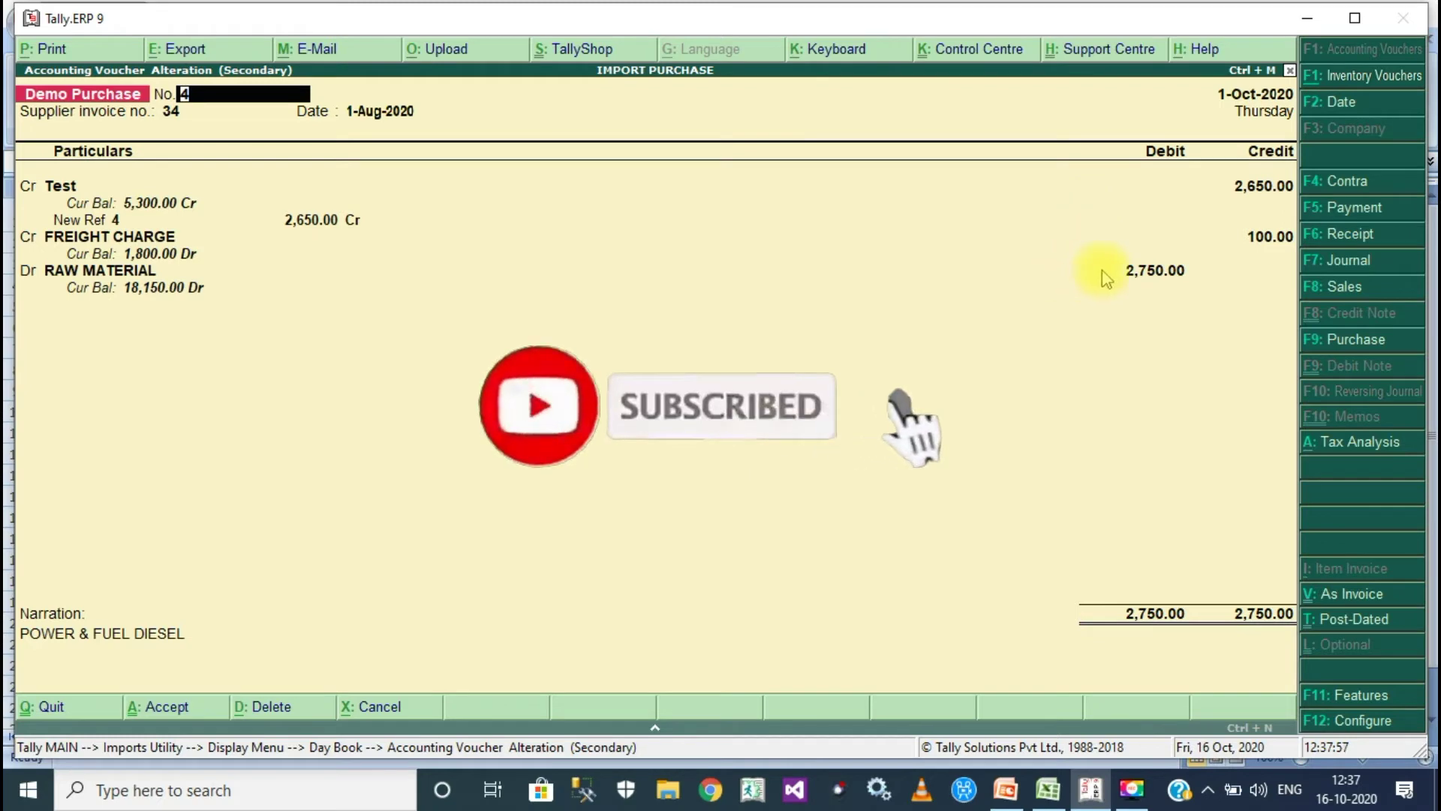
pyautogui.hotkey('alt', 'Tab')
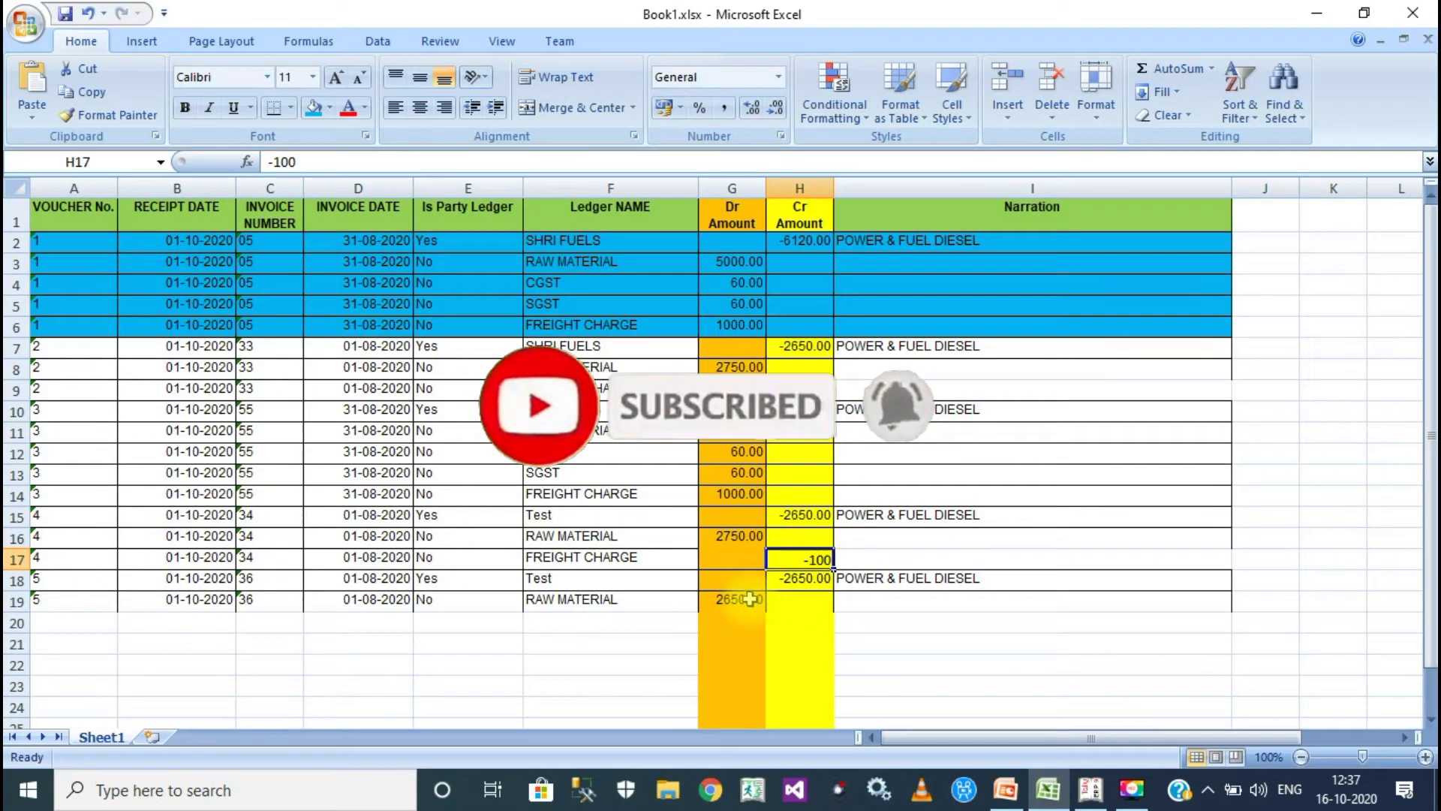
pyautogui.click(754, 545)
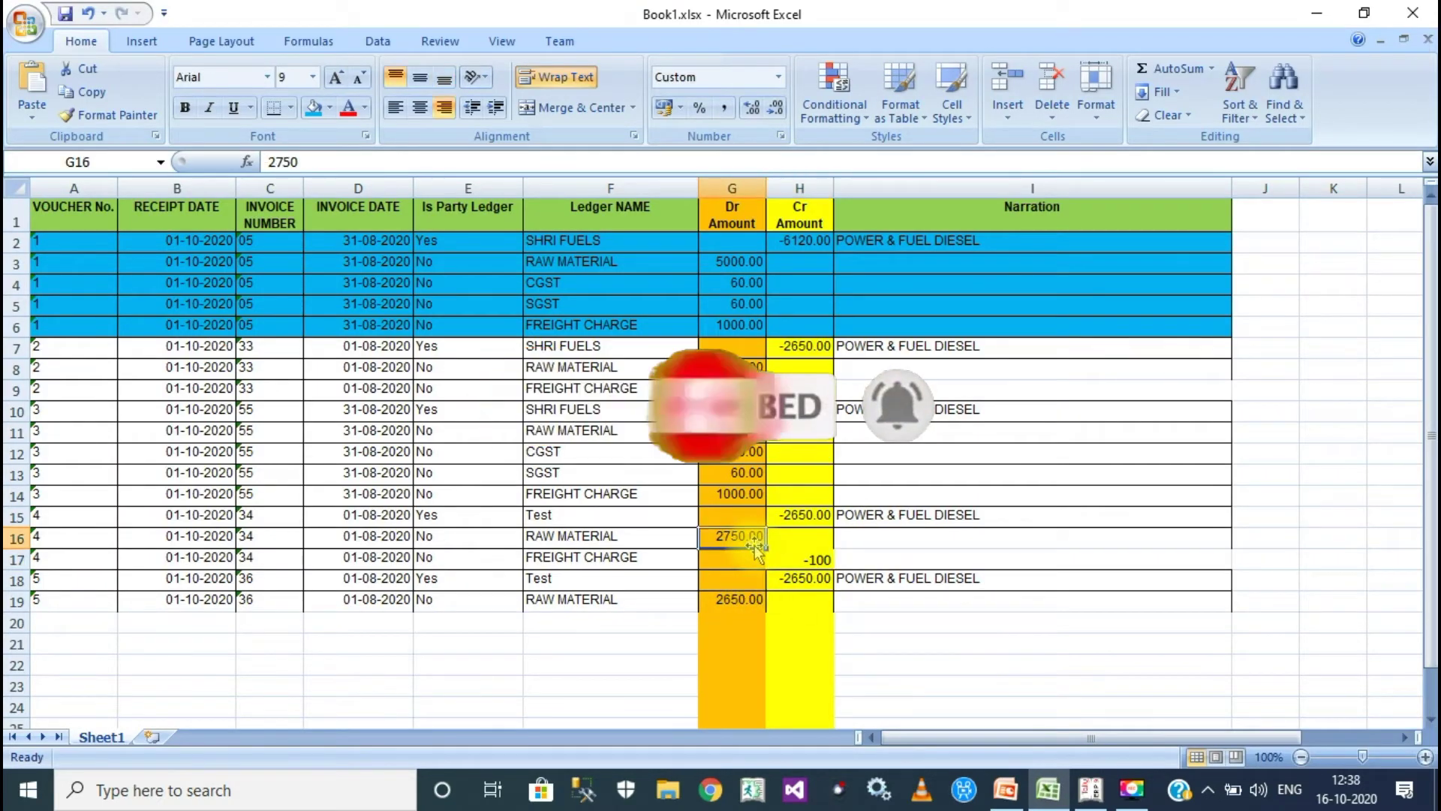
pyautogui.hotkey('alt', 'Tab')
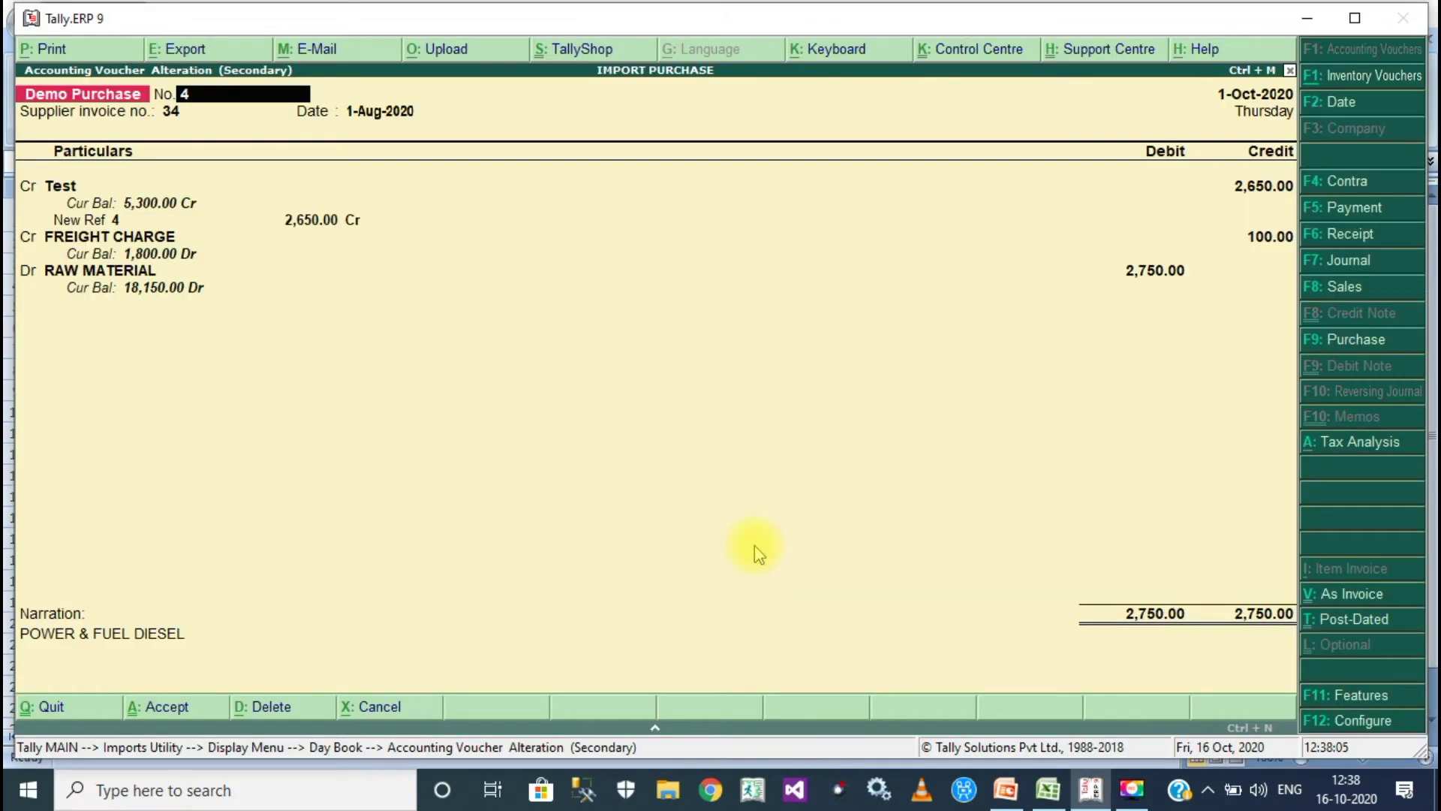
pyautogui.press('Escape')
pyautogui.press('Escape')
pyautogui.press('Escape')
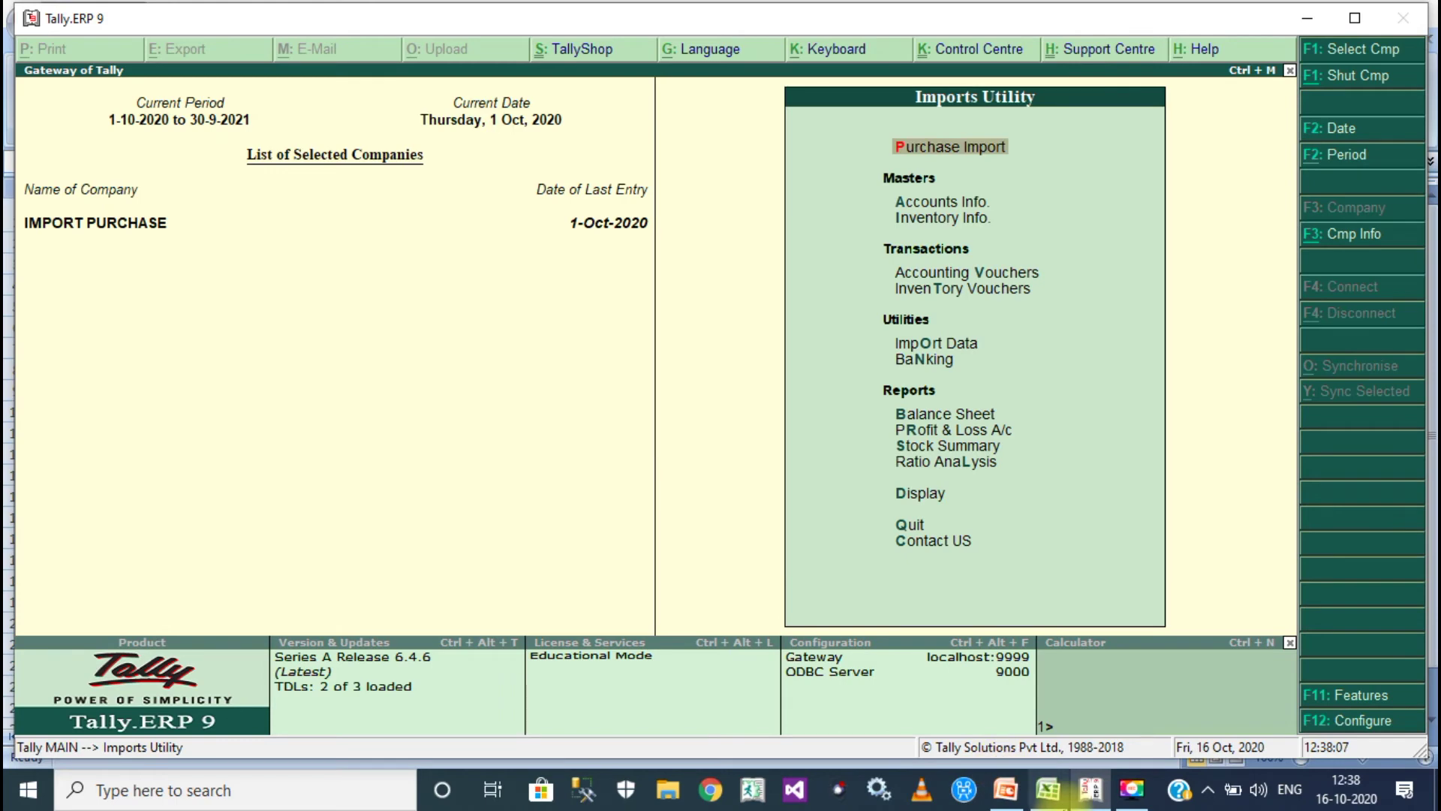
# Fill row 20 with voucher 6, date 1-11-20, invoice 90, invoice date 01-09-20, Yes, Test, 500.
pyautogui.click(1054, 788)
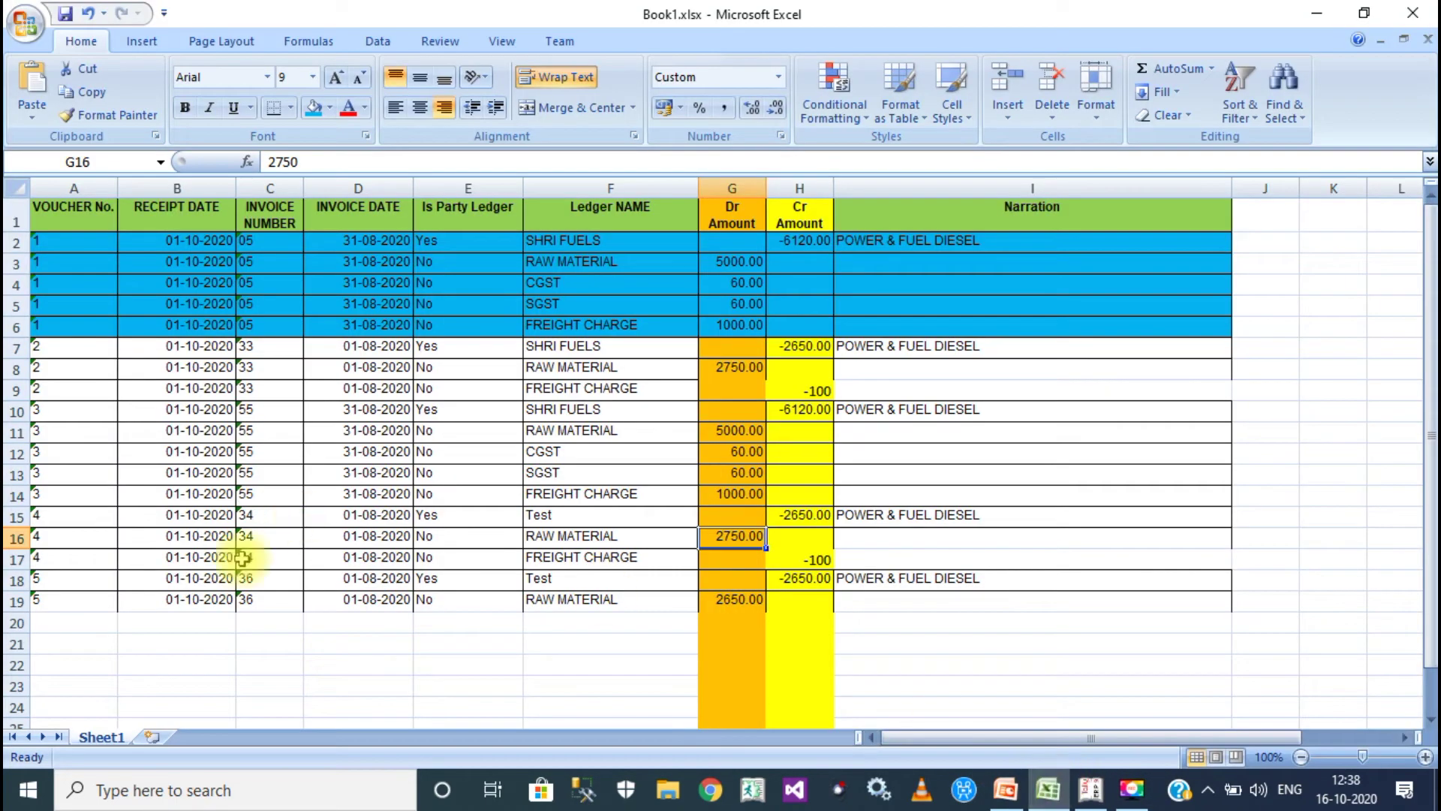
pyautogui.click(75, 625)
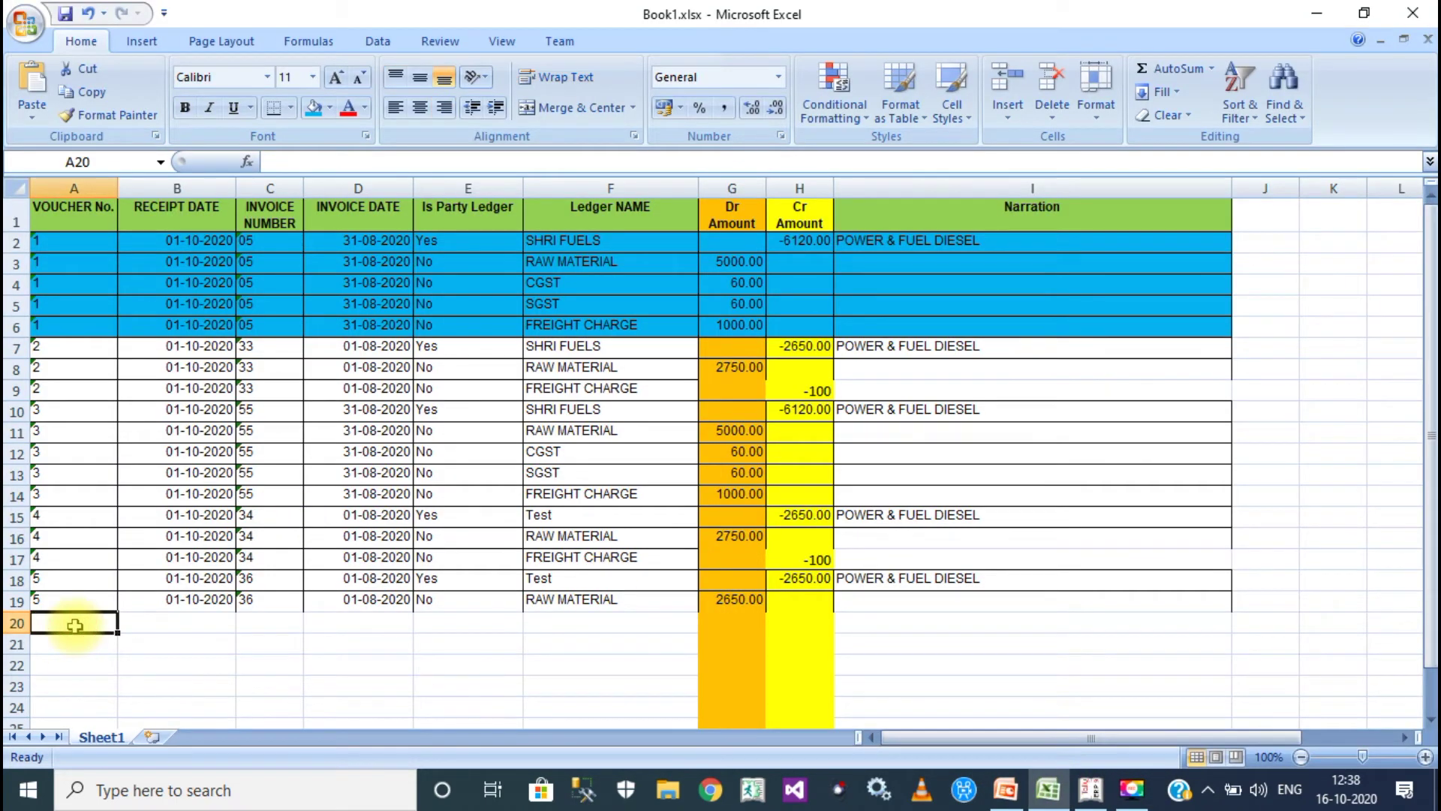
pyautogui.write('6')
pyautogui.press('Tab')
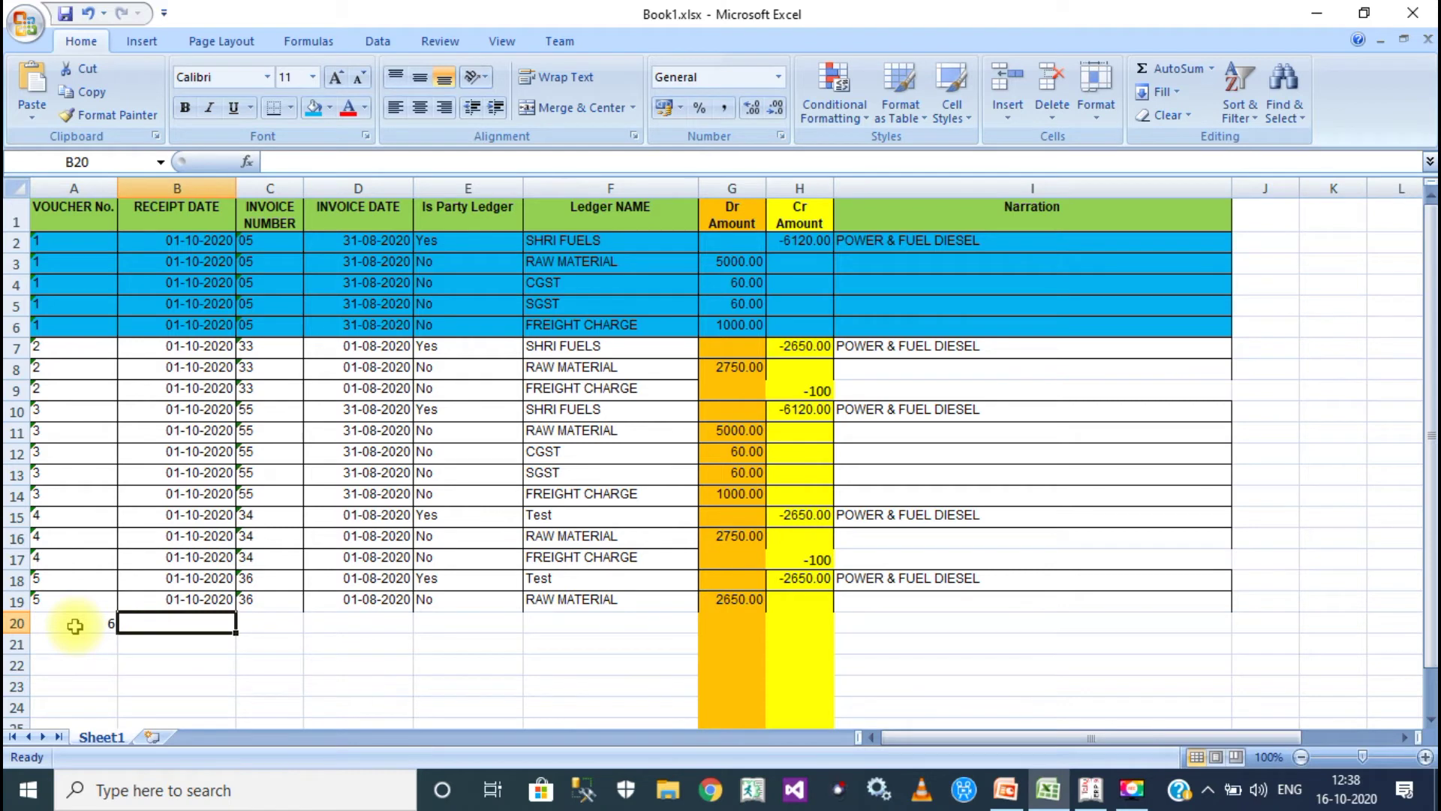
pyautogui.write('1-11-20')
pyautogui.press('Tab')
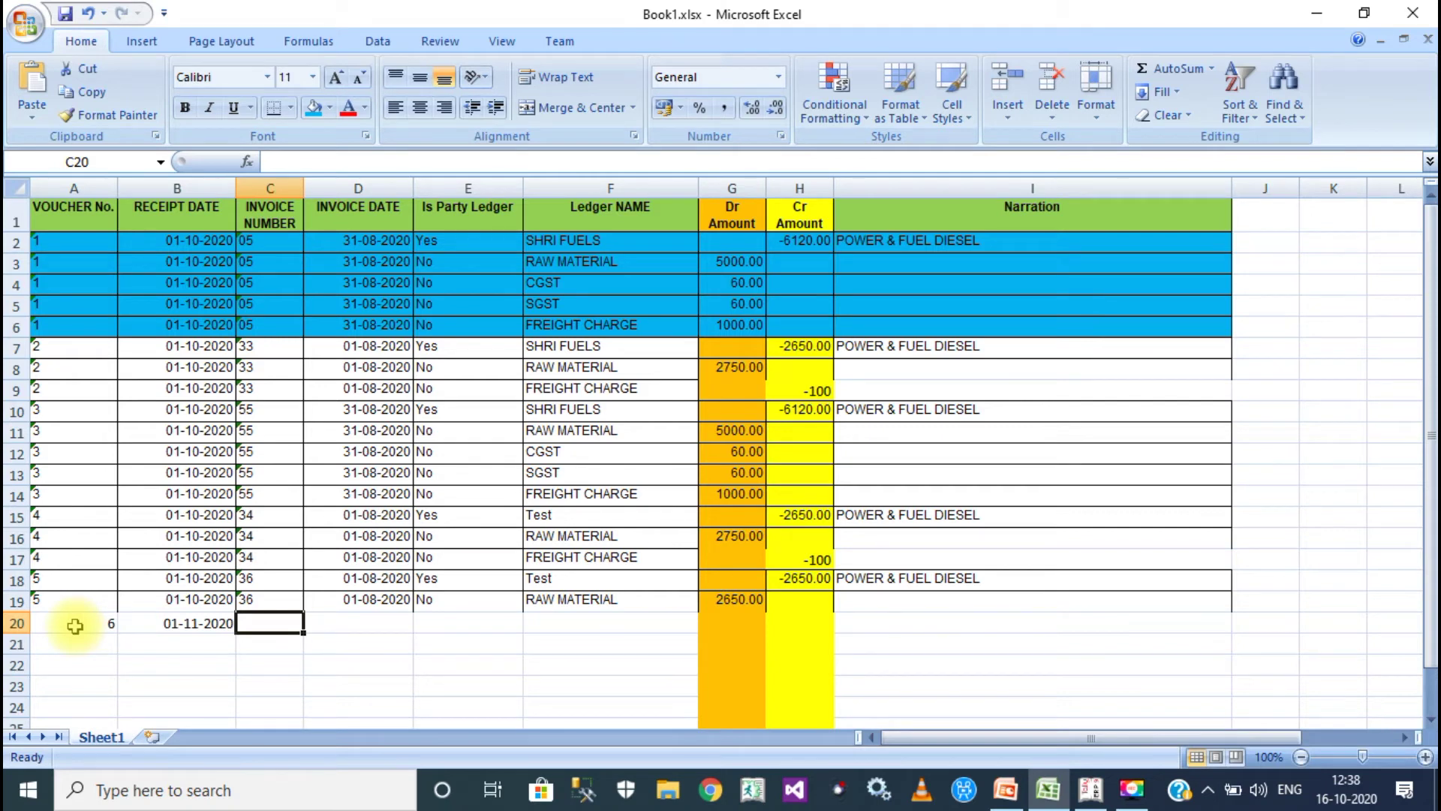
pyautogui.write('90')
pyautogui.press('Tab')
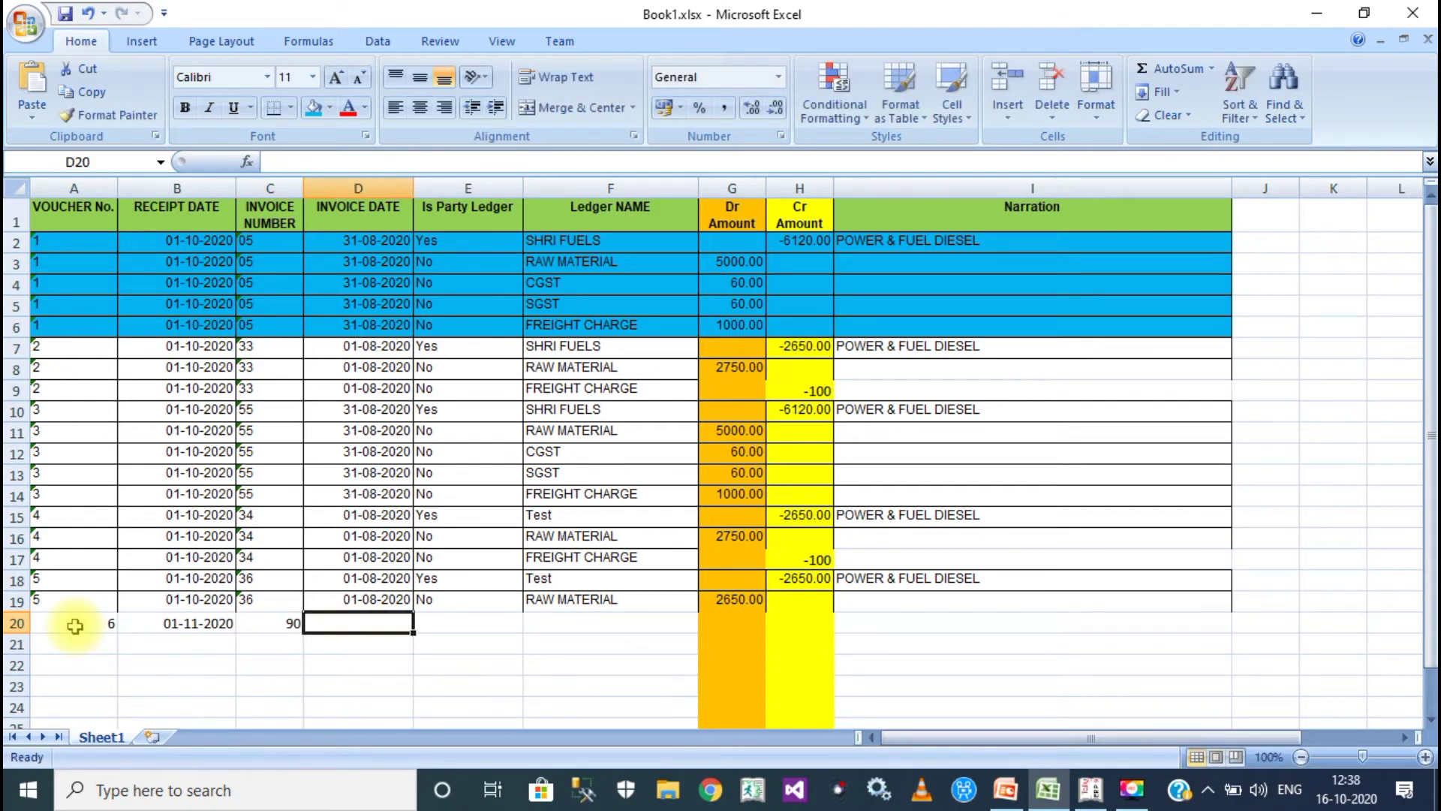
pyautogui.write('01-09-20')
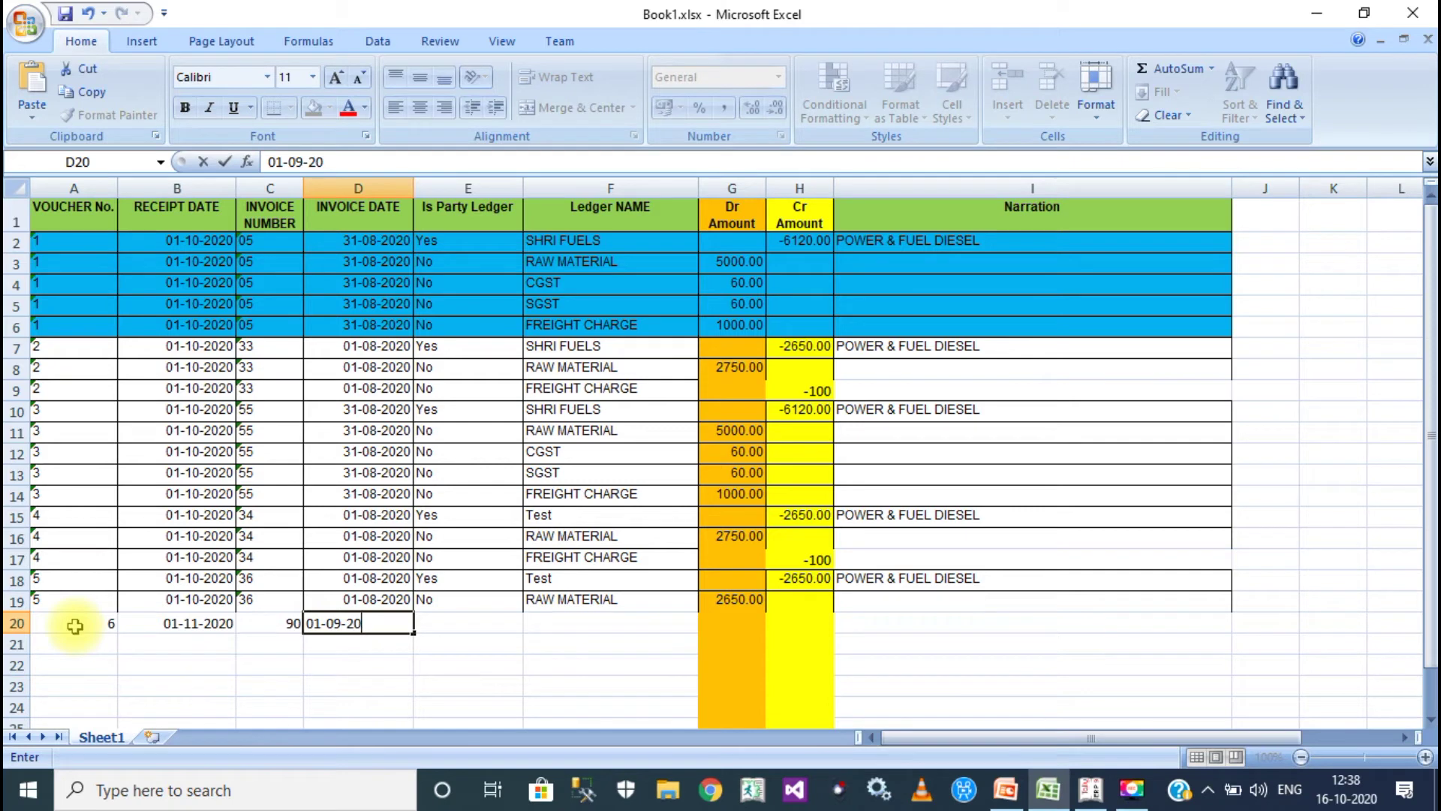
pyautogui.press('Tab')
pyautogui.write('Yes')
pyautogui.press('Tab')
pyautogui.write('Tes')
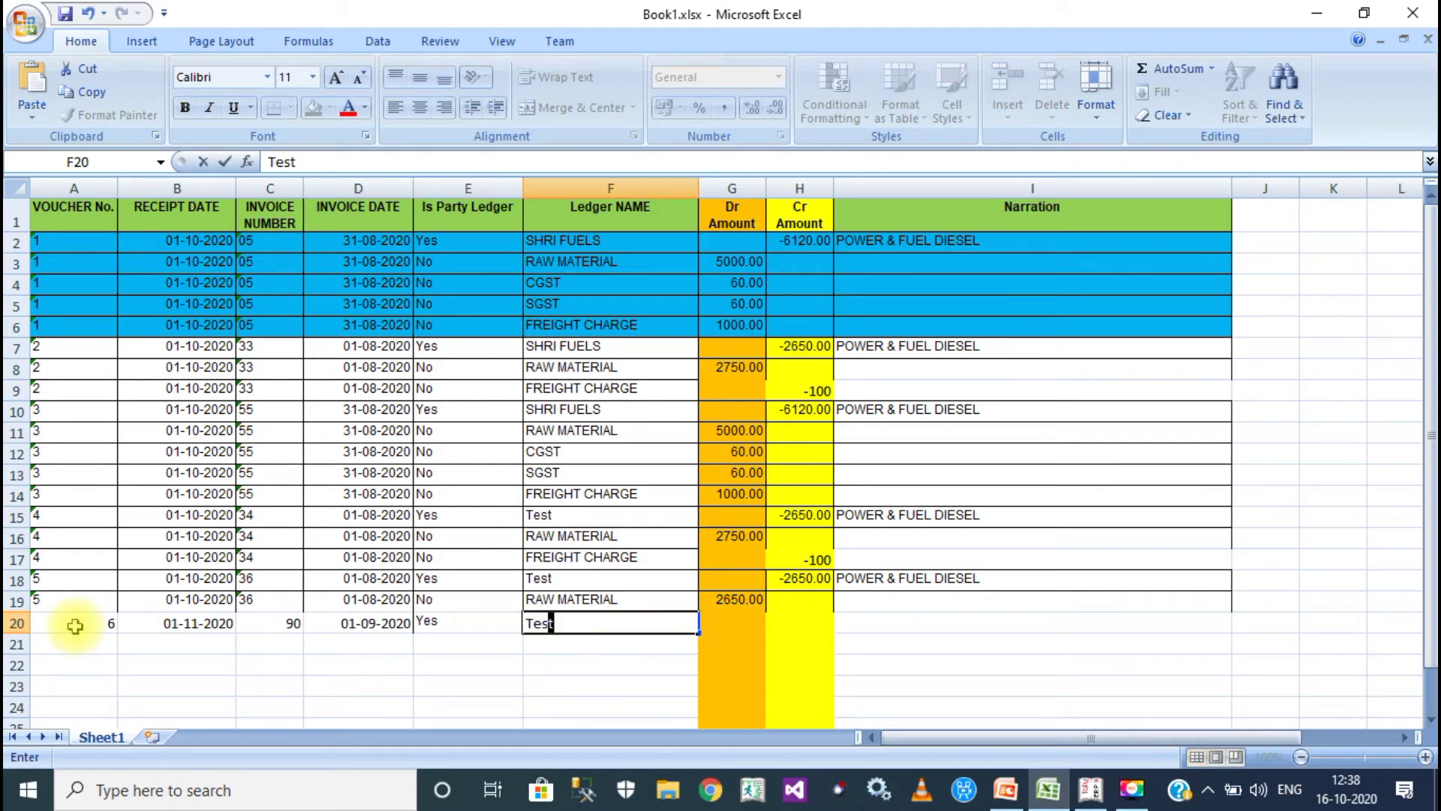
pyautogui.write('t')
pyautogui.press('Tab')
pyautogui.write('500')
pyautogui.press('Return')
# Add the narration 'Diesel' to row 20.
pyautogui.press('Left')
pyautogui.press('Up')
pyautogui.press('Right')
pyautogui.press('Right')
pyautogui.press('Right')
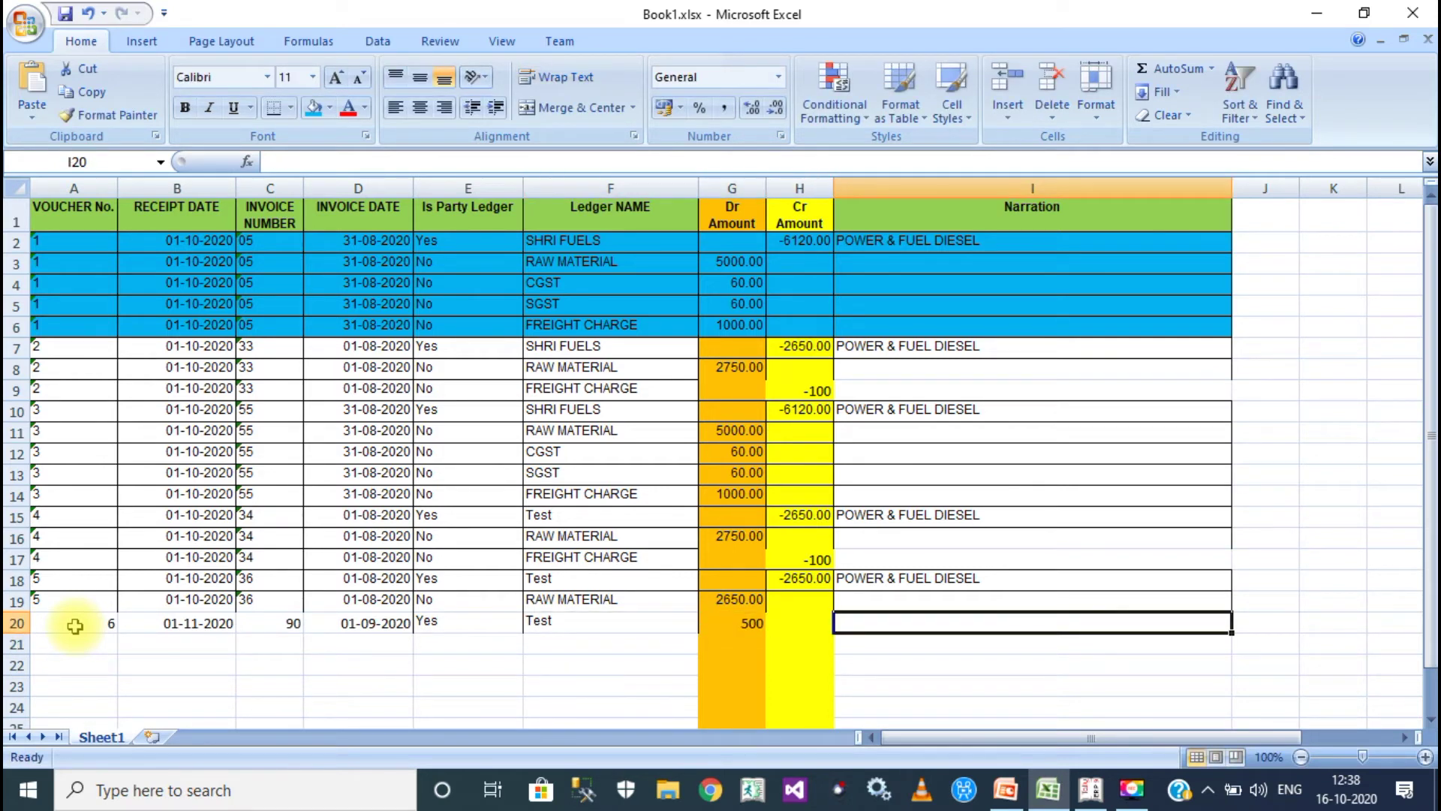
pyautogui.write('Diel')
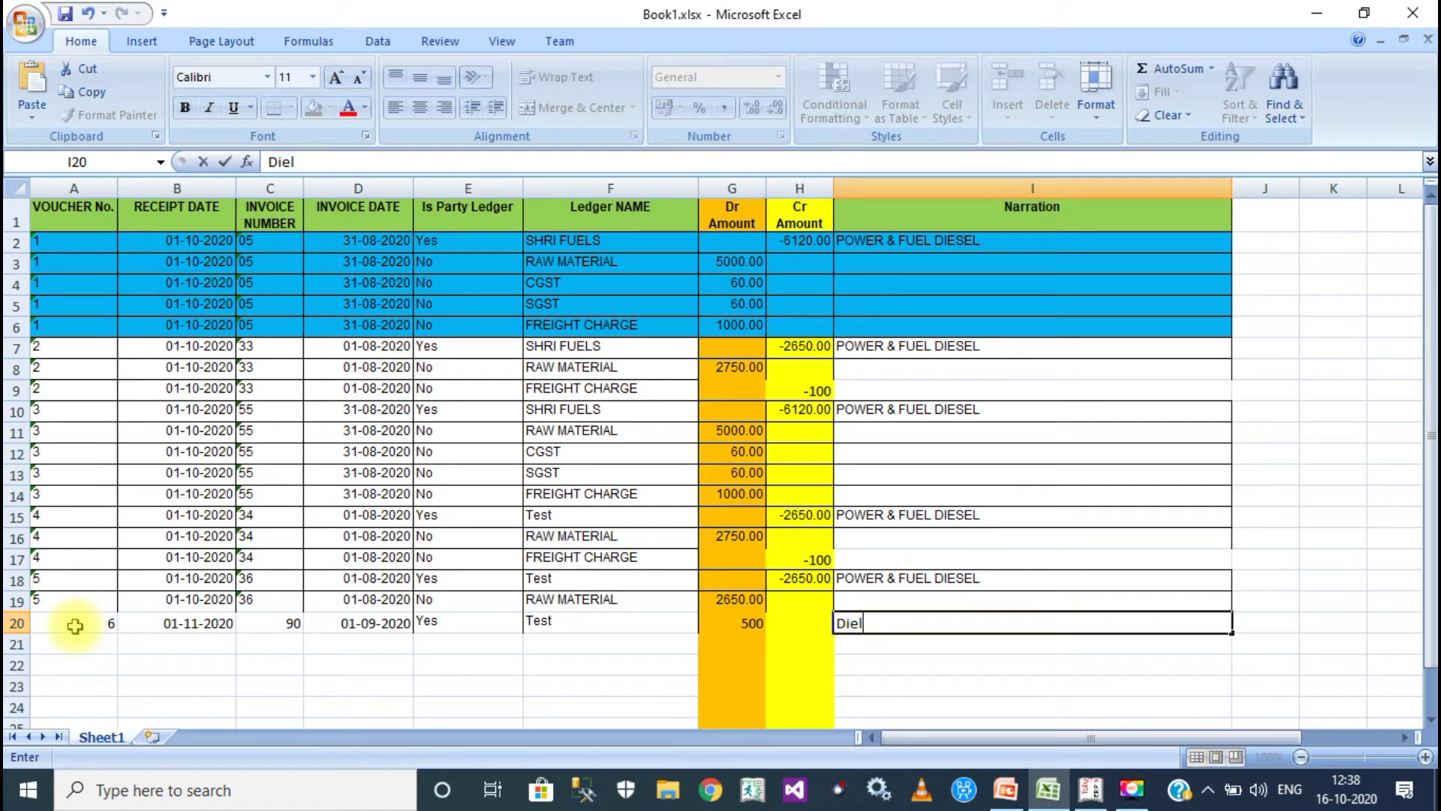
pyautogui.press('BackSpace')
pyautogui.write('esel')
pyautogui.press('Return')
# Fill row 21 with voucher 6, 01-11-2020, invoice 90, 01-09-2020, No, RAW MATERIAL.
pyautogui.press('Left')
pyautogui.press('Left')
pyautogui.press('Left')
pyautogui.press('Left')
pyautogui.write('6')
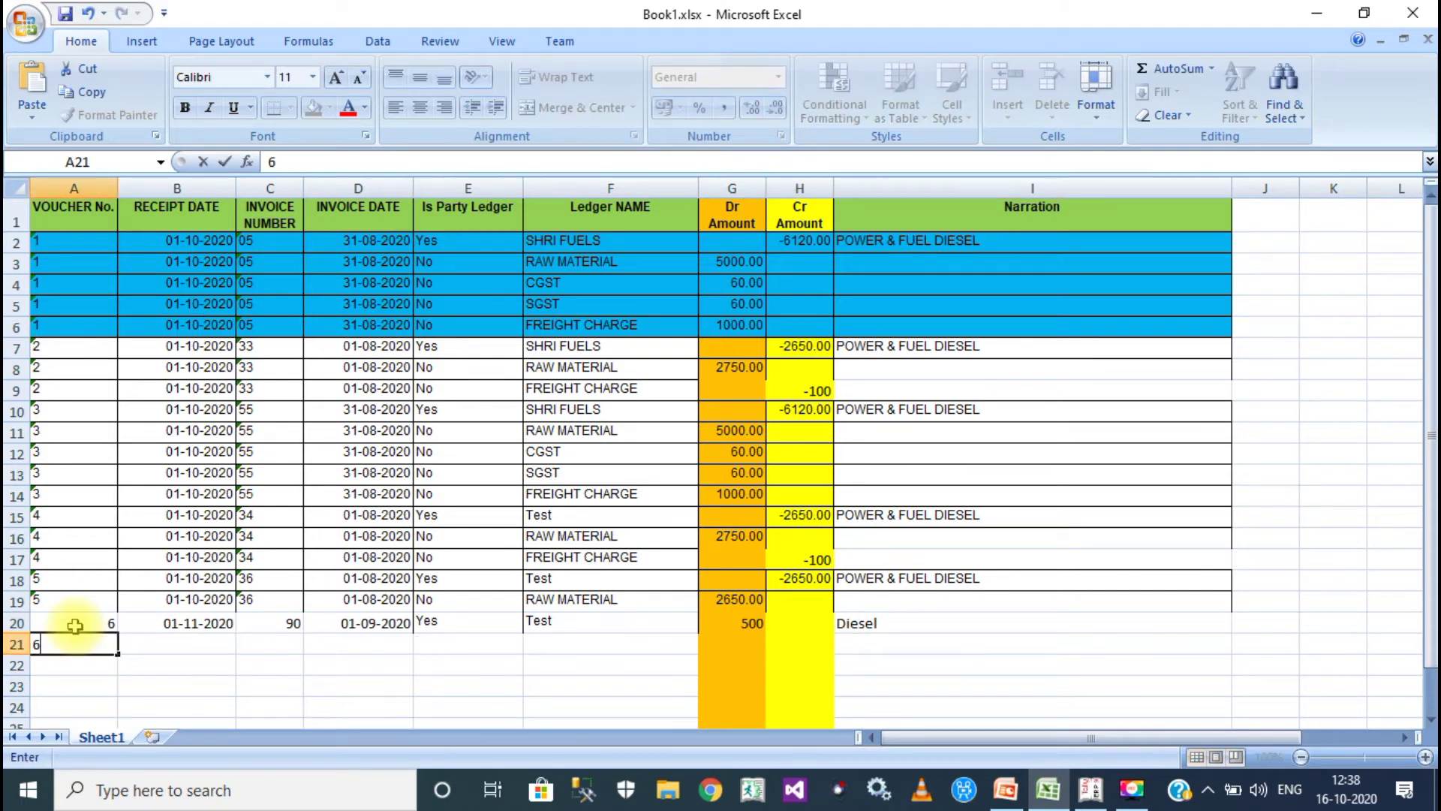
pyautogui.press('Tab')
pyautogui.write('01')
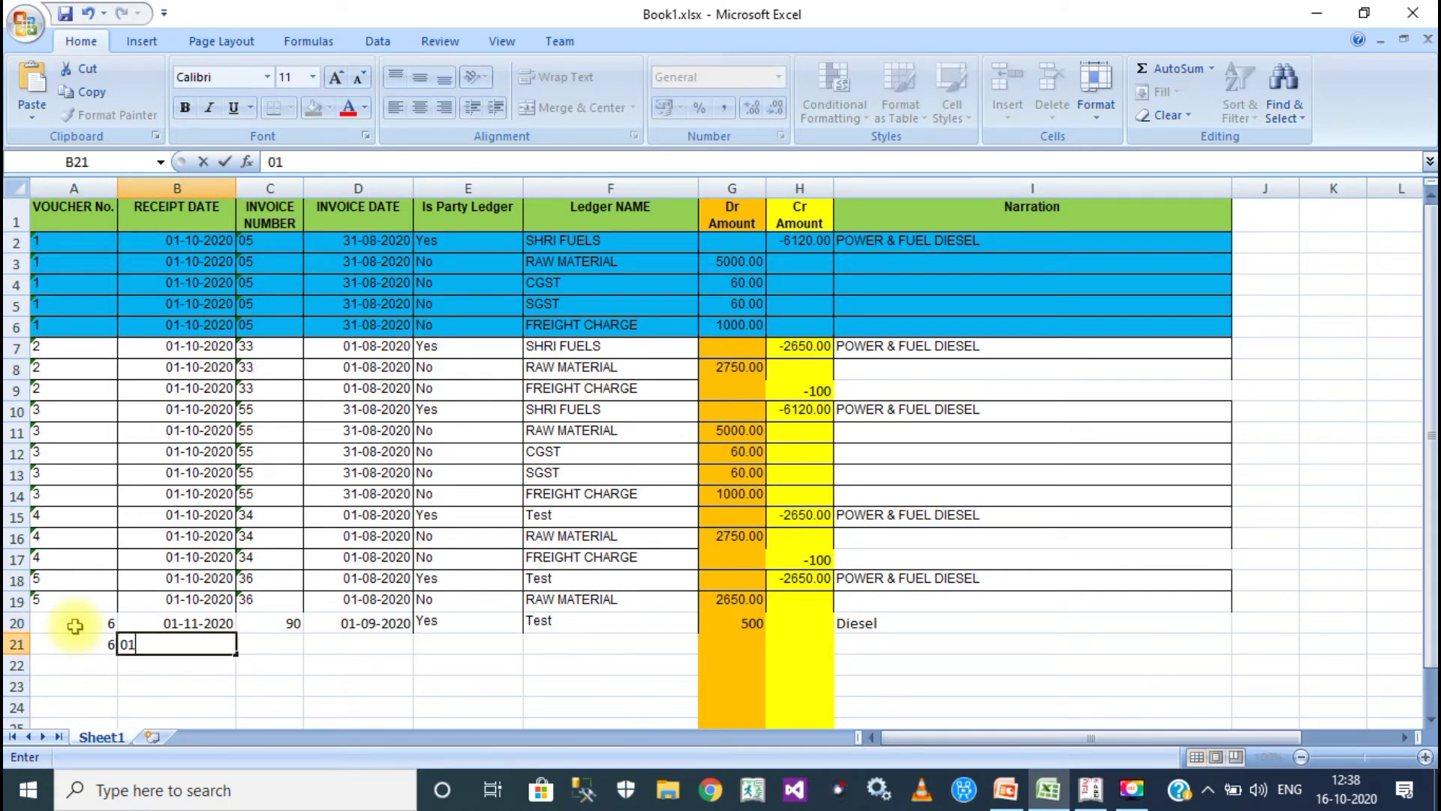
pyautogui.write('-11-2020')
pyautogui.press('Tab')
pyautogui.write('90')
pyautogui.press('Tab')
pyautogui.write('01-09-2020')
pyautogui.press('Tab')
pyautogui.write('No')
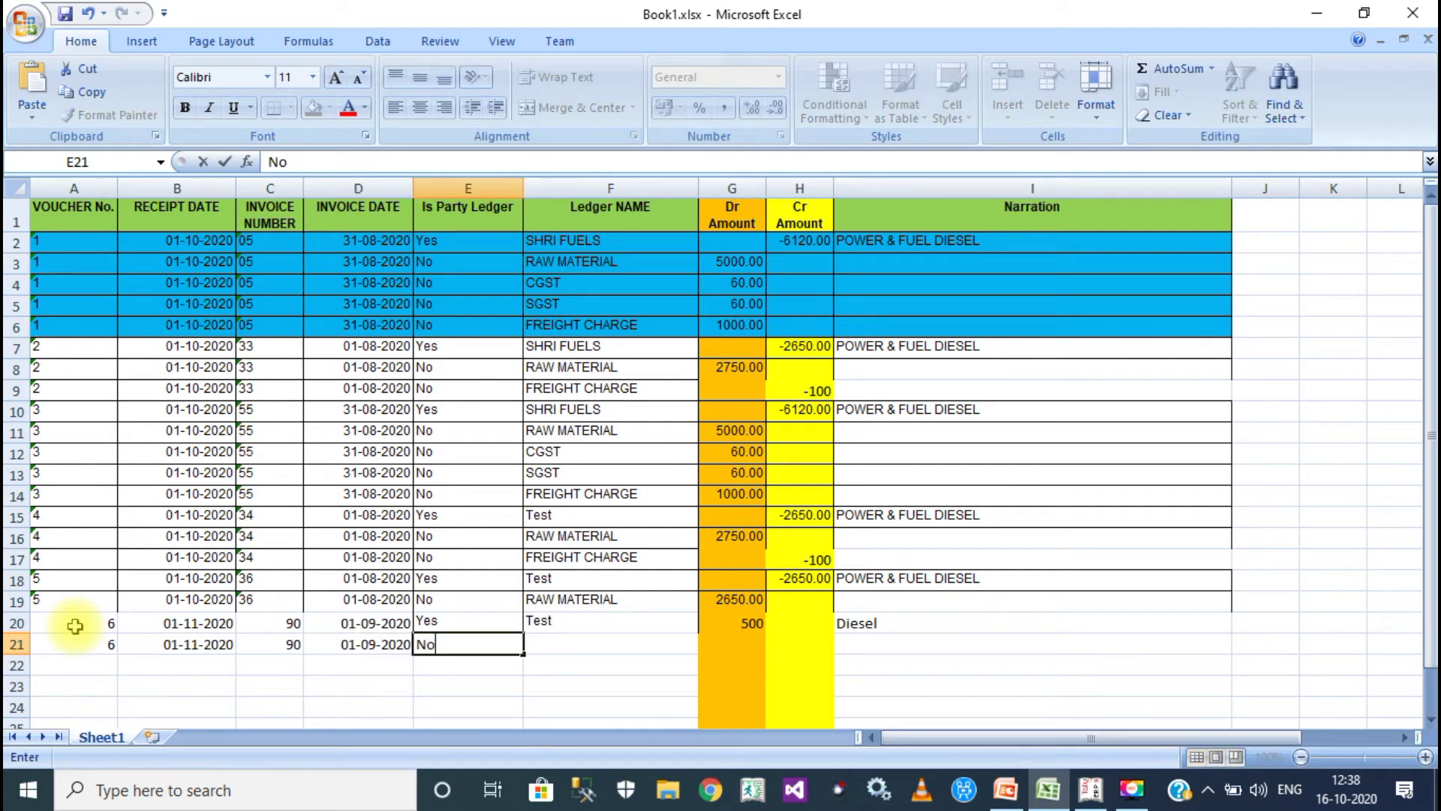
pyautogui.press('Tab')
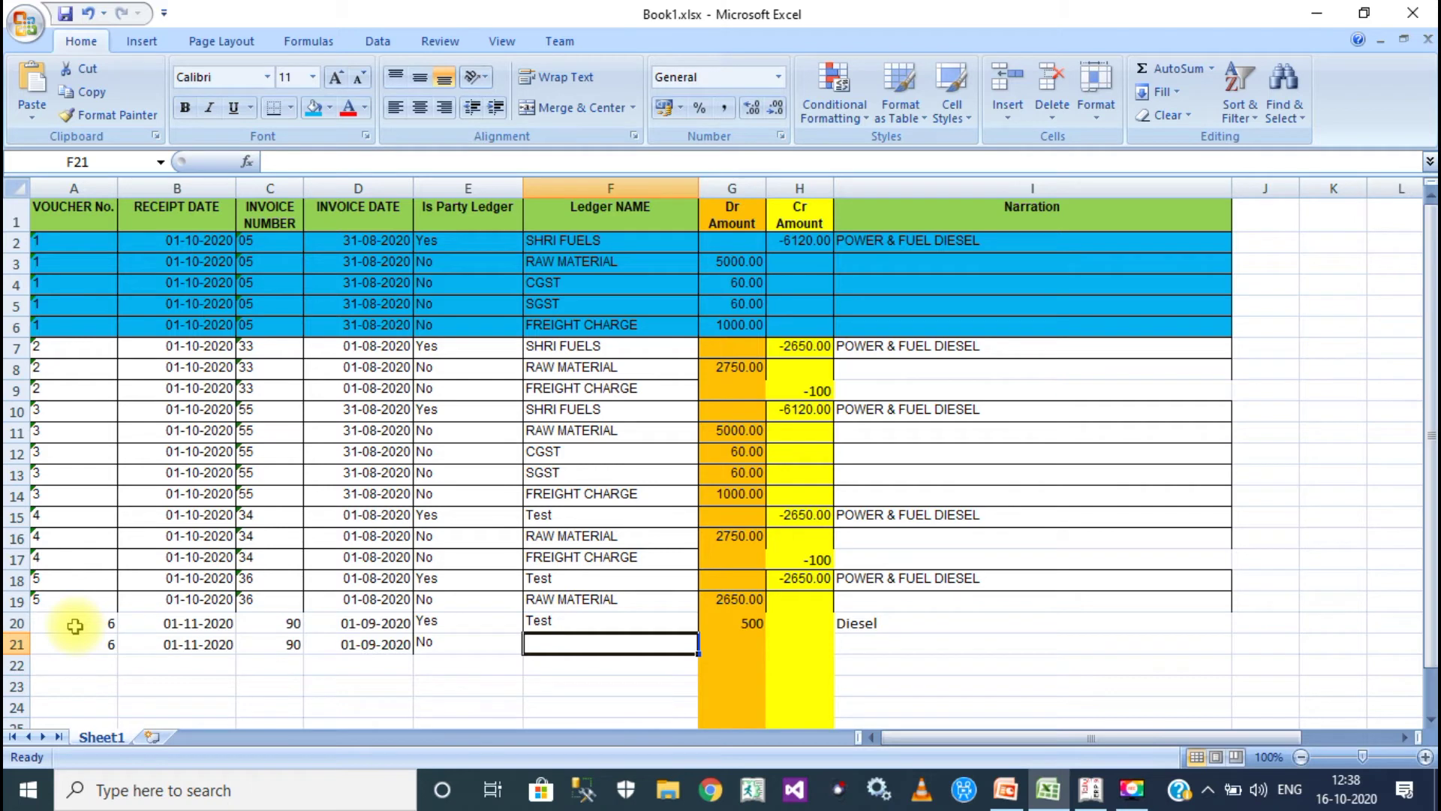
pyautogui.write('Ra')
pyautogui.press('Tab')
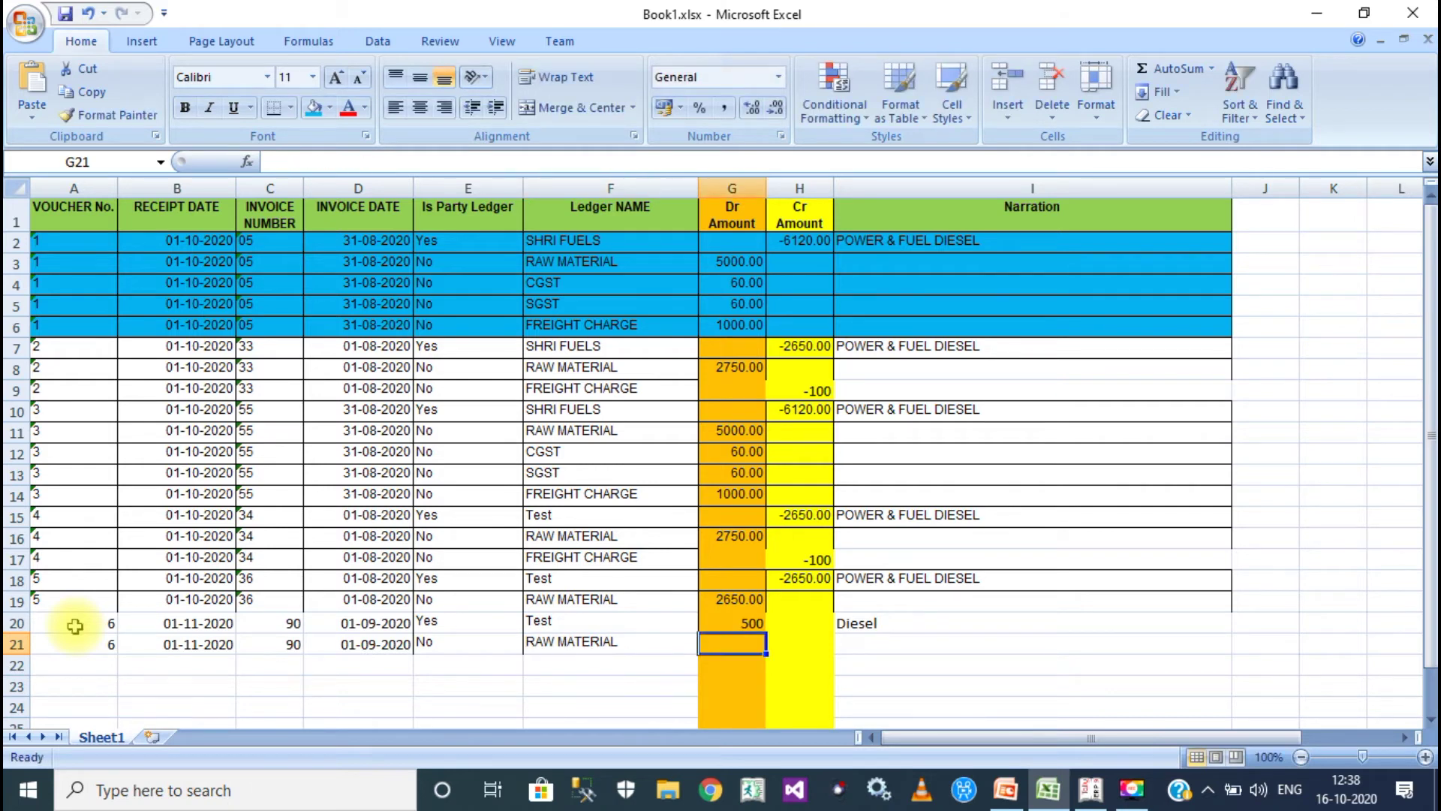
# Move Test's amount to -500 in H20 and enter 500 as RAW MATERIAL's debit in G21.
pyautogui.press('Up')
pyautogui.press('Delete')
pyautogui.press('Tab')
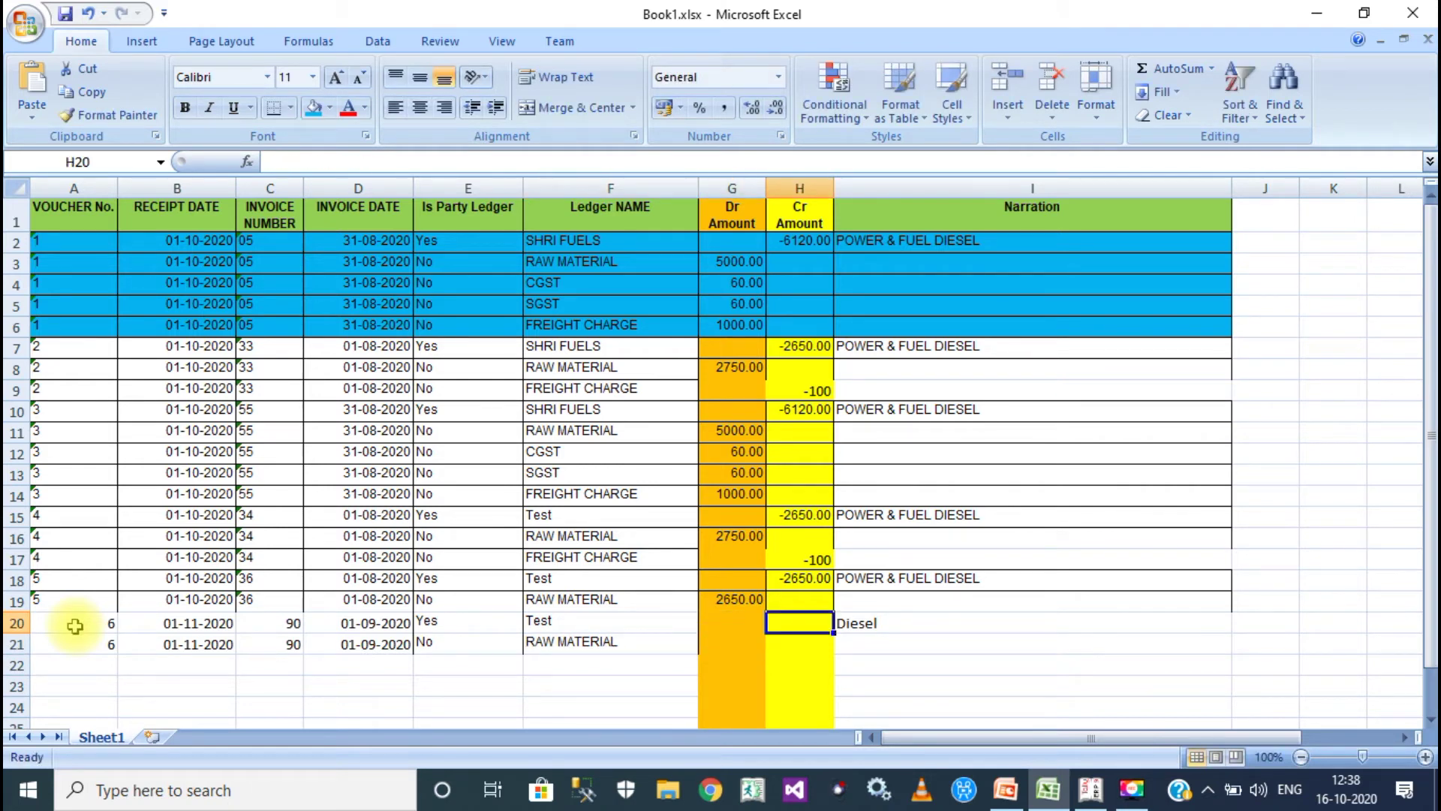
pyautogui.write('-500')
pyautogui.press('Return')
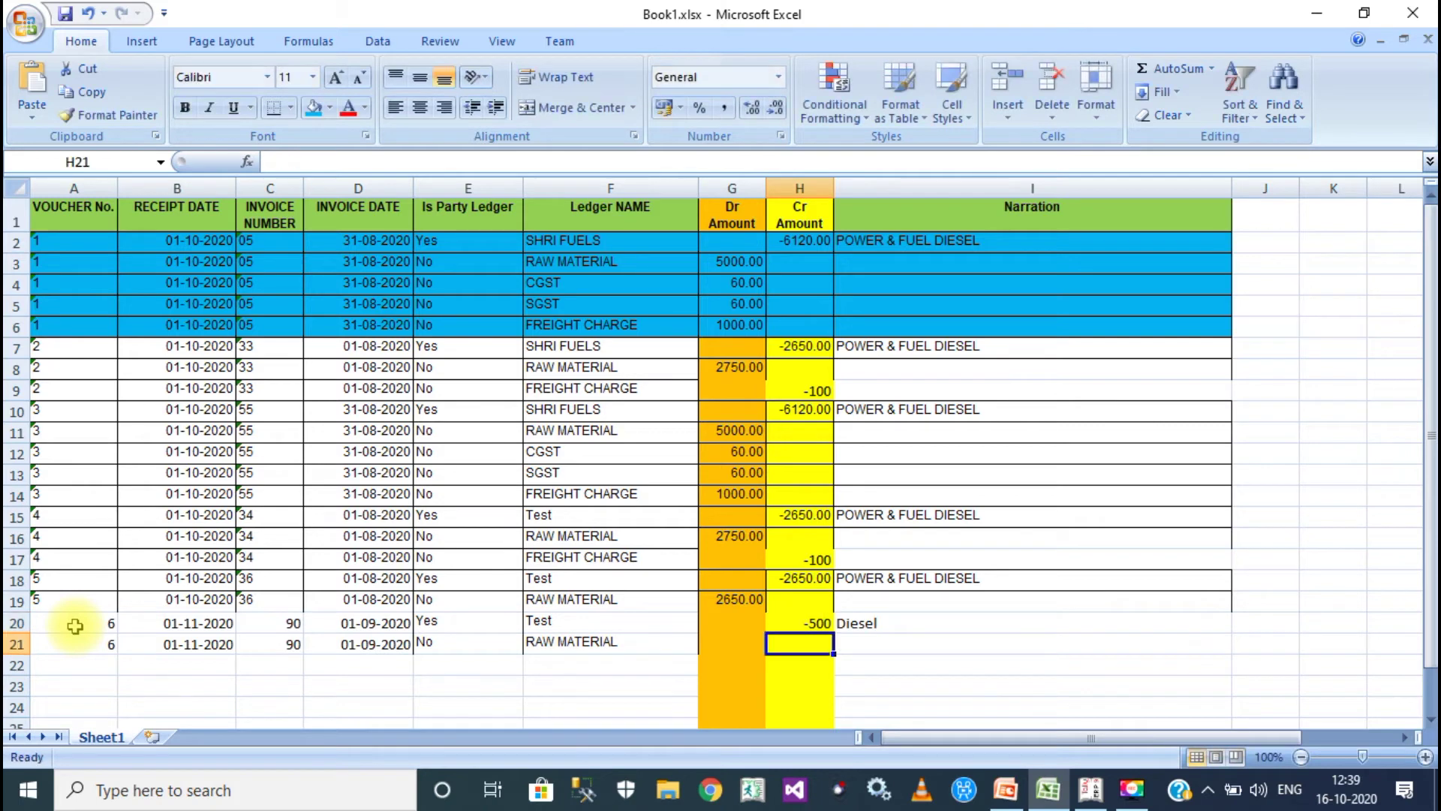
pyautogui.press('Left')
pyautogui.write('500')
pyautogui.press('Return')
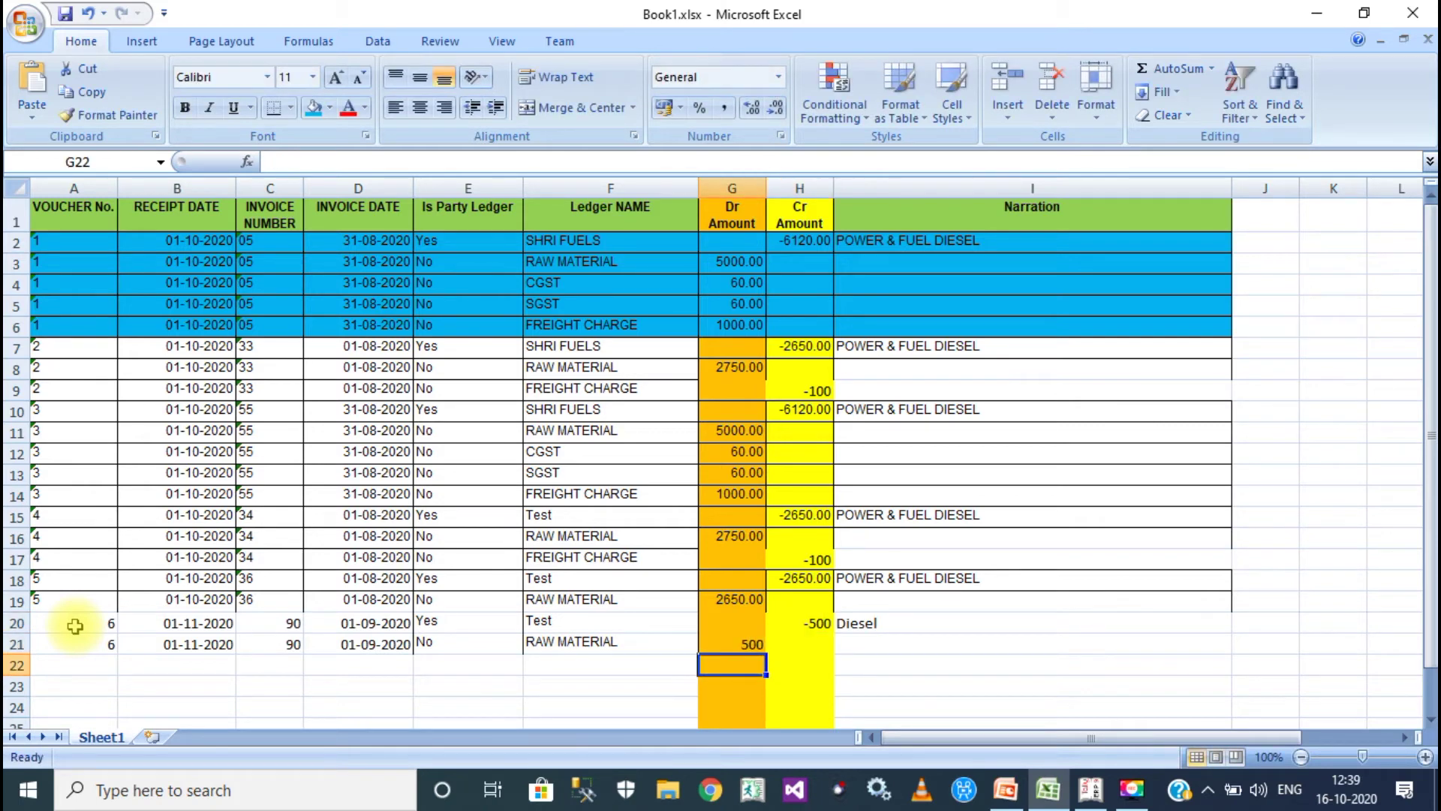
pyautogui.press('Left')
pyautogui.press('Up')
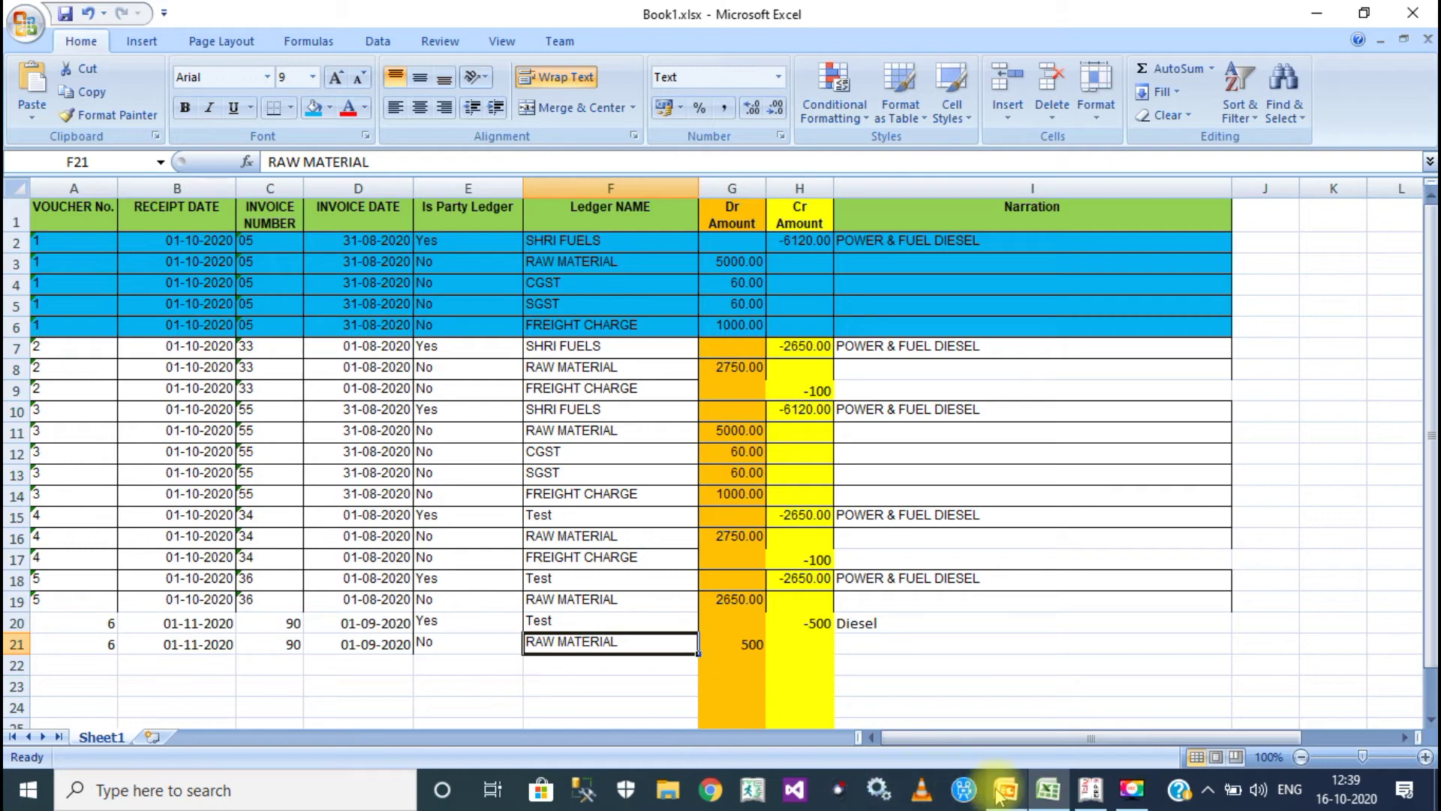
# Look over the purchase sheet, checking SHRI FUELS in F2, and end back in Tally.
pyautogui.click(1083, 804)
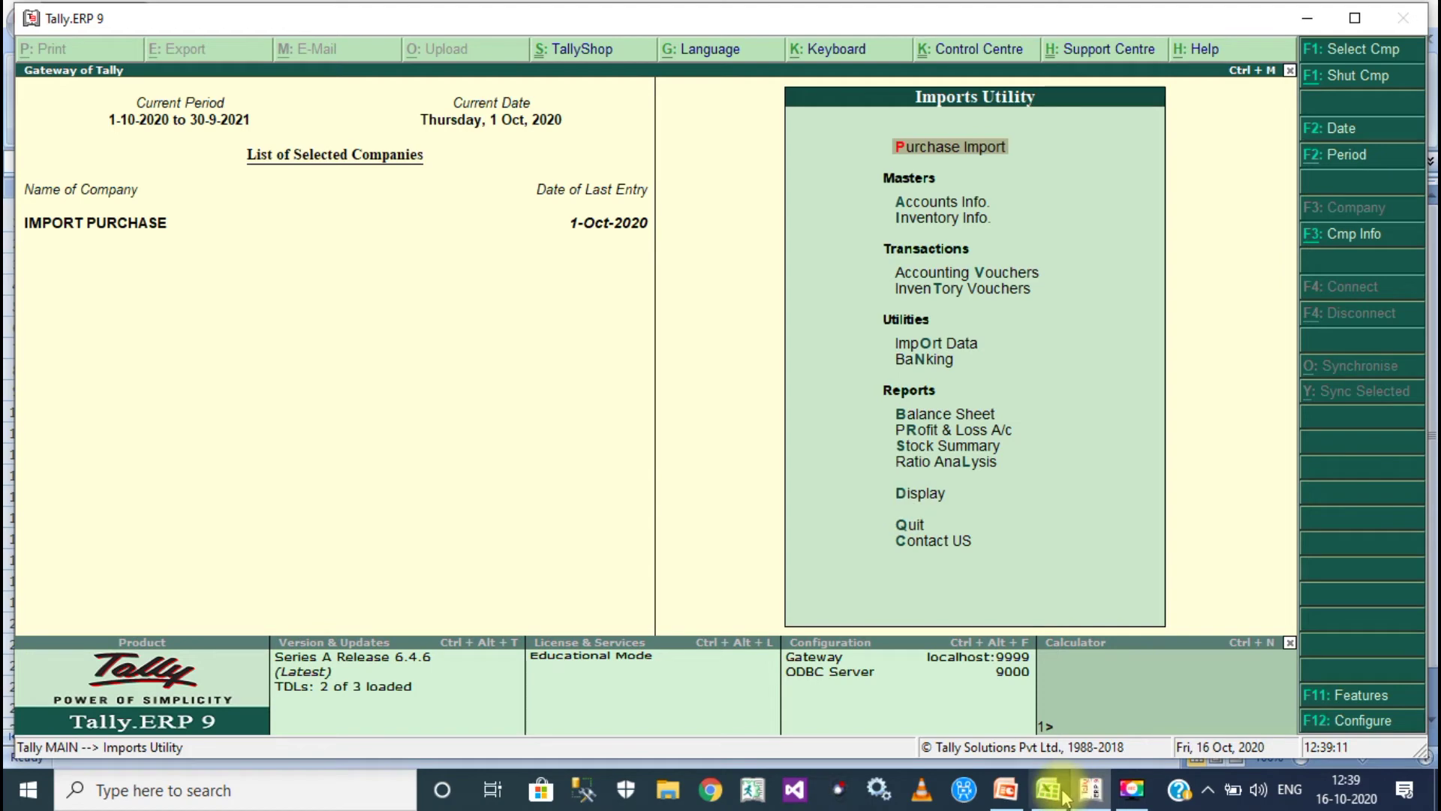
pyautogui.click(1049, 790)
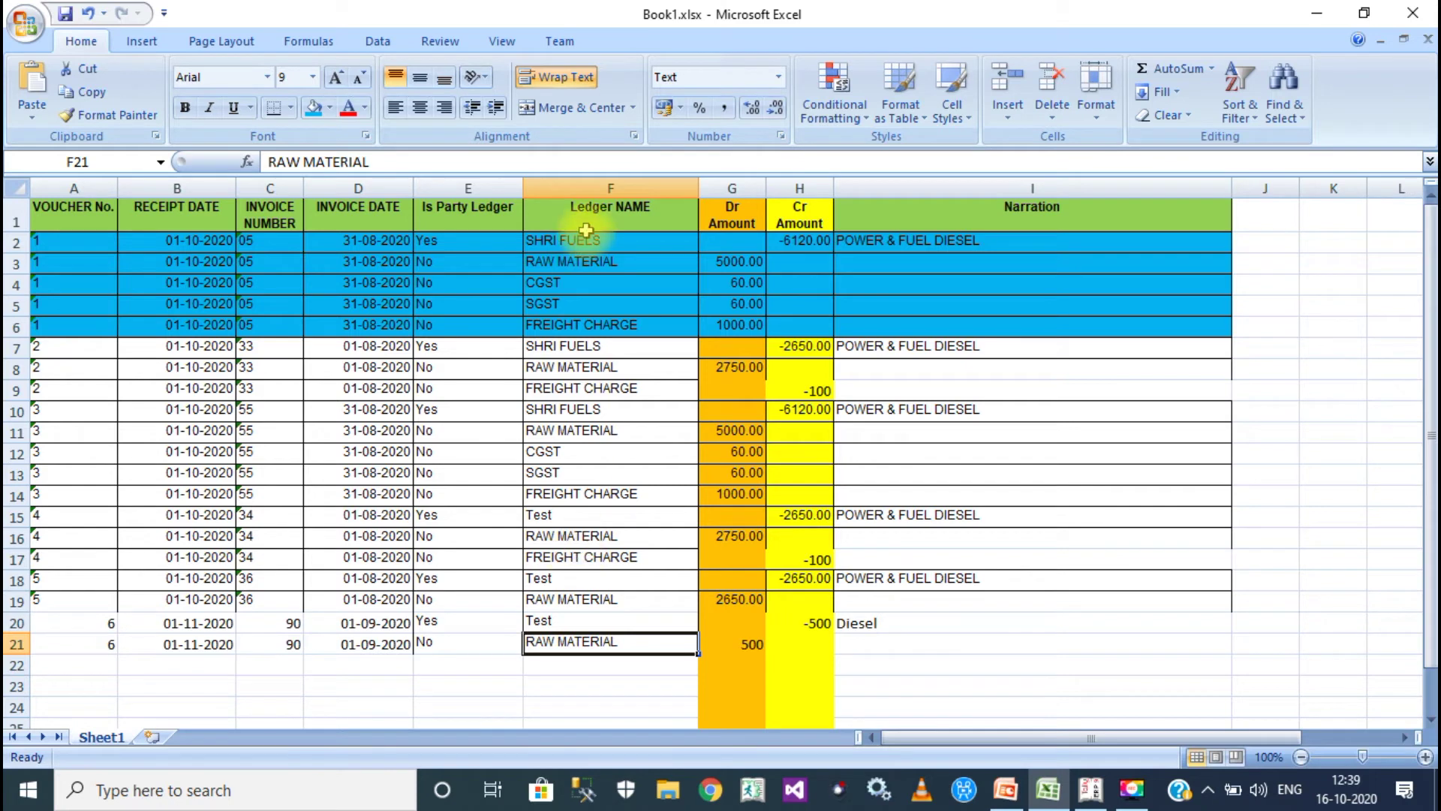
pyautogui.click(587, 240)
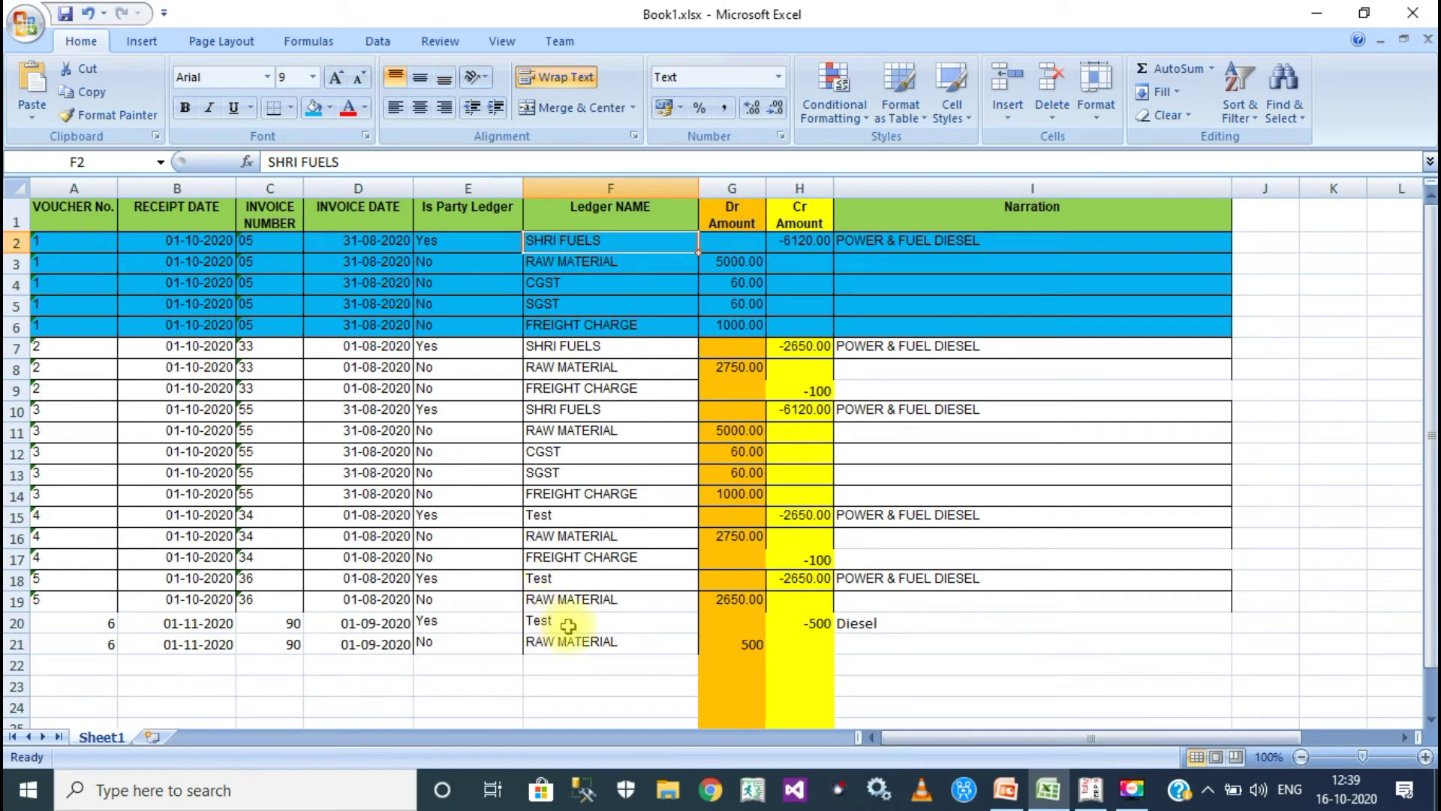
pyautogui.click(1091, 790)
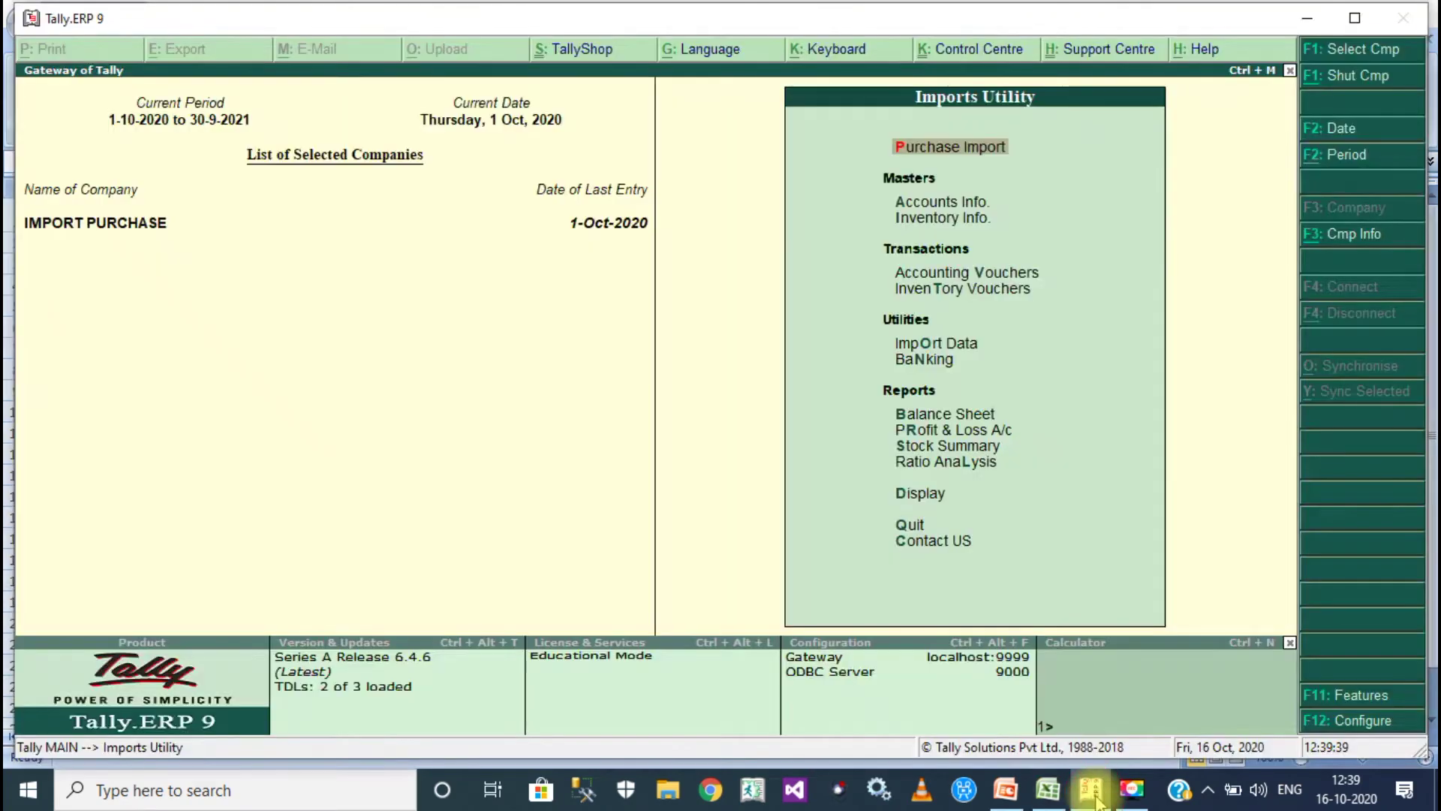
pyautogui.click(1058, 799)
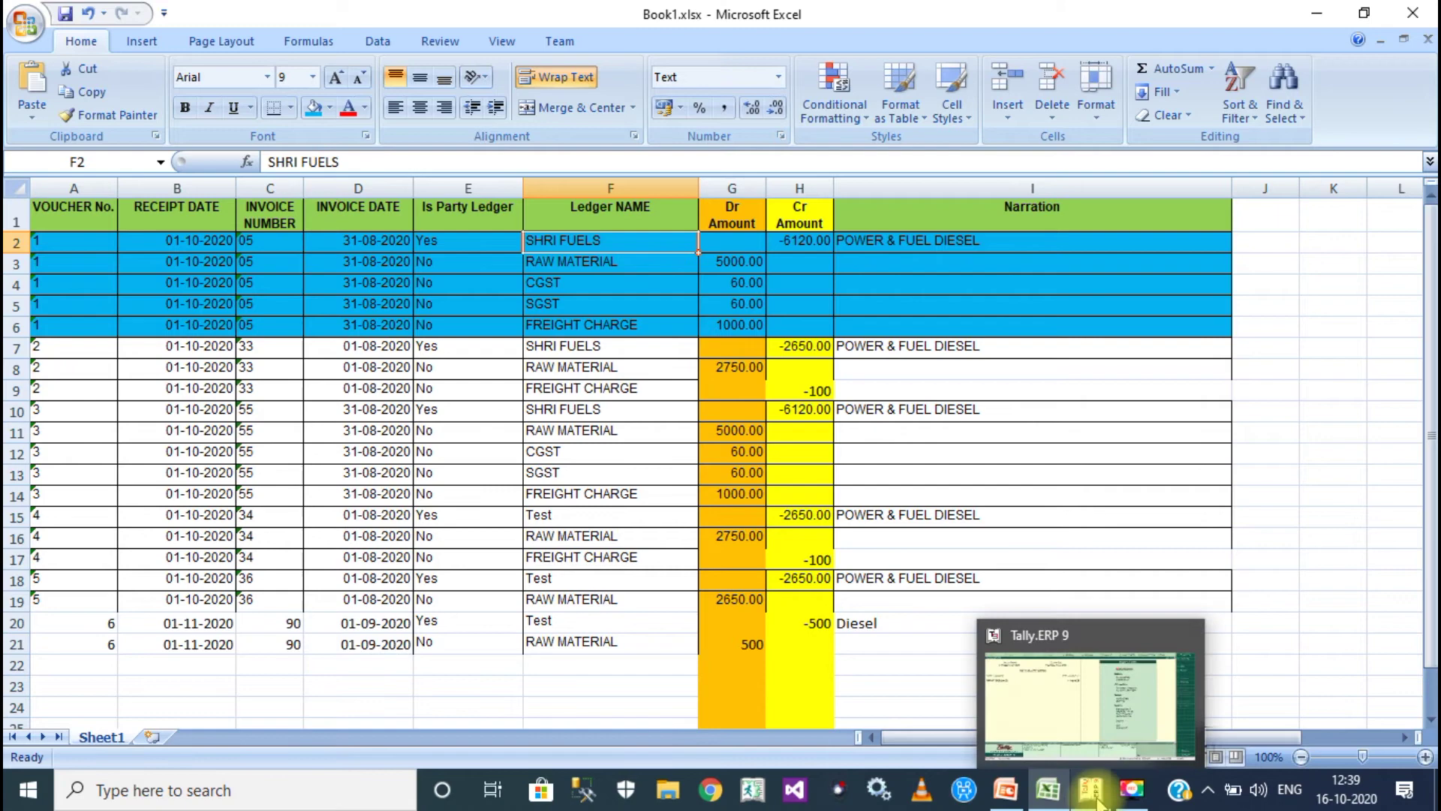
pyautogui.click(1091, 789)
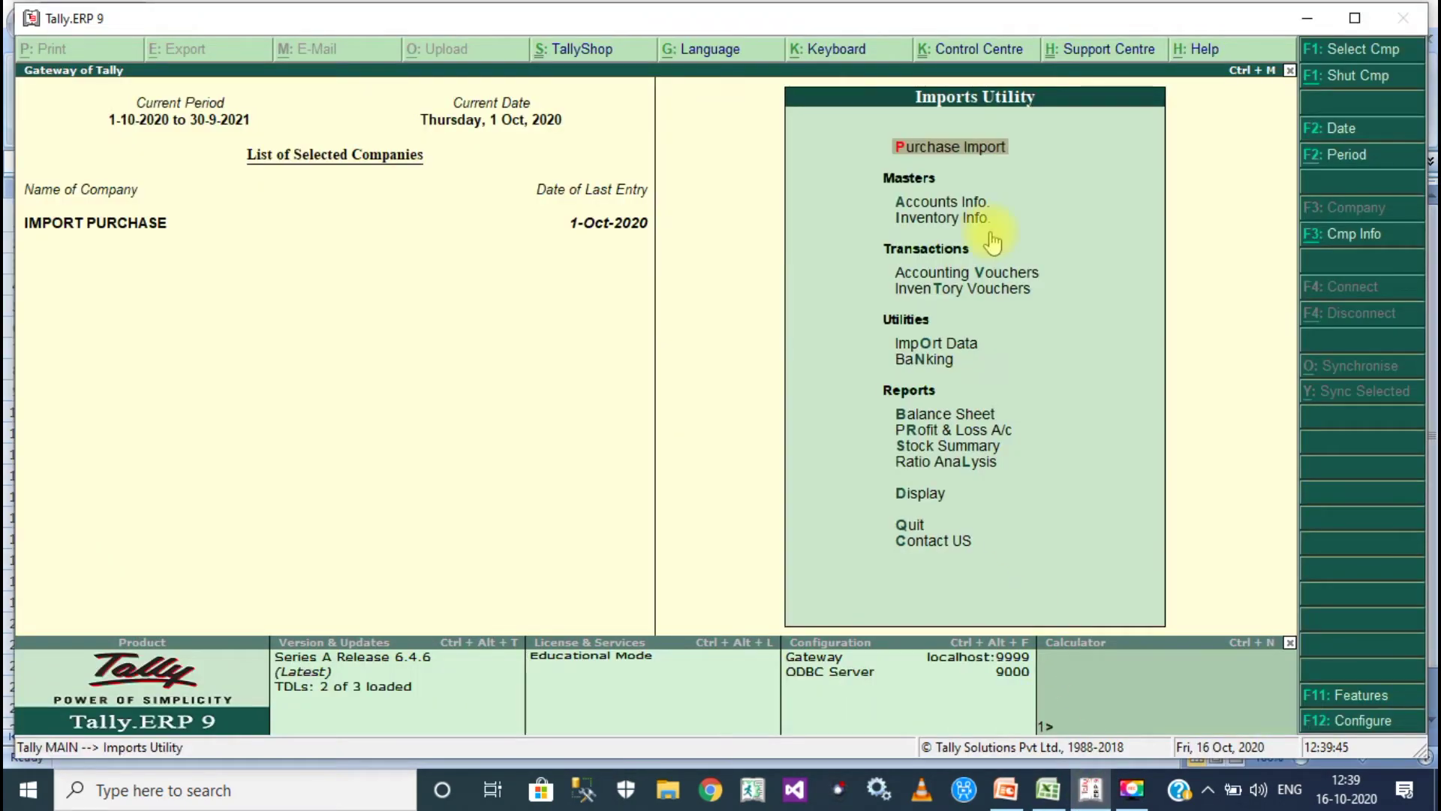
# Re-run Purchase Import and read the log reporting vouchers 1–5 as already existing.
pyautogui.press('Return')
pyautogui.press('Return')
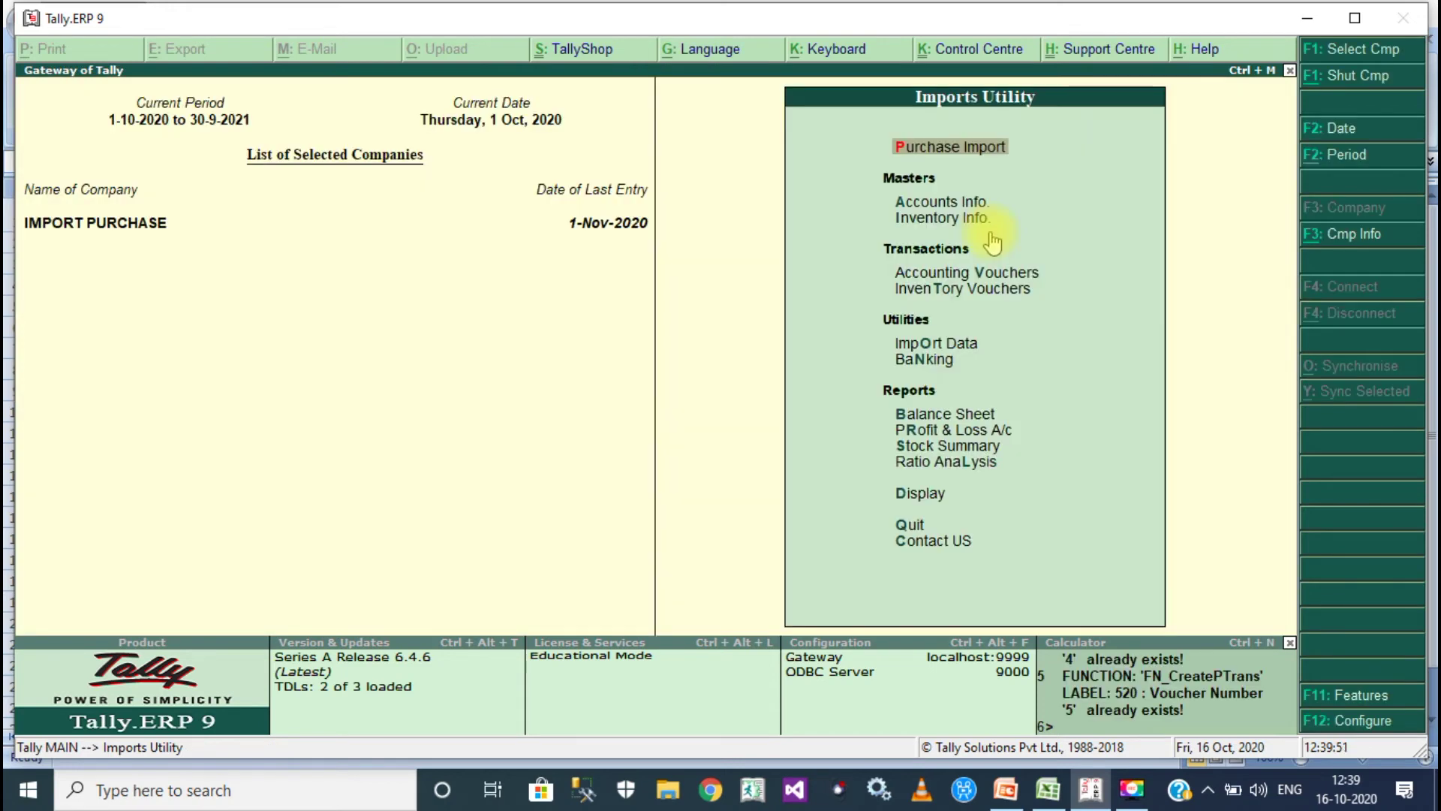
pyautogui.click(1087, 730)
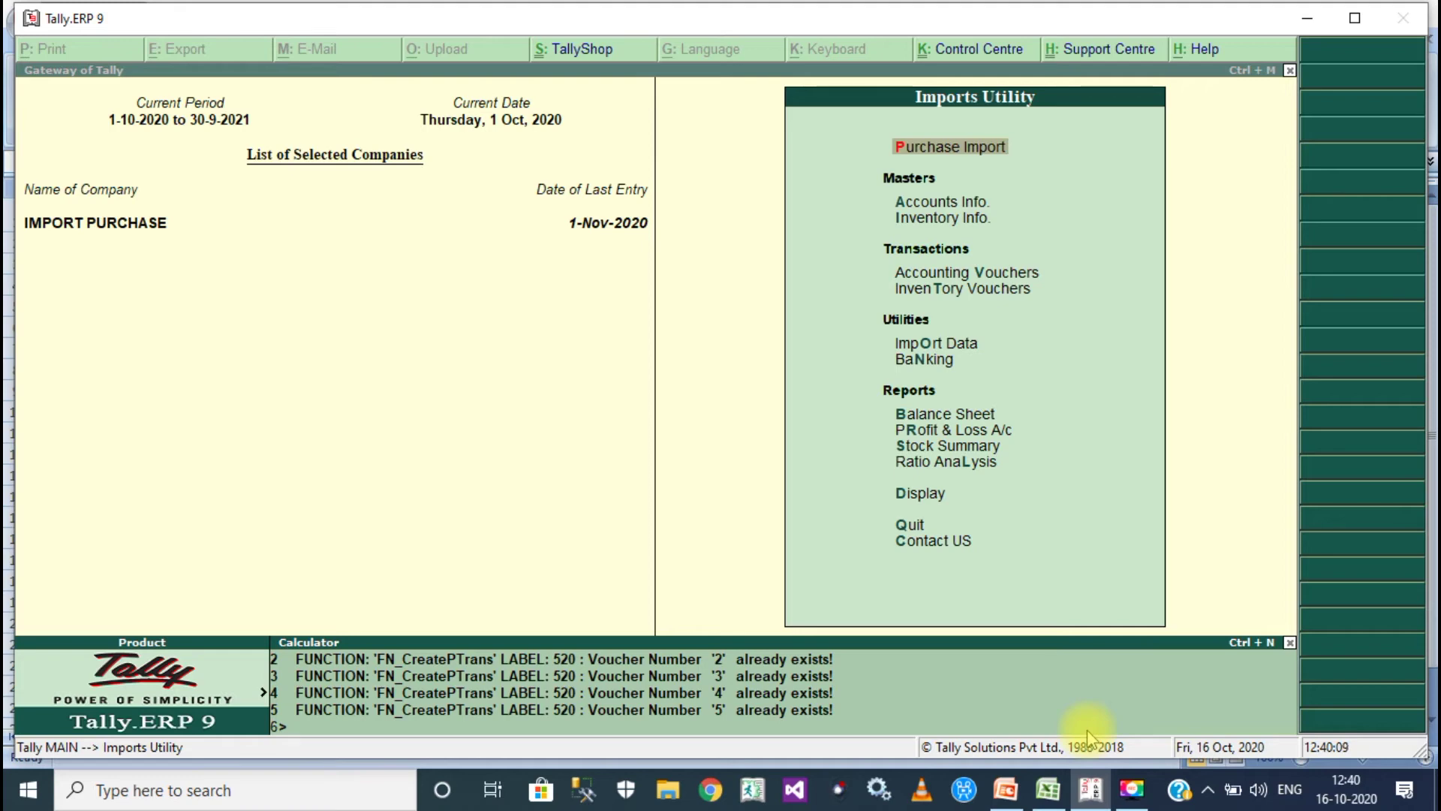
pyautogui.scroll(1, 1087, 729)
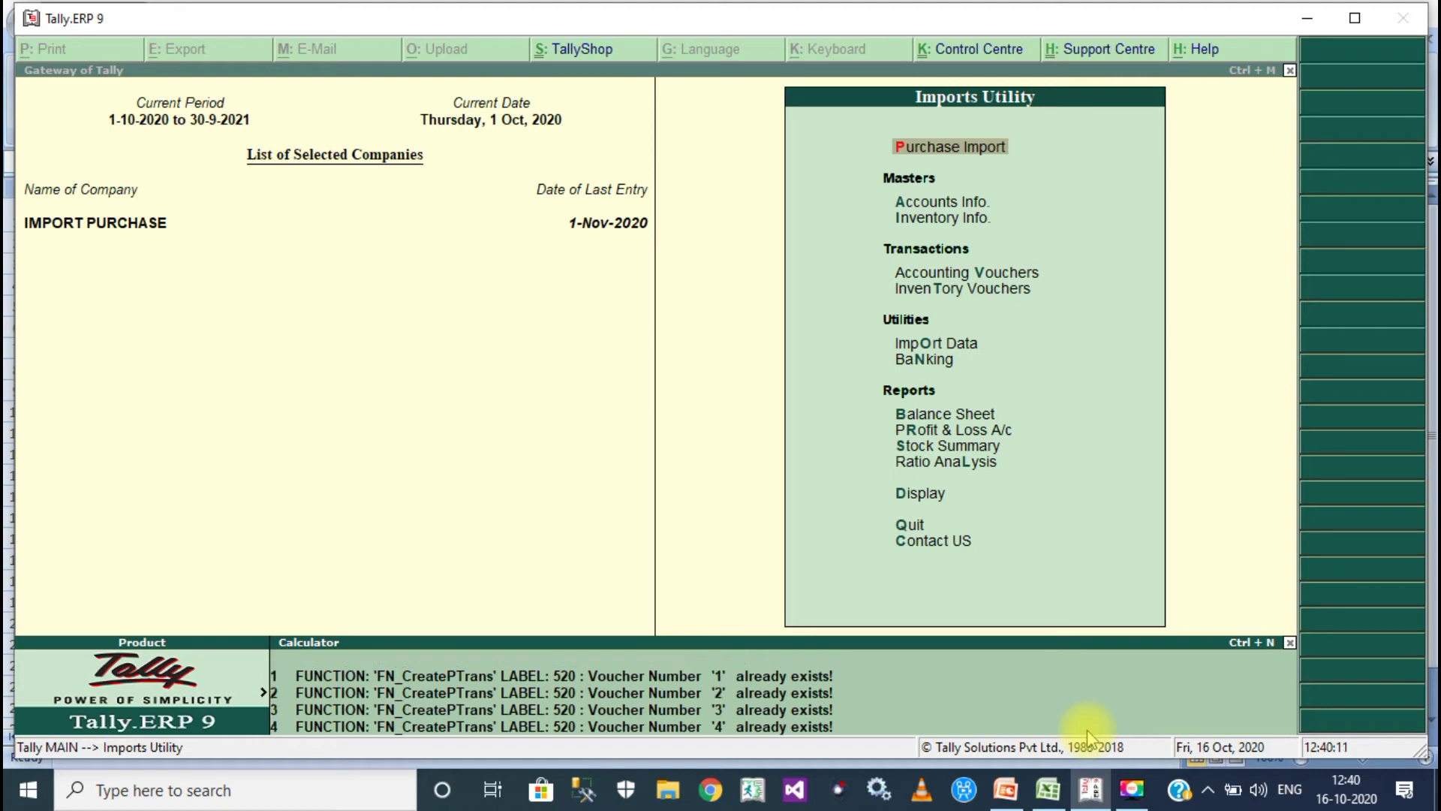
pyautogui.scroll(-1, 1086, 730)
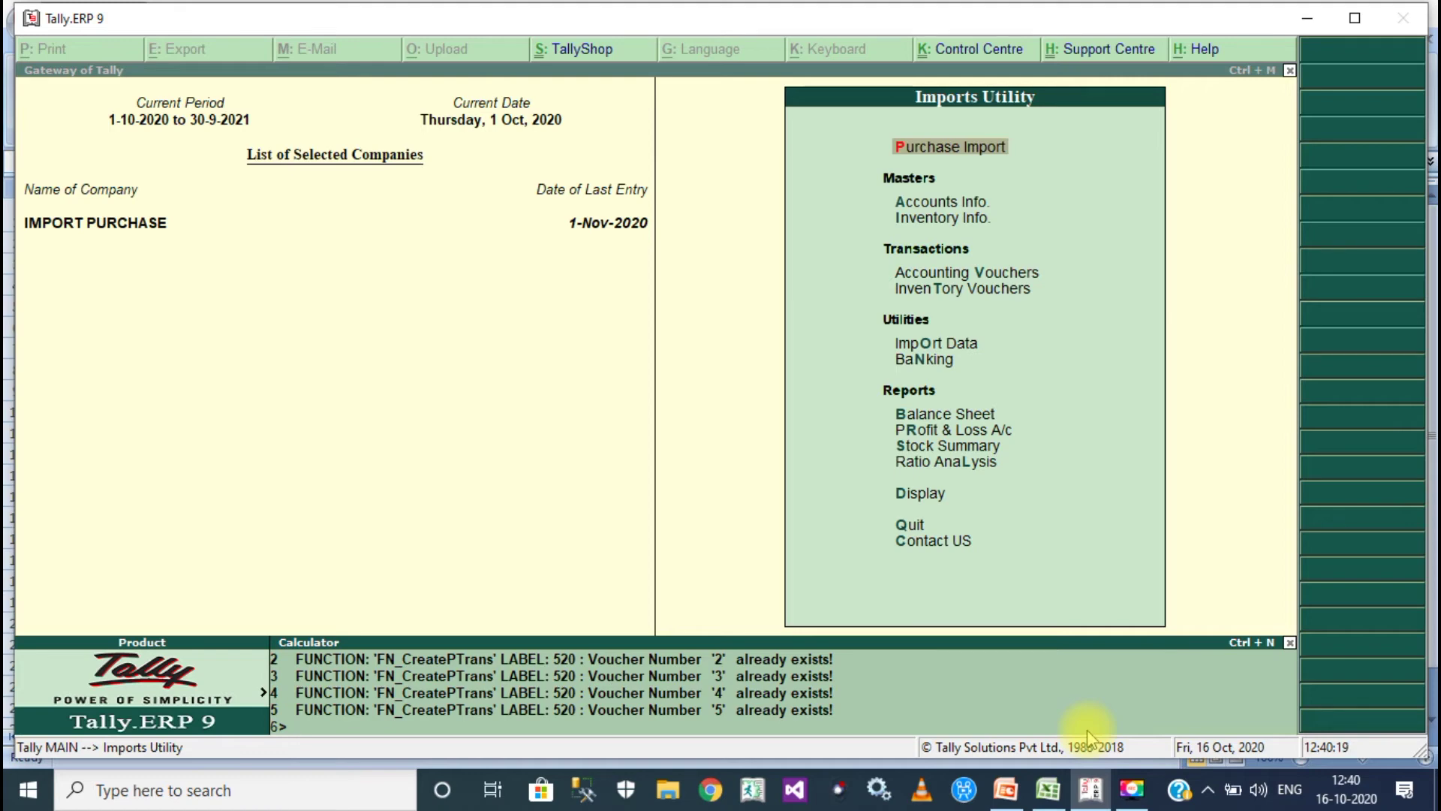
# Open the Day Book up to 1-Nov-2020 and review voucher 6: Test 500.00, RAW MATERIAL, Diesel.
pyautogui.press('d')
pyautogui.press('a')
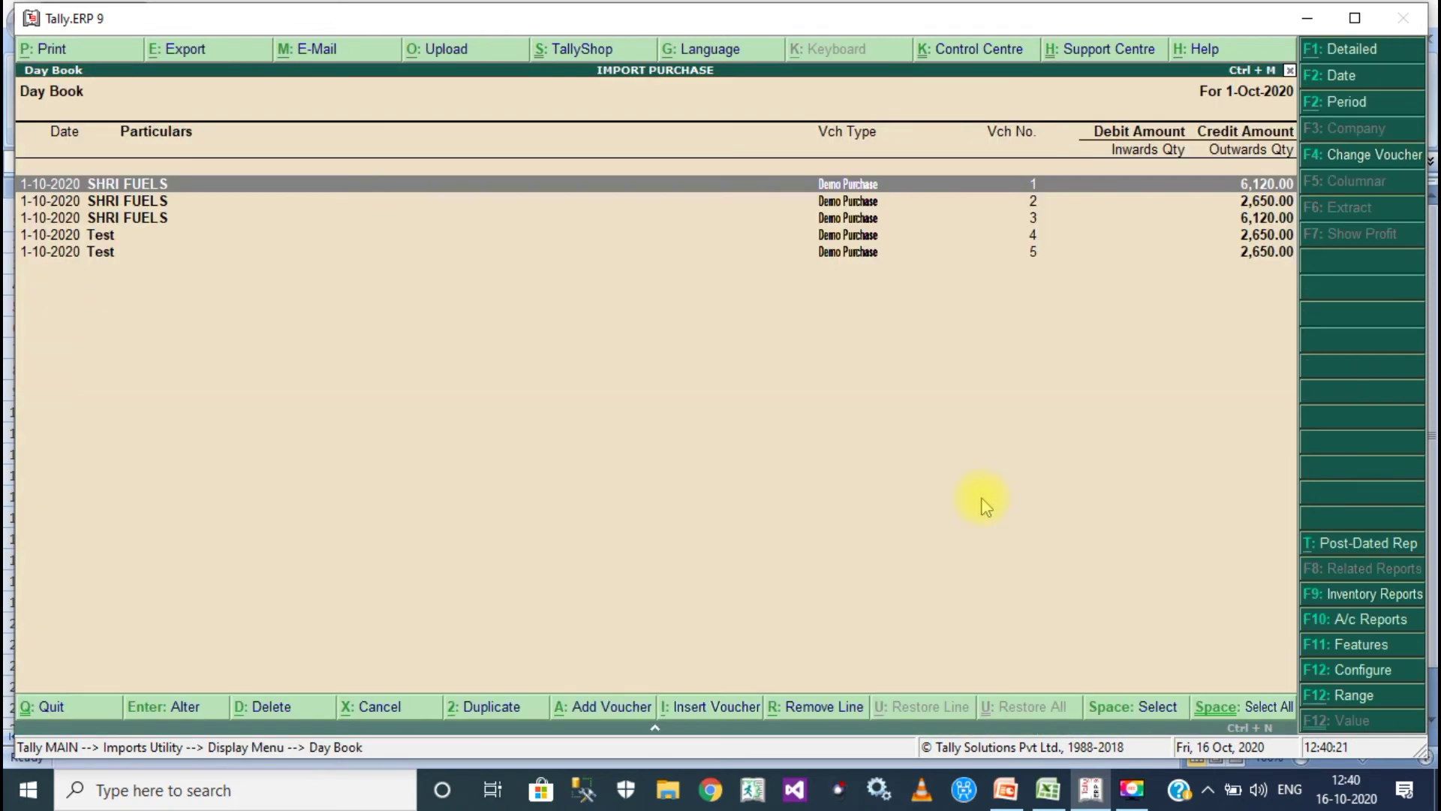
pyautogui.hotkey('alt', 'F2')
pyautogui.press('Return')
pyautogui.write('1-11')
pyautogui.press('Return')
pyautogui.press('Down')
pyautogui.press('Down')
pyautogui.press('Down')
pyautogui.press('Down')
pyautogui.press('Down')
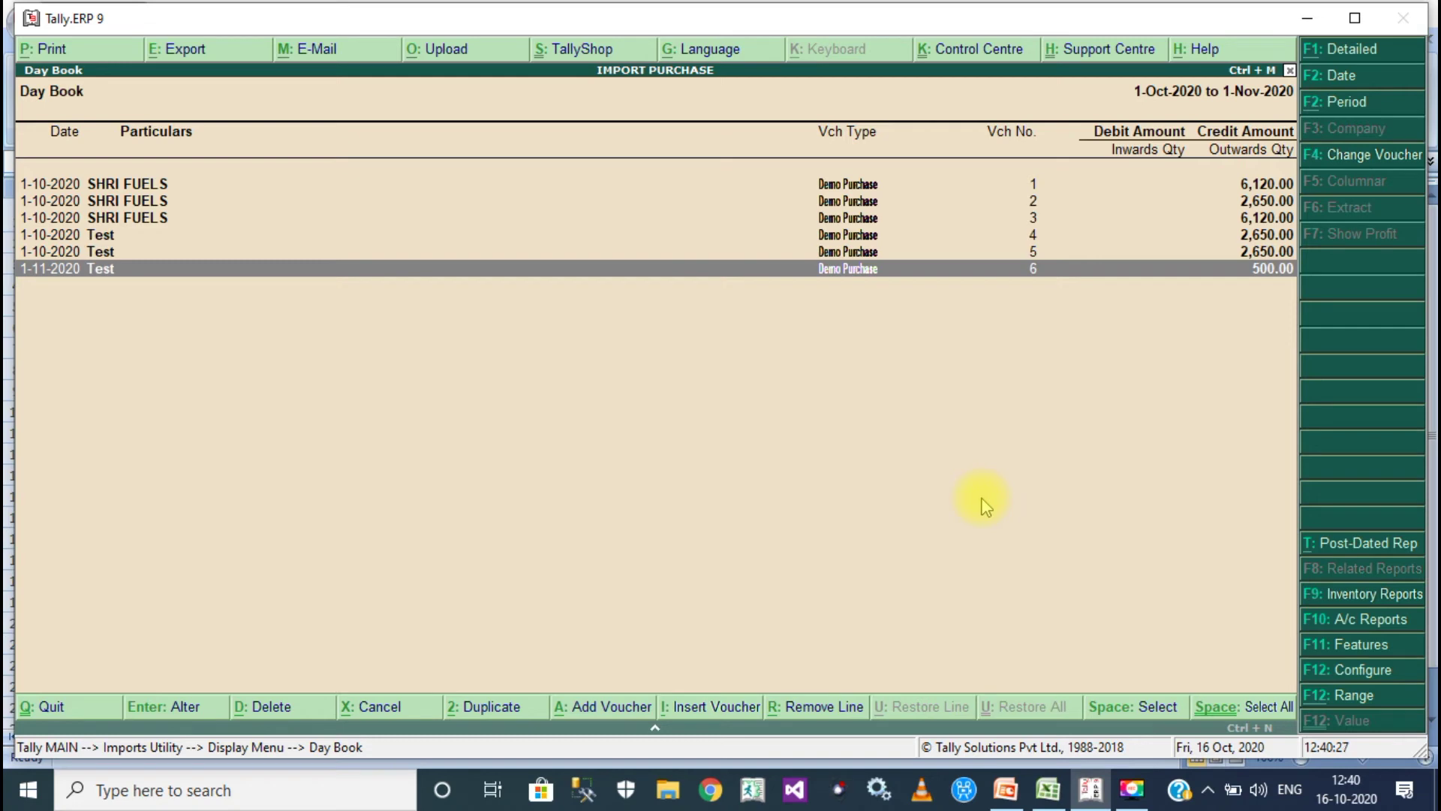
pyautogui.press('Return')
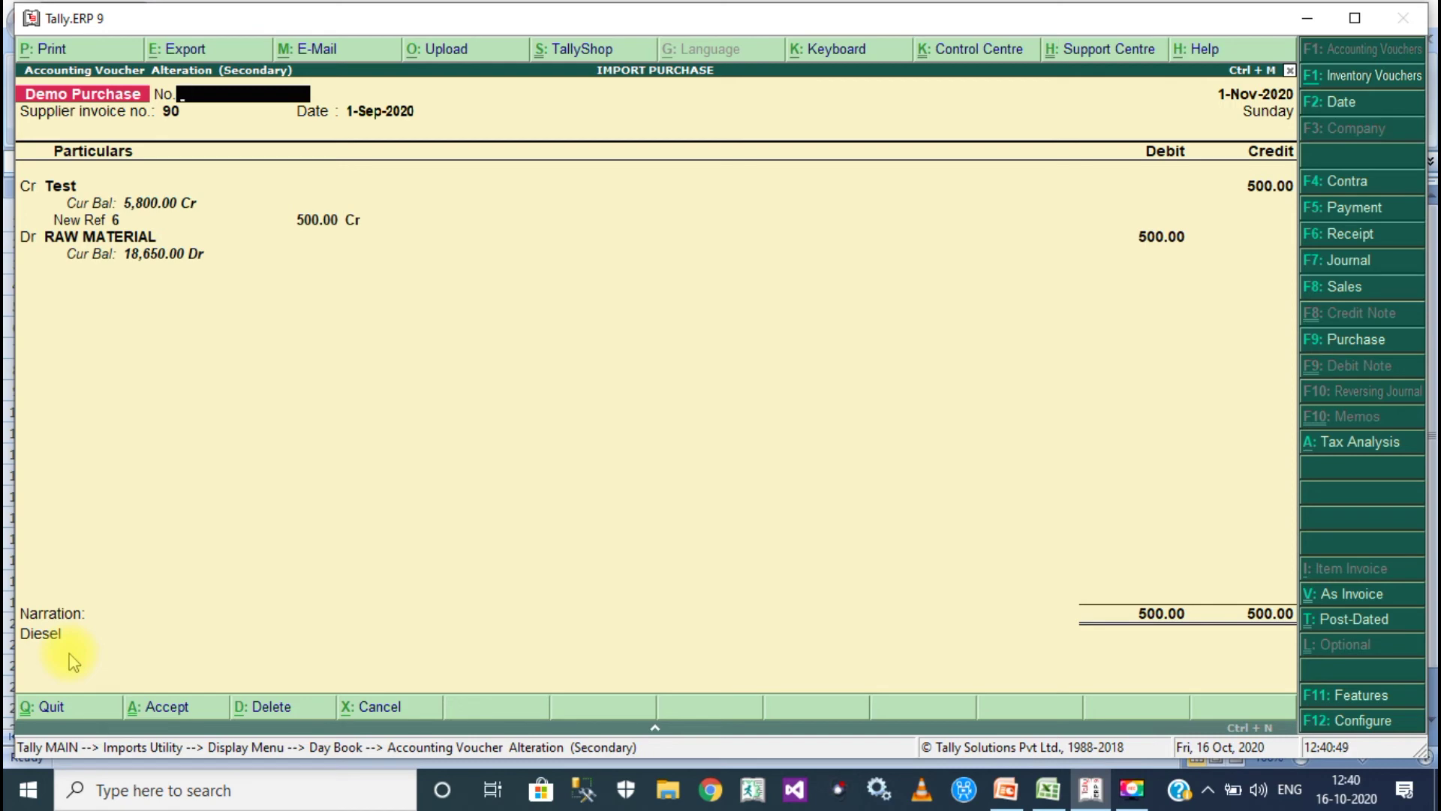
pyautogui.press('Escape')
pyautogui.press('Escape')
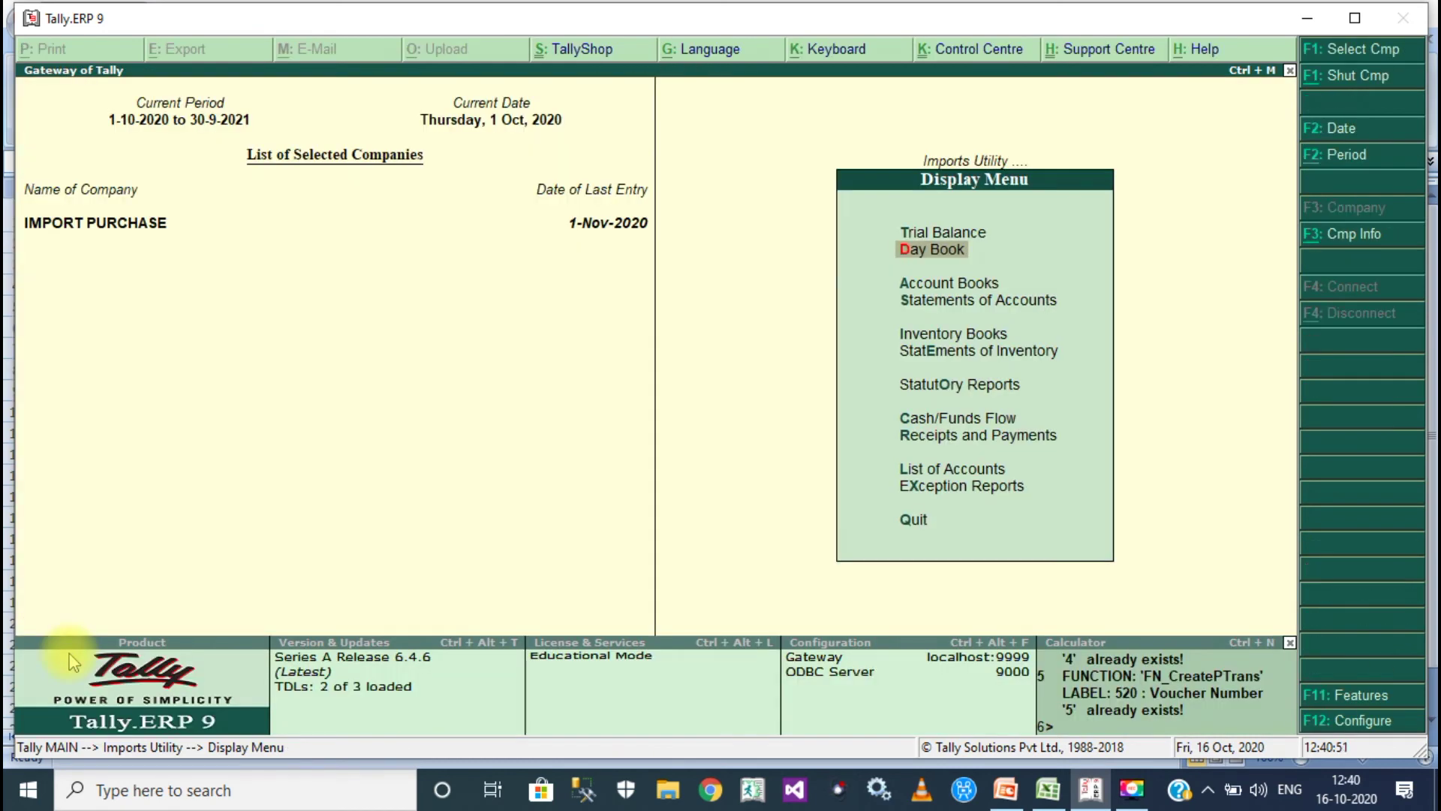
pyautogui.press('Escape')
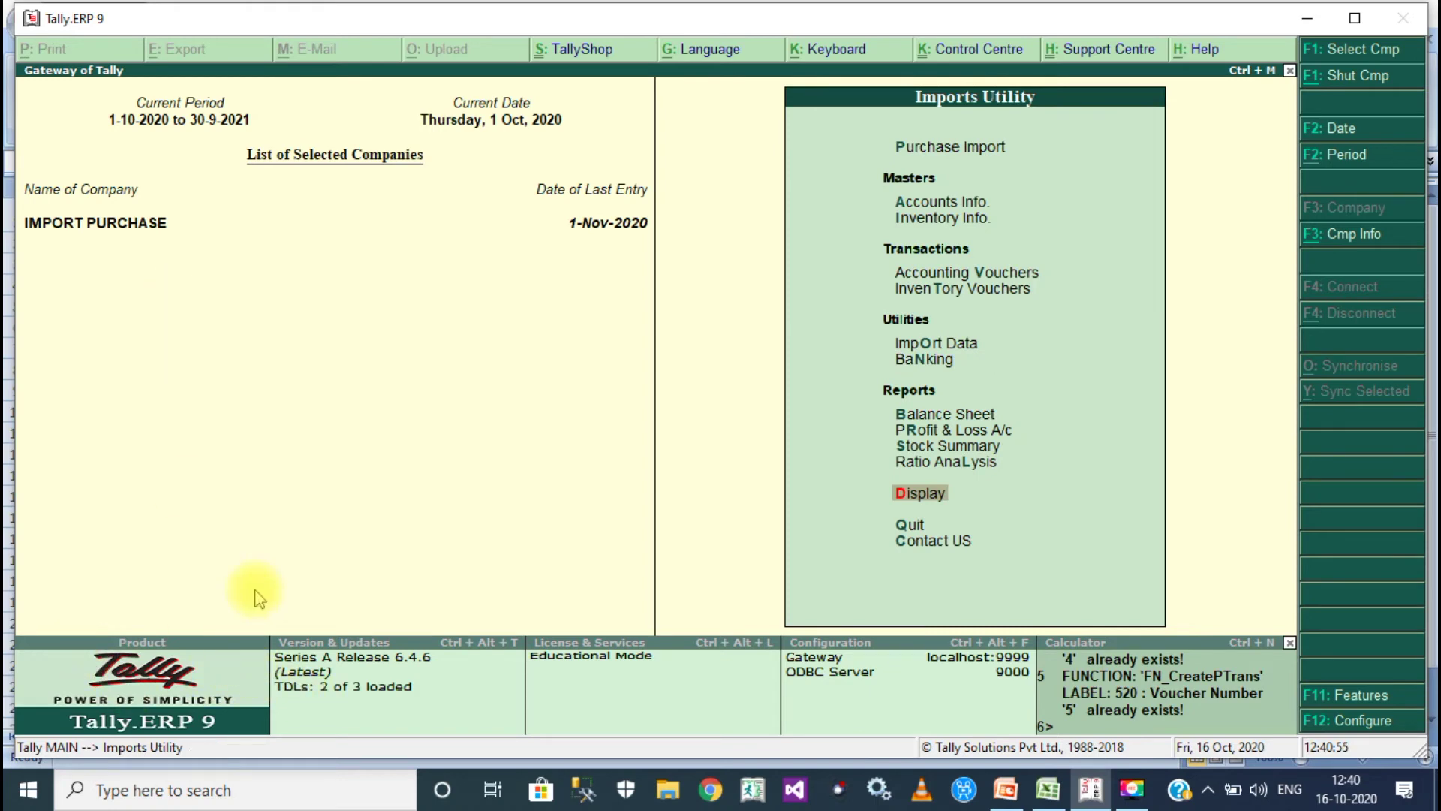
# Fill Excel row 22 with voucher 7, dates 01-11-2020/01-09-2020, invoice 91, and the new party ledger credited -600.
pyautogui.click(1045, 789)
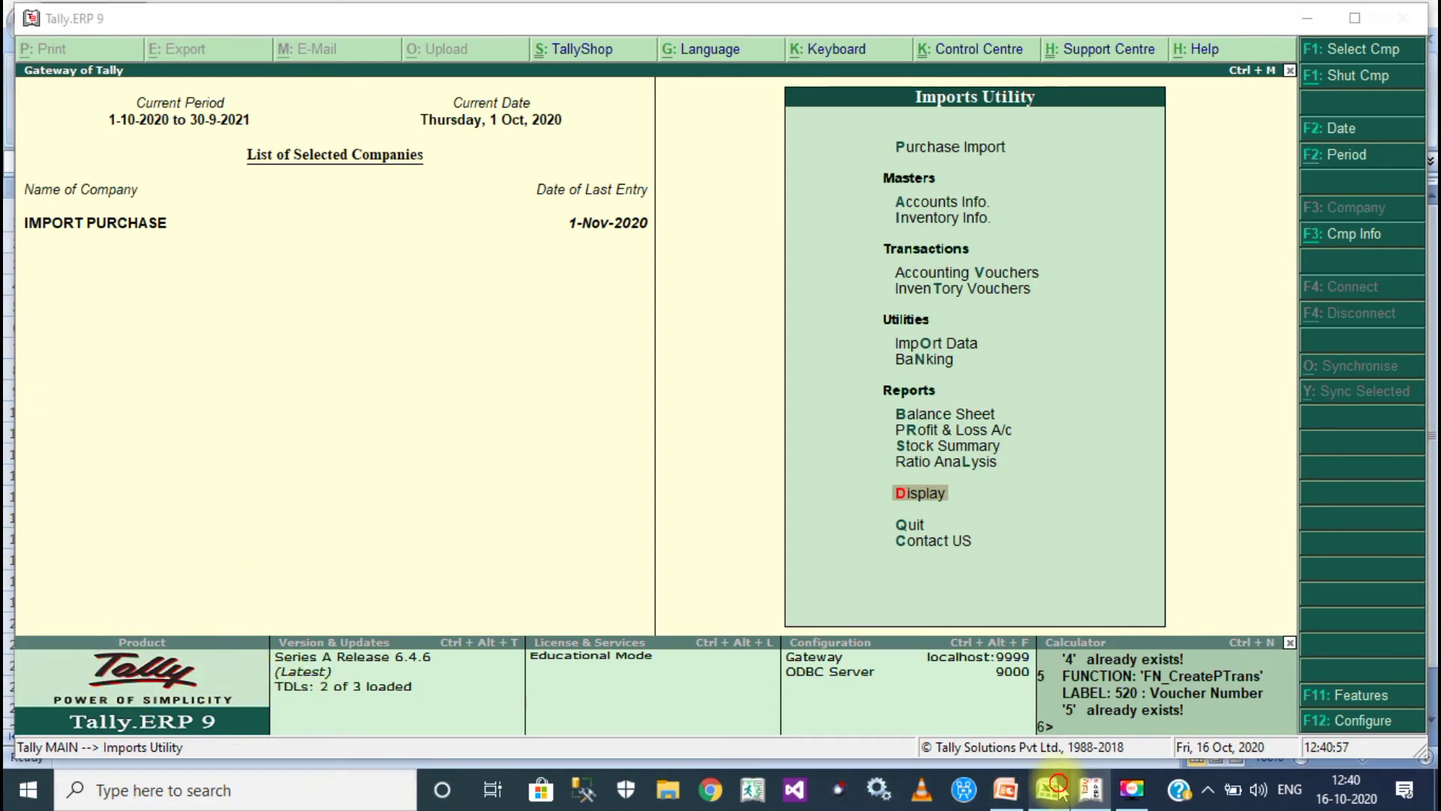
pyautogui.click(88, 666)
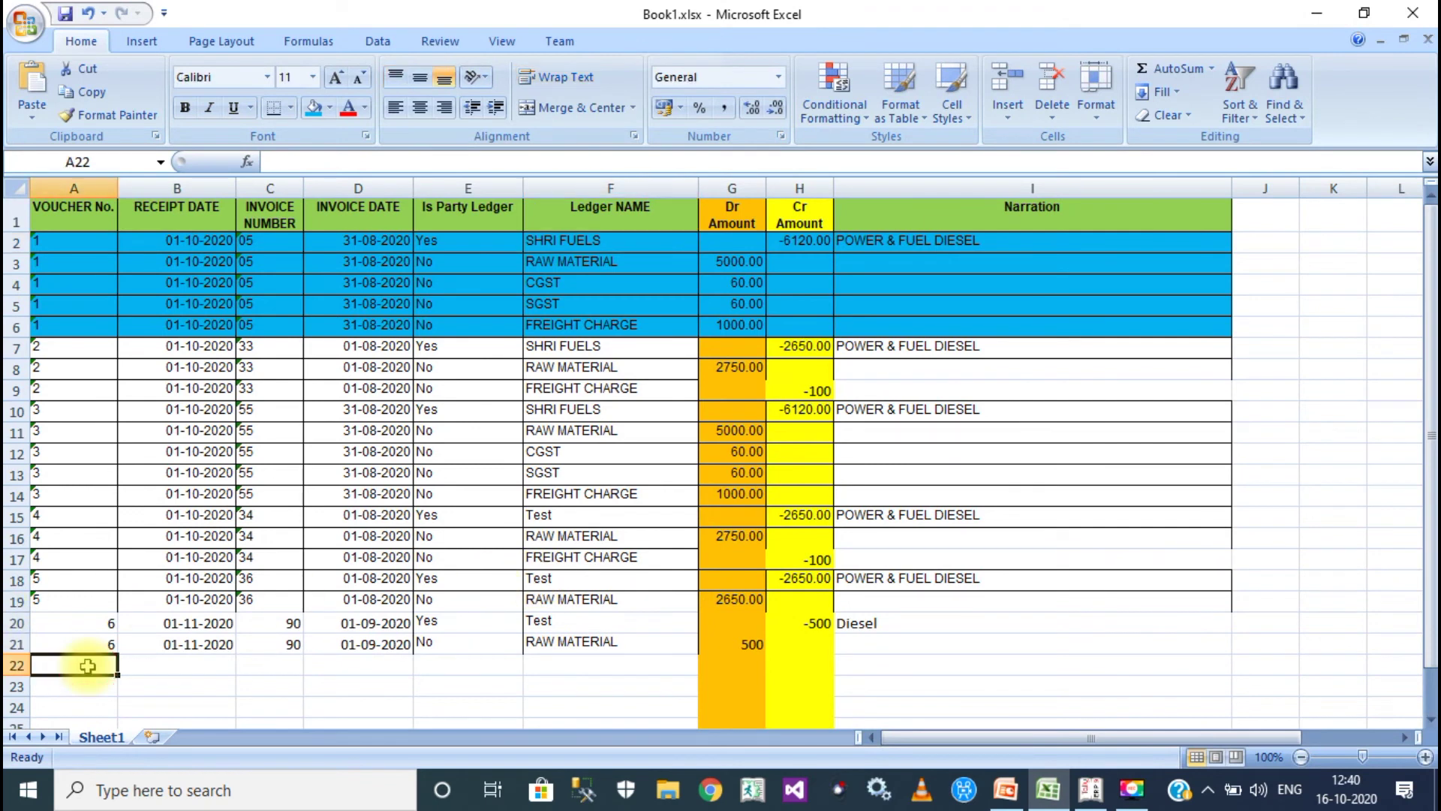
pyautogui.write('7')
pyautogui.press('Tab')
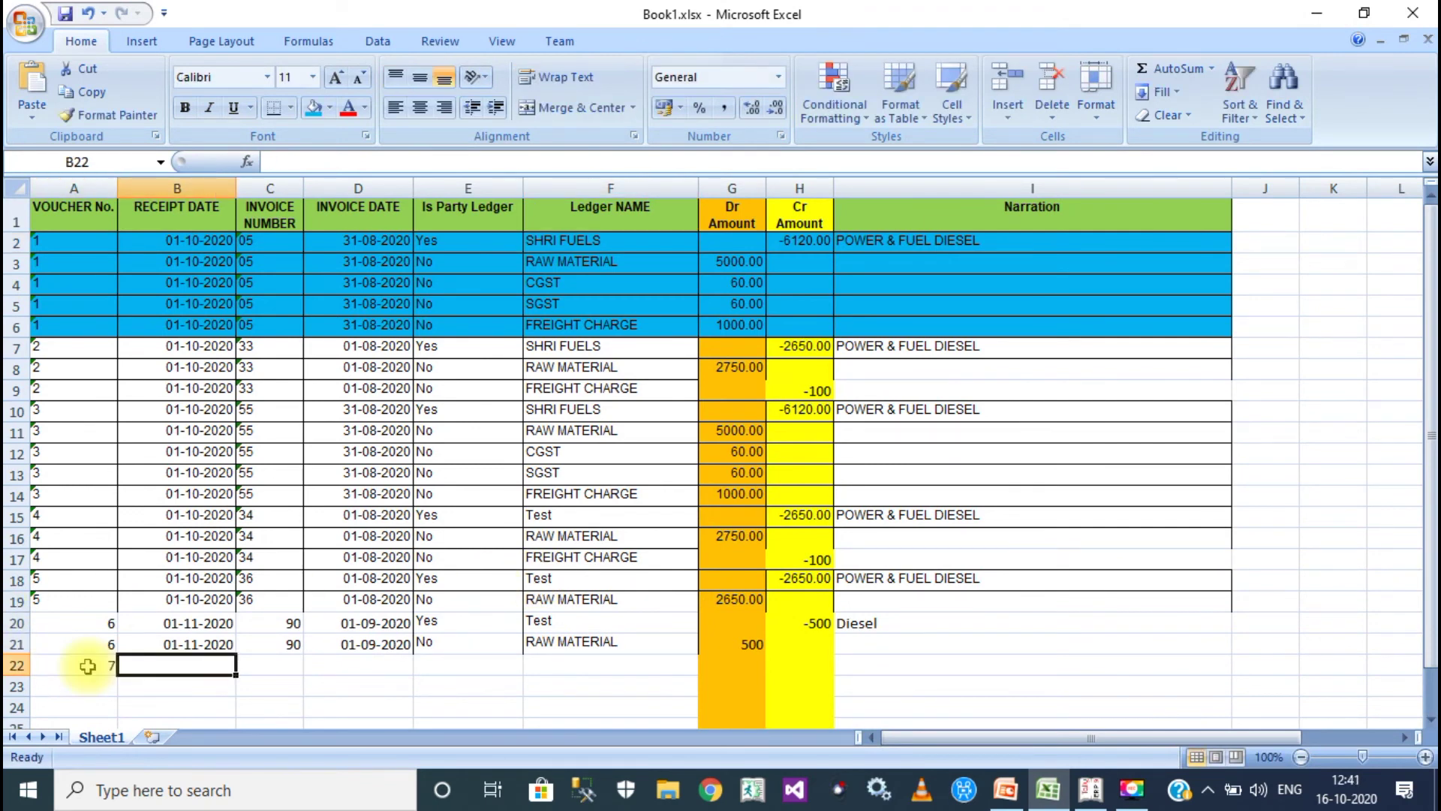
pyautogui.write('01-11-2020')
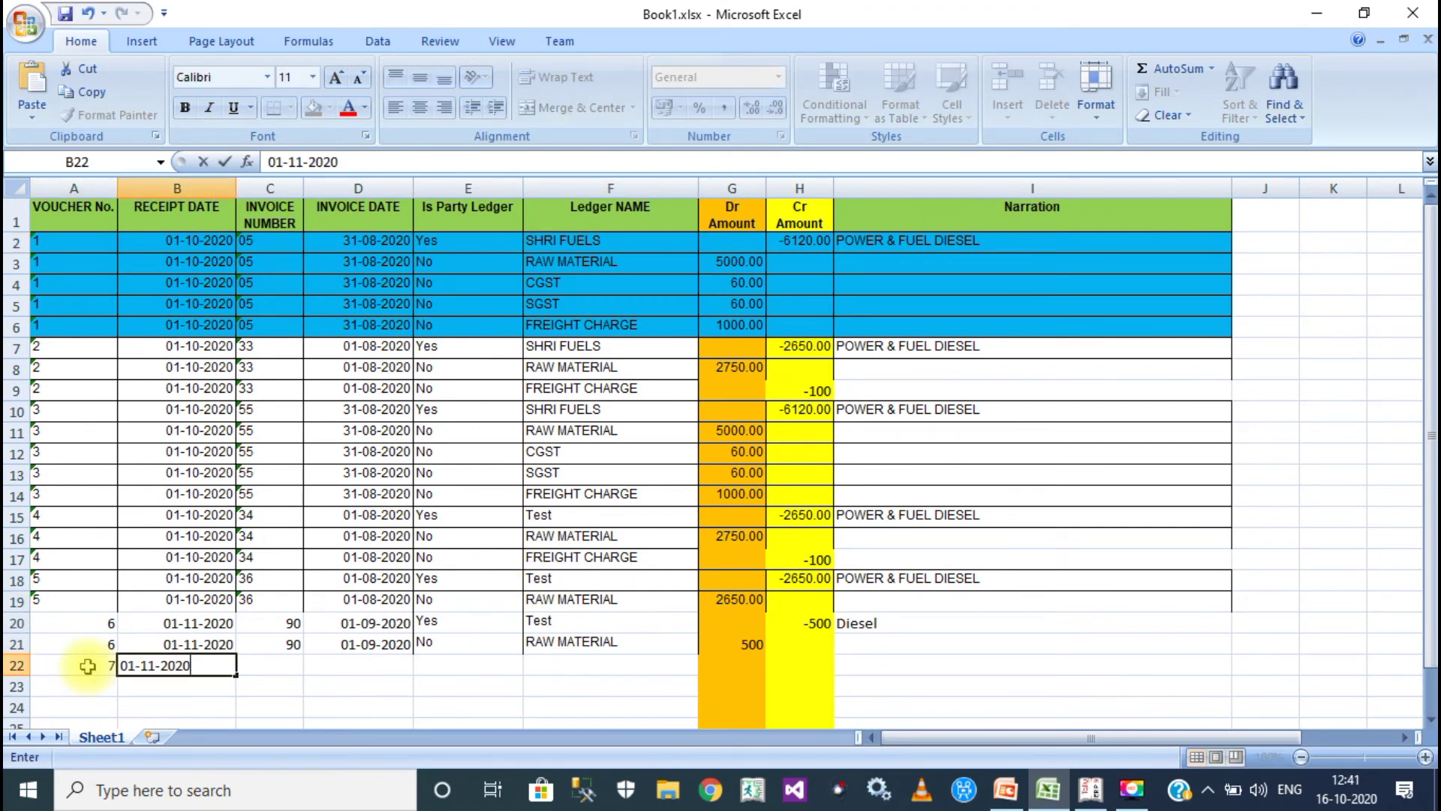
pyautogui.press('Tab')
pyautogui.write('91')
pyautogui.press('Tab')
pyautogui.write('01-09-2020')
pyautogui.press('Tab')
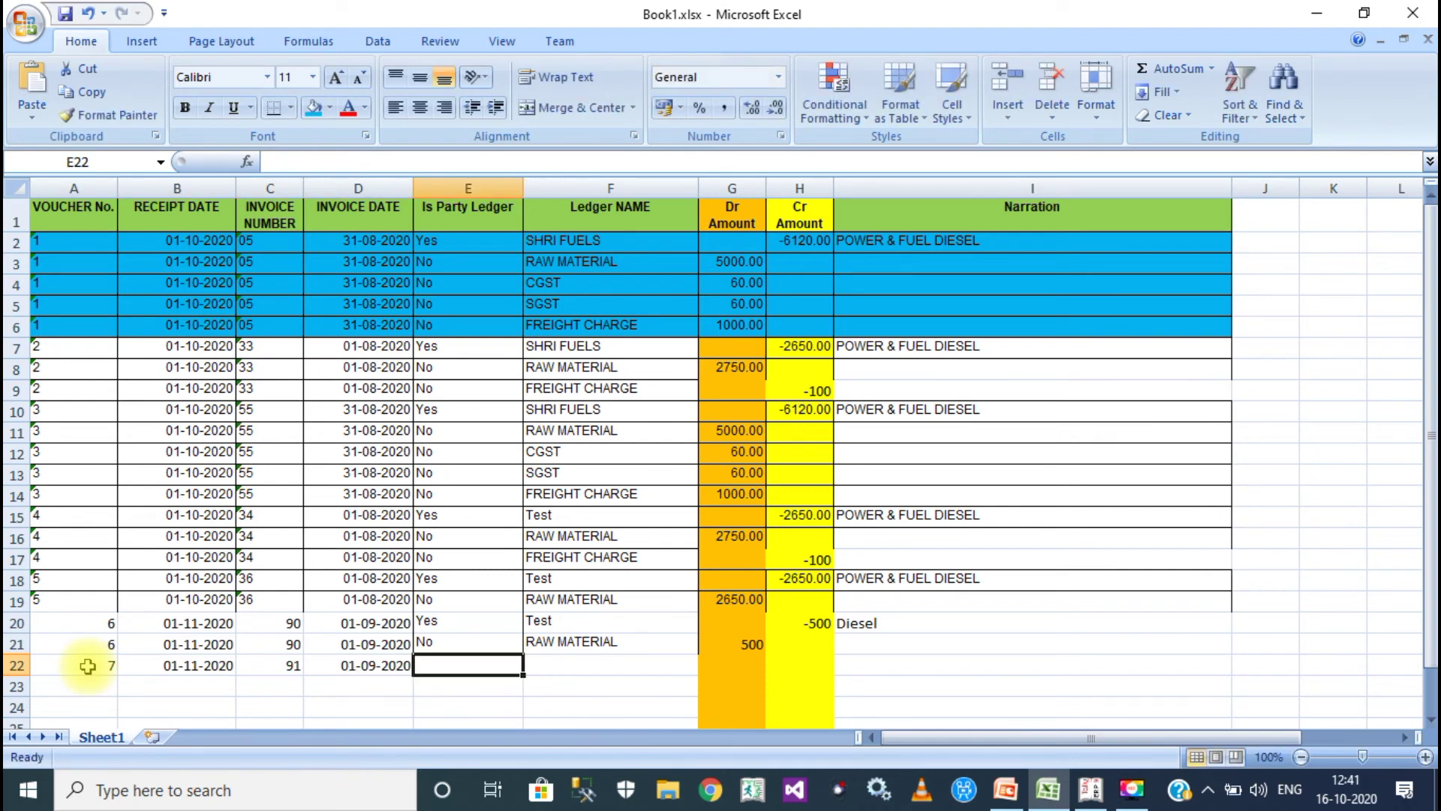
pyautogui.write('Yes')
pyautogui.press('Tab')
pyautogui.write('Sam')
pyautogui.press('Tab')
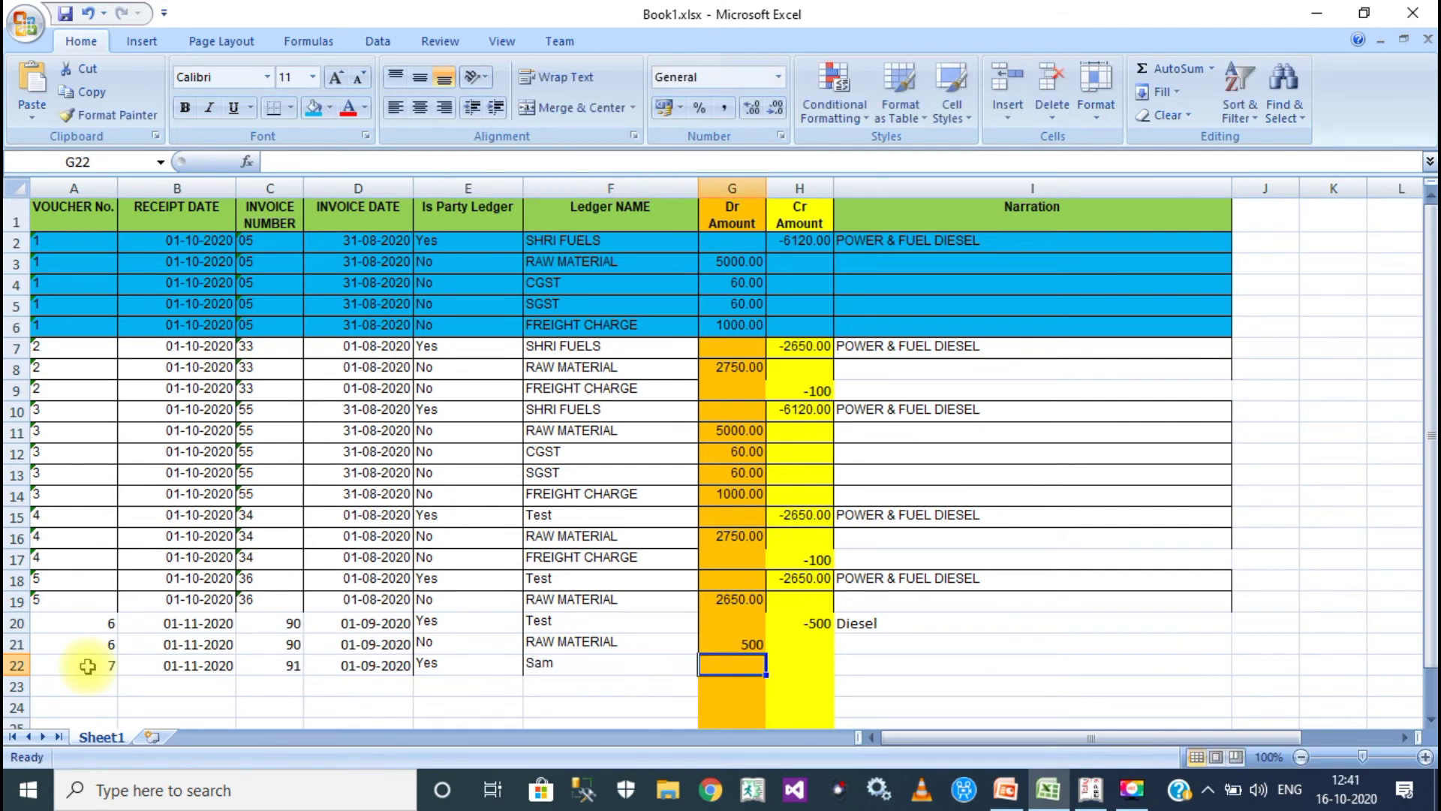
pyautogui.press('Tab')
pyautogui.write('-600')
pyautogui.press('Return')
# Fill row 23 with voucher 7, same dates, invoice 91, flag N, RAW MATERIAL debited 600.
pyautogui.press('Left')
pyautogui.press('Left')
pyautogui.press('Left')
pyautogui.press('Left')
pyautogui.press('Left')
pyautogui.press('Left')
pyautogui.press('Left')
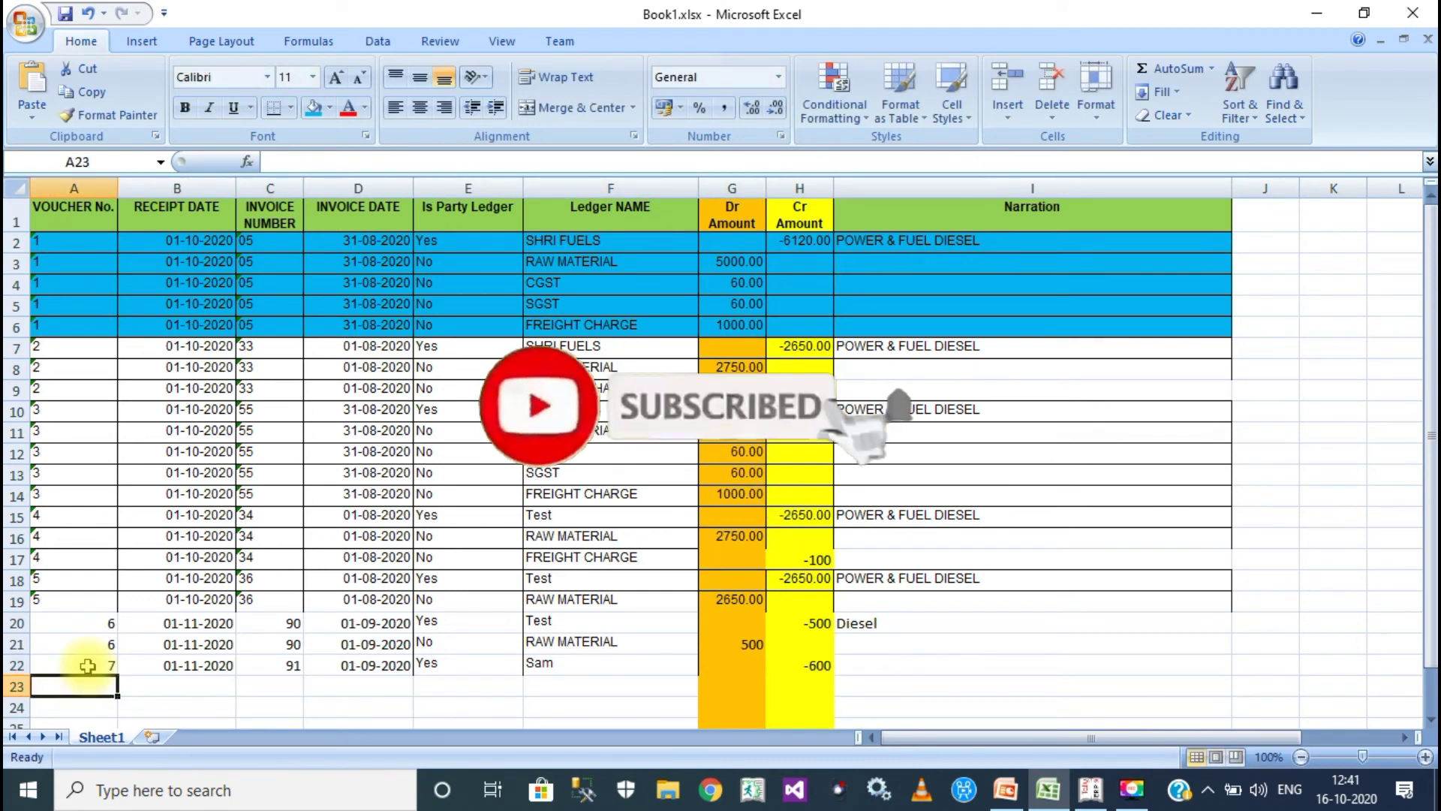
pyautogui.write('7')
pyautogui.press('Tab')
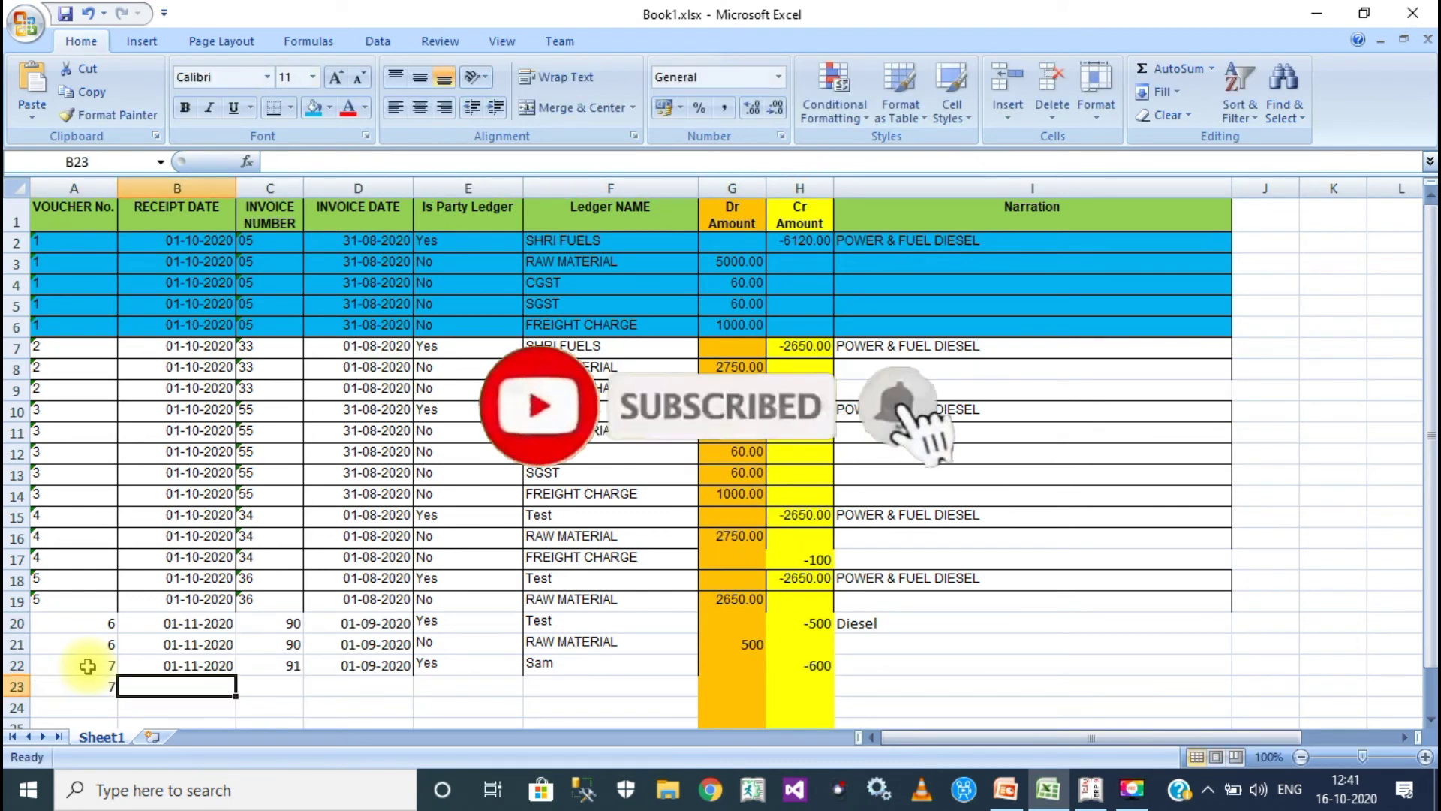
pyautogui.write('01-11-2020')
pyautogui.press('Tab')
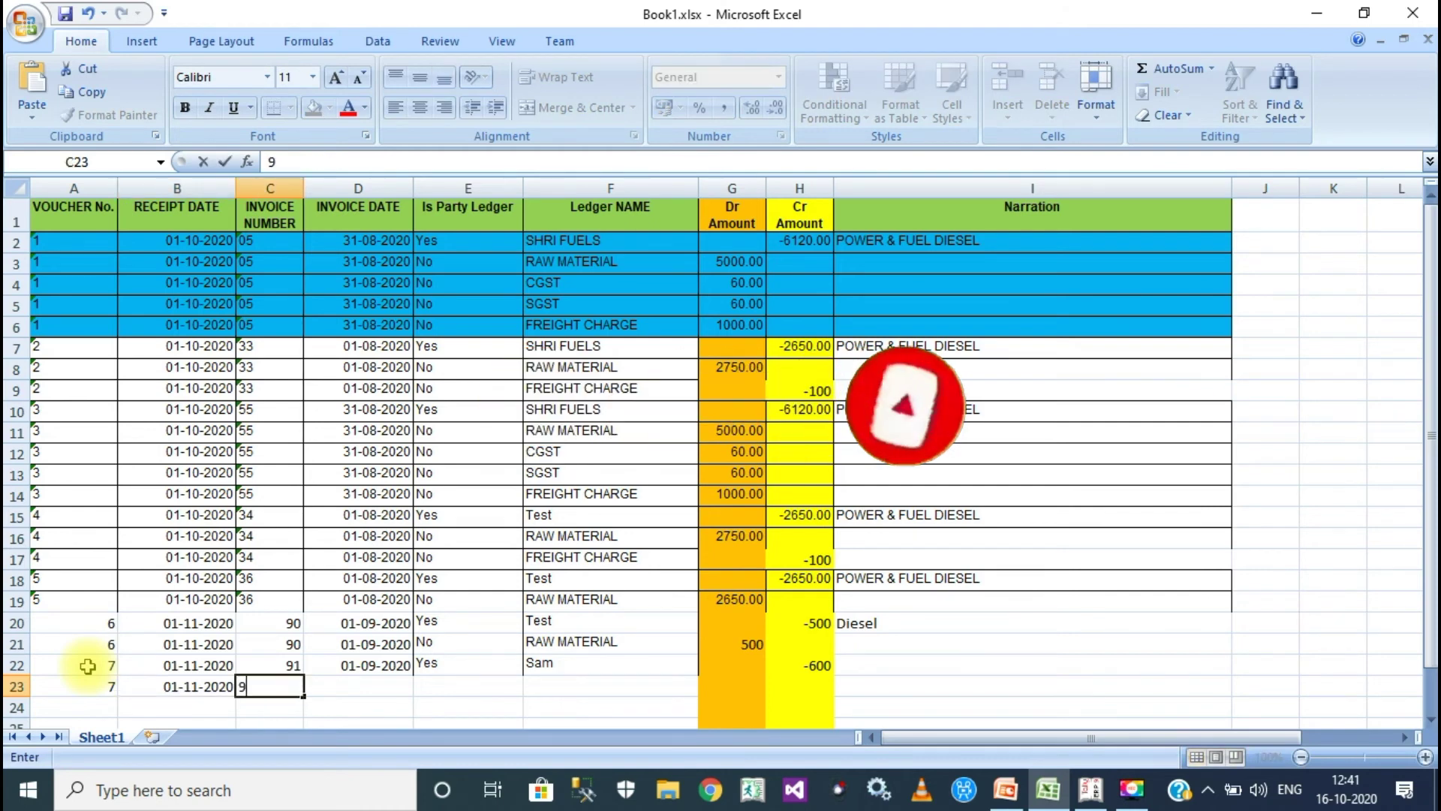
pyautogui.write('91')
pyautogui.press('Tab')
pyautogui.write('01-09-2020')
pyautogui.press('Tab')
pyautogui.write('Ni')
pyautogui.press('Tab')
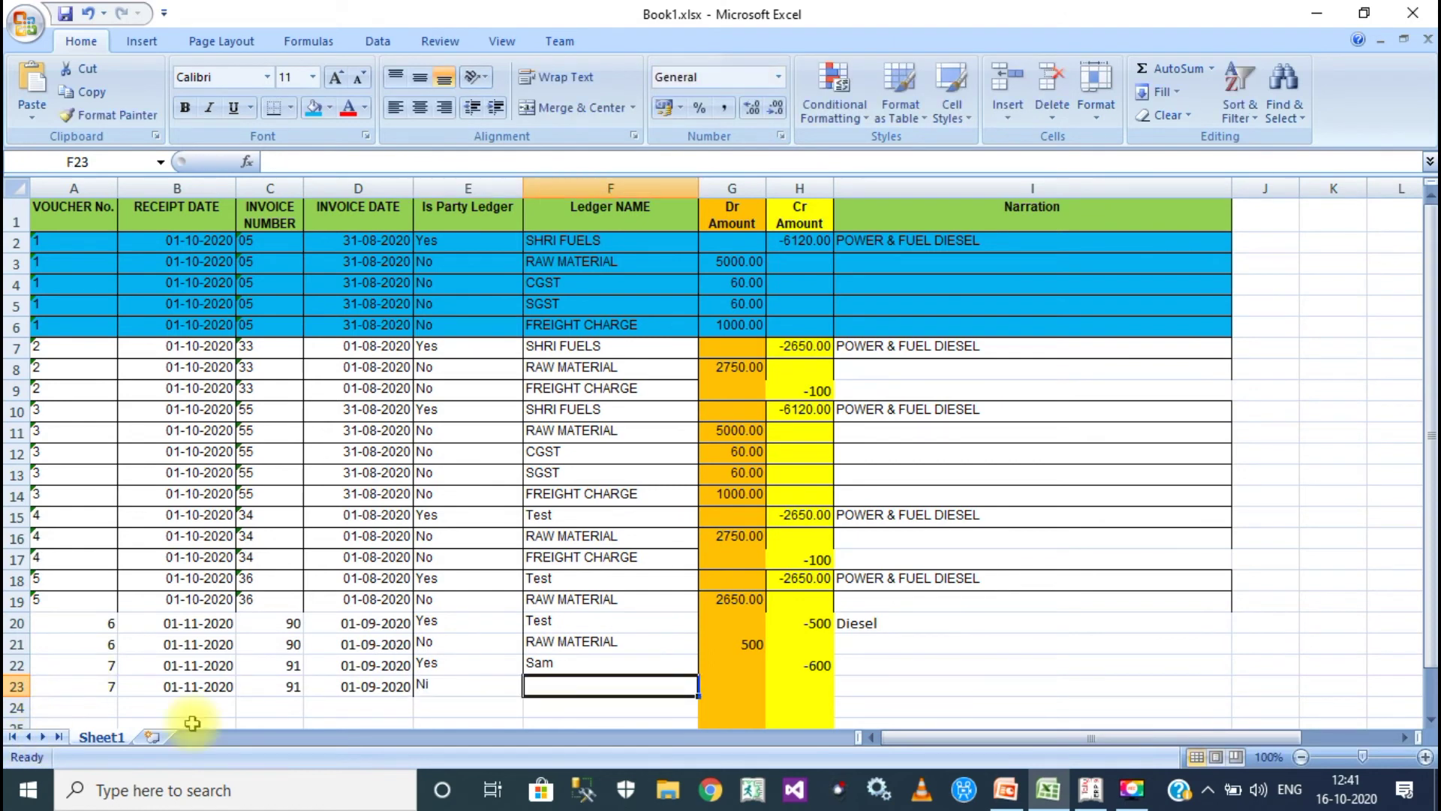
pyautogui.click(428, 684)
pyautogui.write('N')
pyautogui.press('Tab')
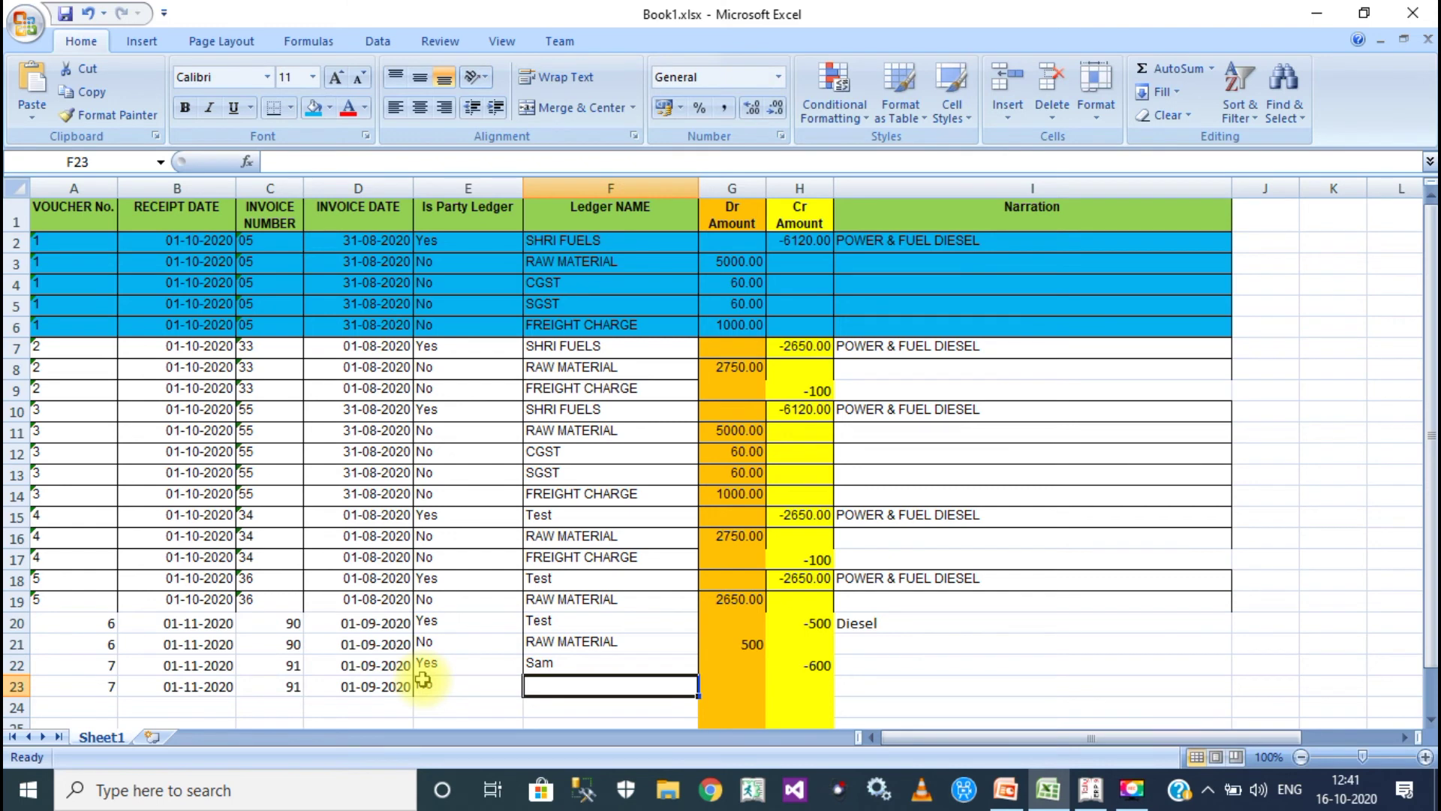
pyautogui.write('Ra')
pyautogui.press('Tab')
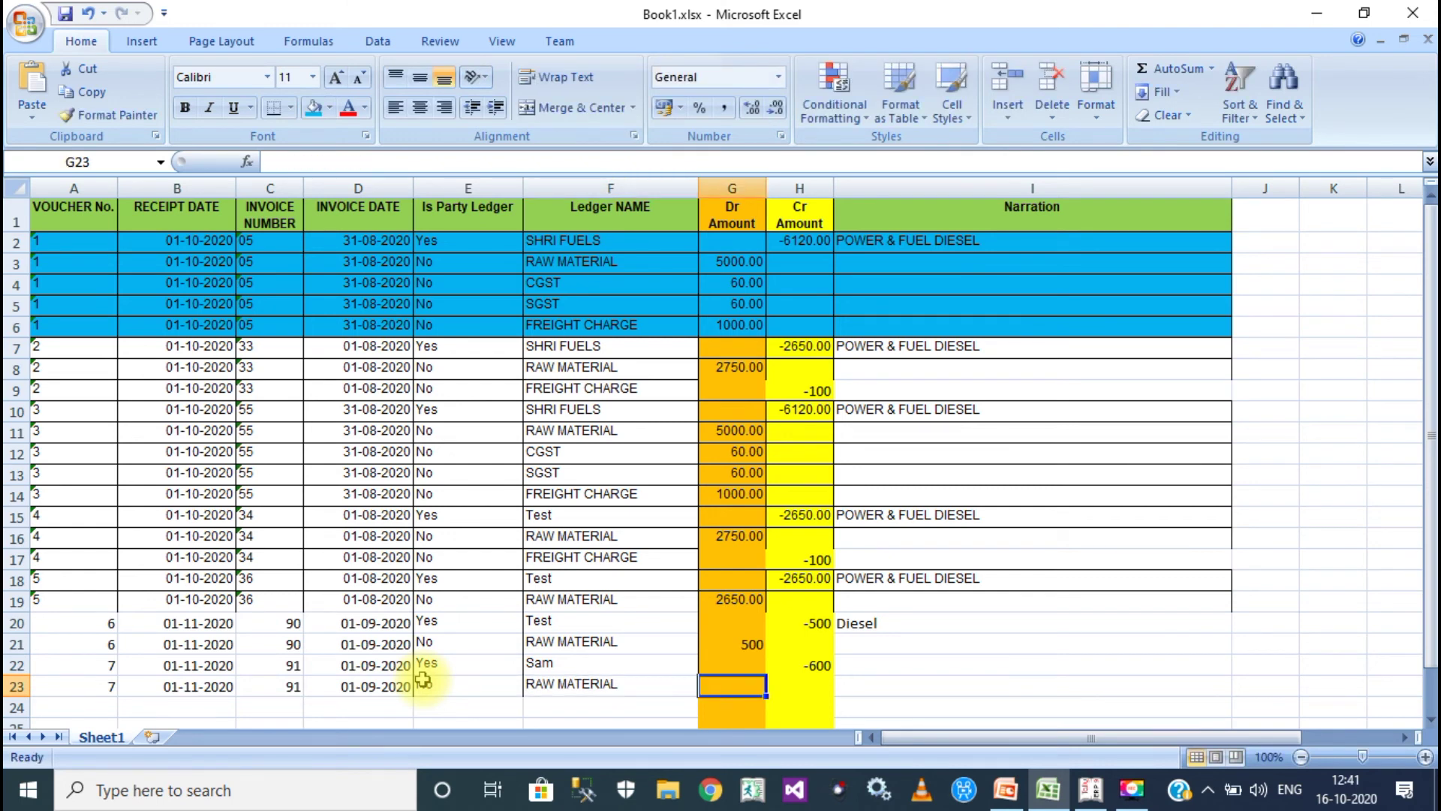
pyautogui.write('50')
pyautogui.press('BackSpace')
pyautogui.press('BackSpace')
pyautogui.write('600')
pyautogui.hotkey('ctrl', 'Return')
# Return to Tally and stay in the Imports Utility without quitting.
pyautogui.click(1094, 802)
pyautogui.press('Escape')
pyautogui.press('n')
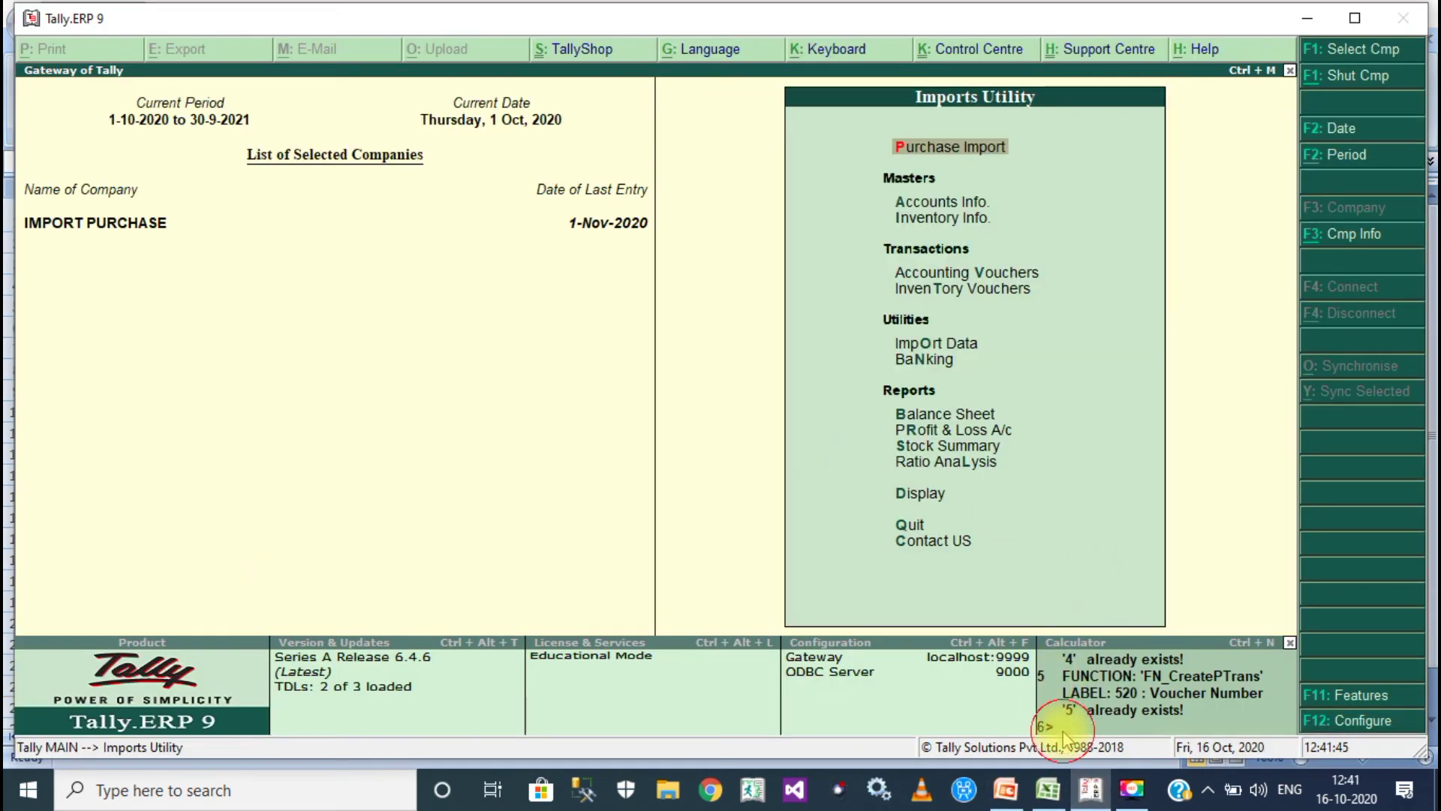
pyautogui.click(1062, 731)
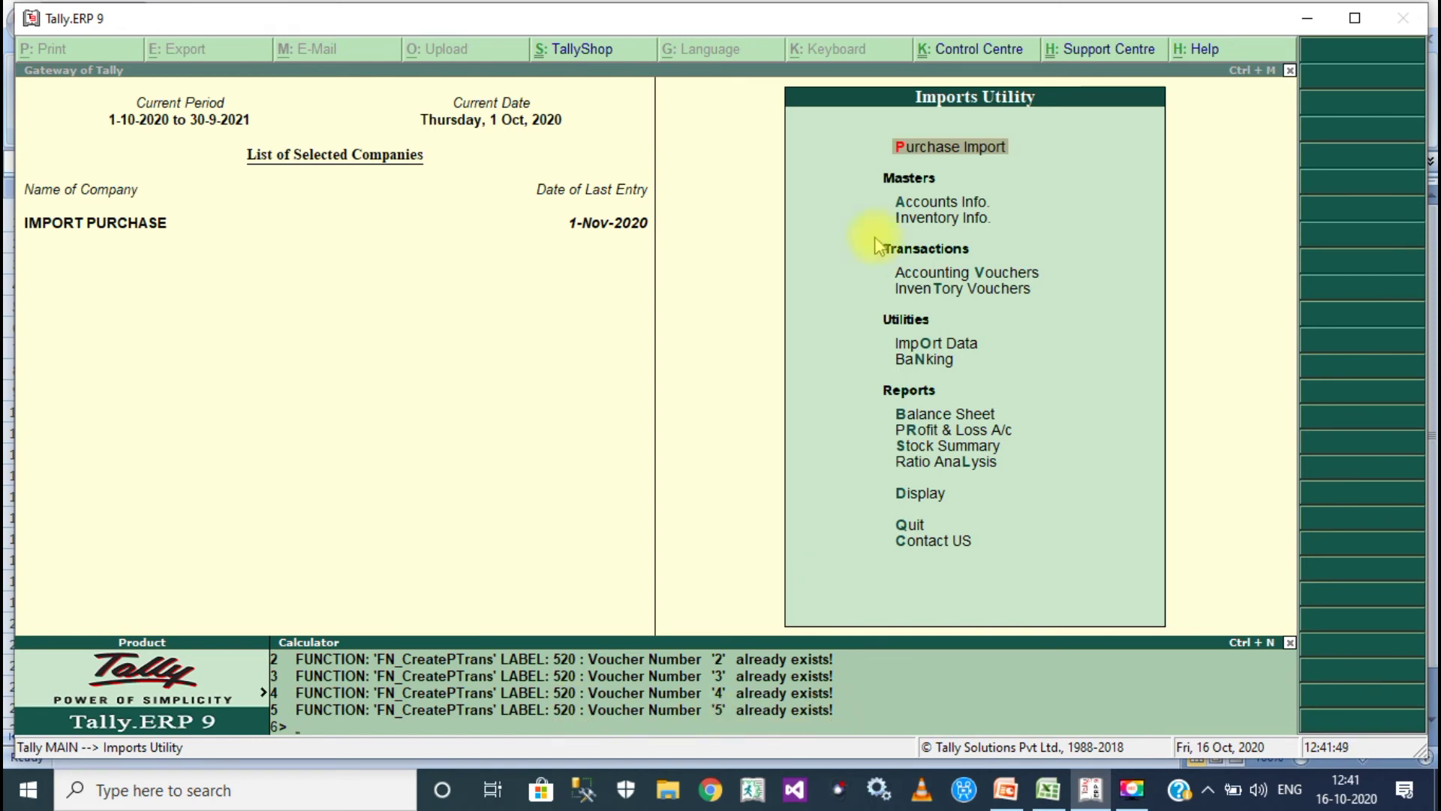
pyautogui.click(927, 149)
pyautogui.press('Return')
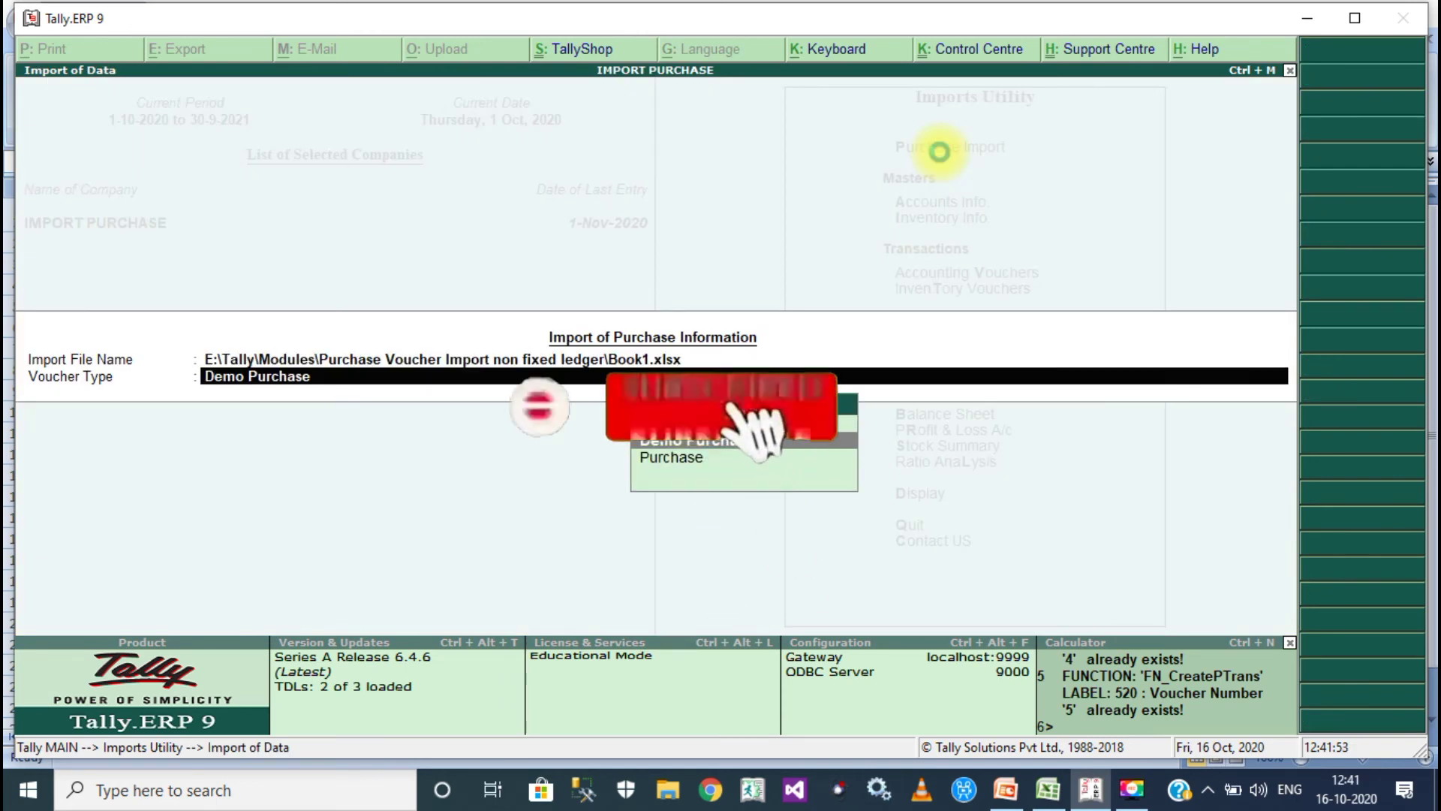
pyautogui.press('Return')
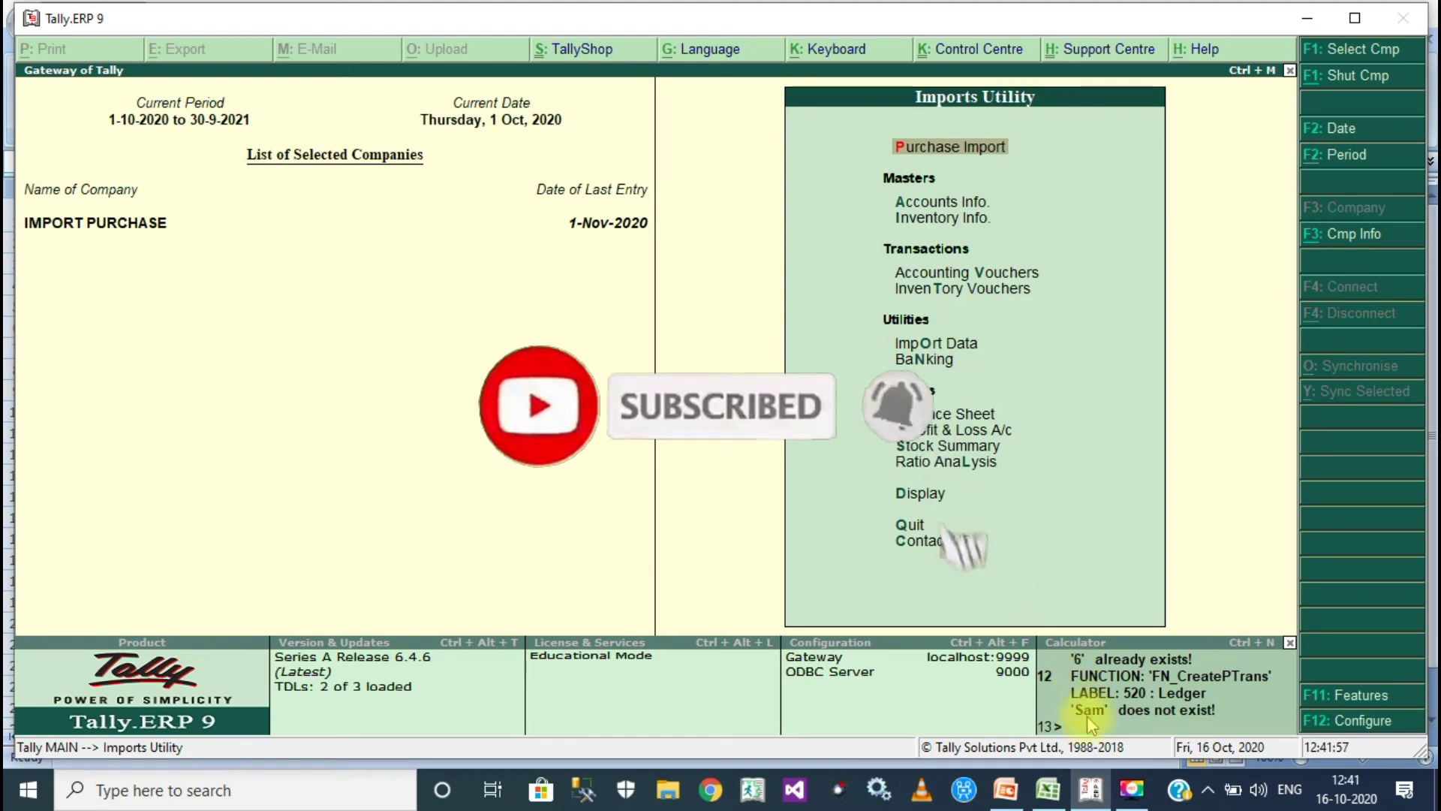
pyautogui.click(1088, 732)
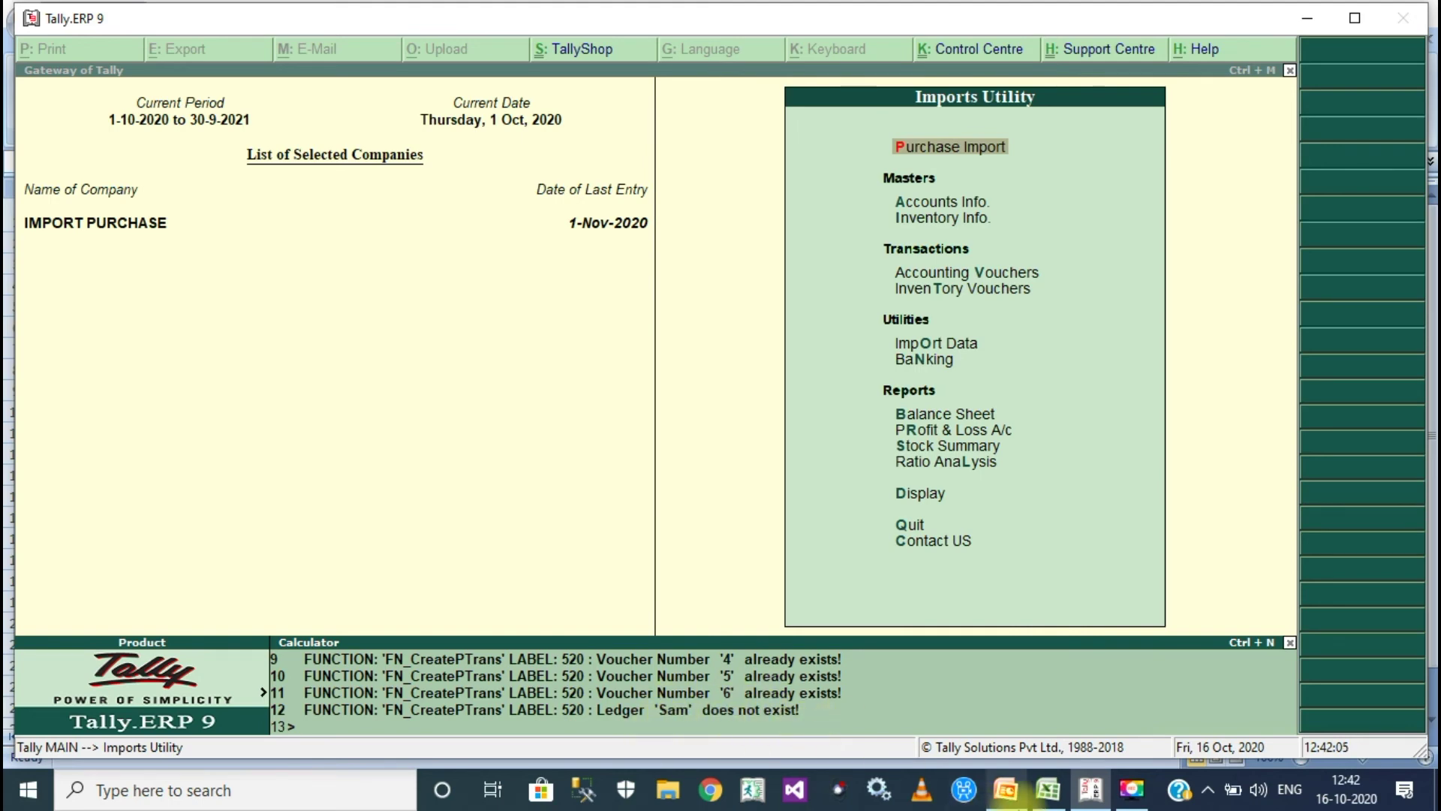
pyautogui.click(1047, 794)
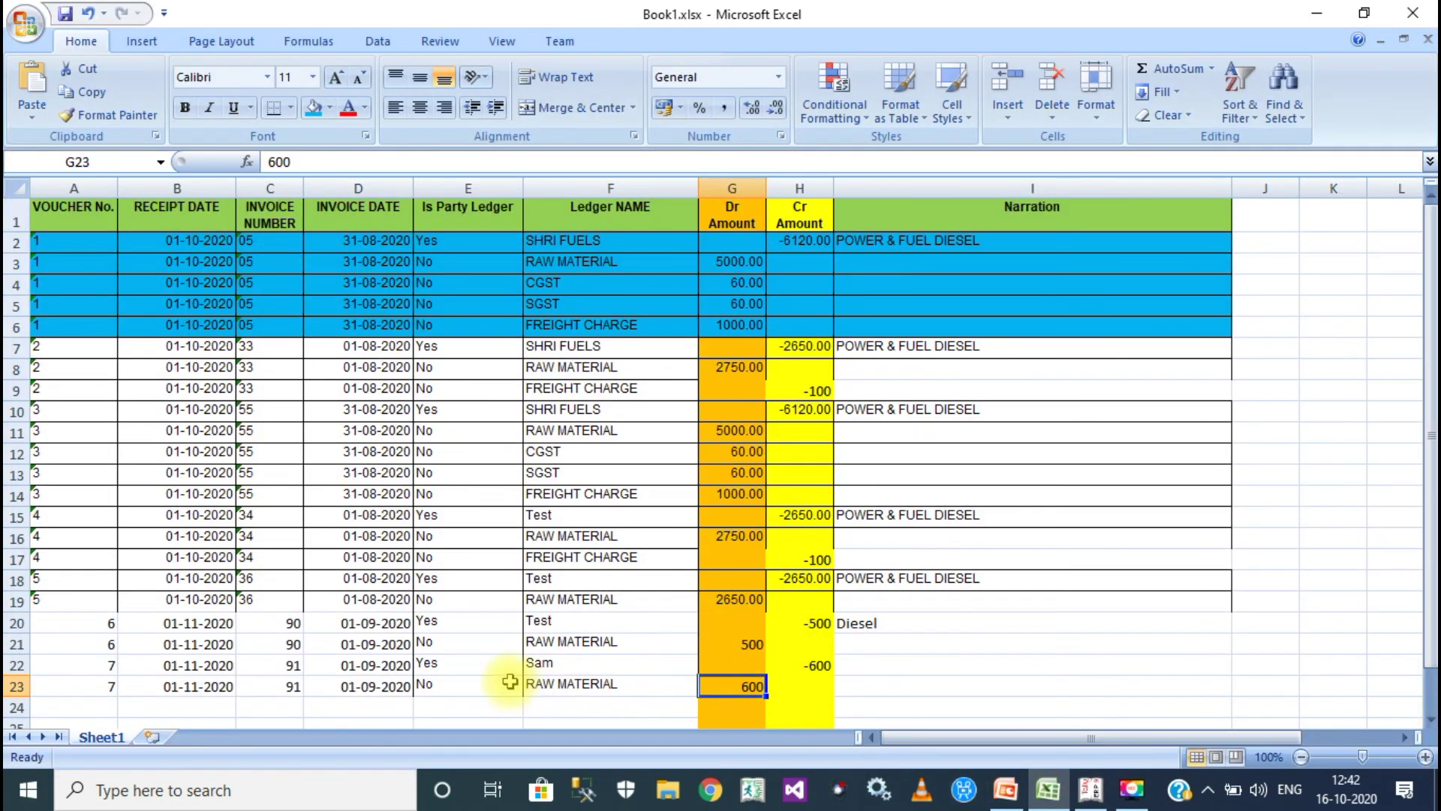
pyautogui.click(533, 666)
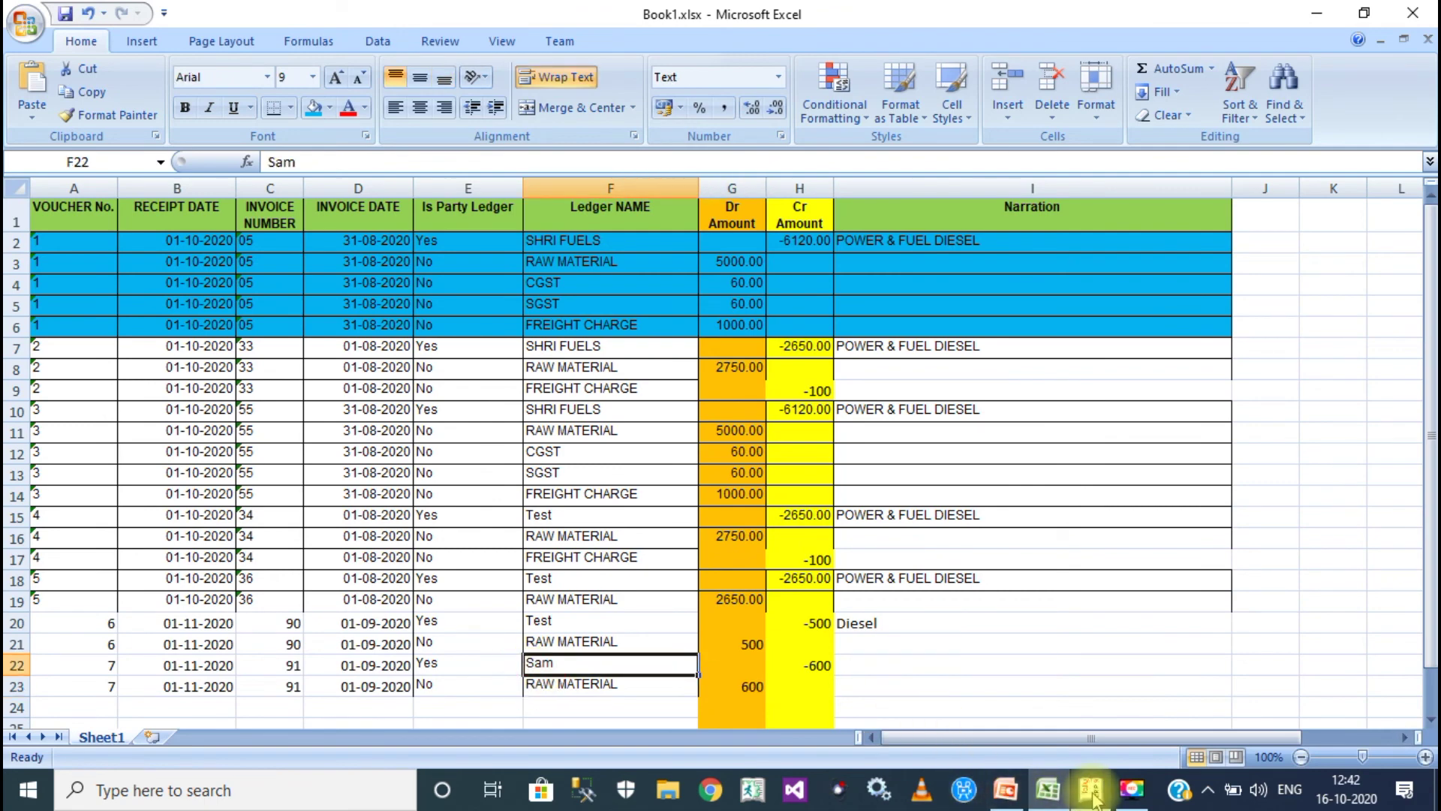
pyautogui.click(1090, 790)
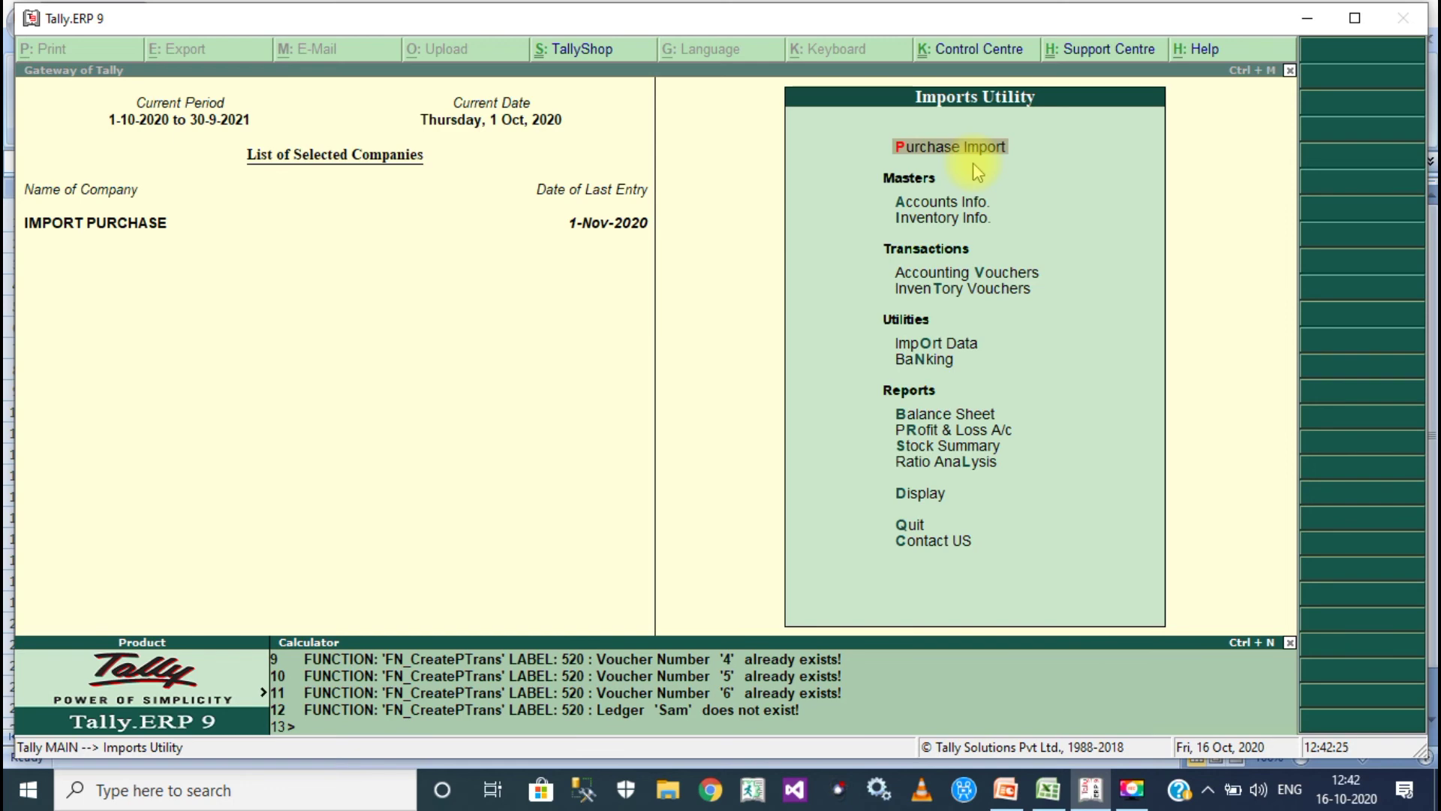
# Review the Day Book vouchers for the period ending 1-11-2020.
pyautogui.hotkey('ctrl', 'm')
pyautogui.press('Escape')
pyautogui.press('n')
pyautogui.press('d')
pyautogui.press('a')
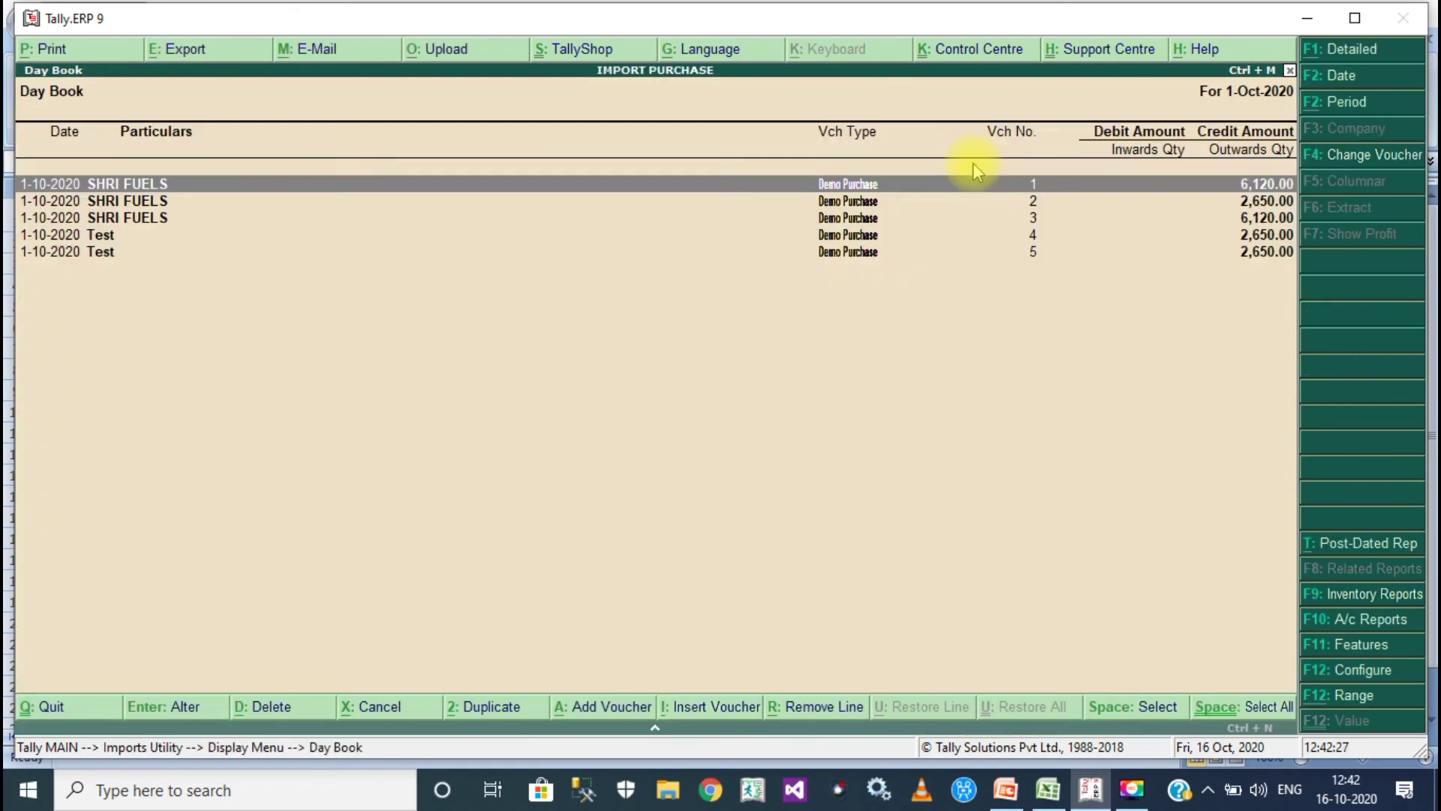
pyautogui.hotkey('alt', 'F2')
pyautogui.press('Return')
pyautogui.write('1-11-2020')
pyautogui.press('Return')
pyautogui.press('Down')
pyautogui.press('Down')
pyautogui.press('Down')
pyautogui.press('Down')
pyautogui.press('Down')
pyautogui.press('Up')
pyautogui.press('Up')
pyautogui.press('Up')
pyautogui.press('Up')
pyautogui.press('Up')
pyautogui.press('Down')
pyautogui.press('Down')
pyautogui.press('Down')
pyautogui.press('Down')
pyautogui.press('Down')
pyautogui.press('Up')
pyautogui.press('Up')
pyautogui.press('Up')
pyautogui.press('Up')
pyautogui.press('Up')
pyautogui.press('Down')
pyautogui.press('Down')
pyautogui.press('Down')
pyautogui.press('Down')
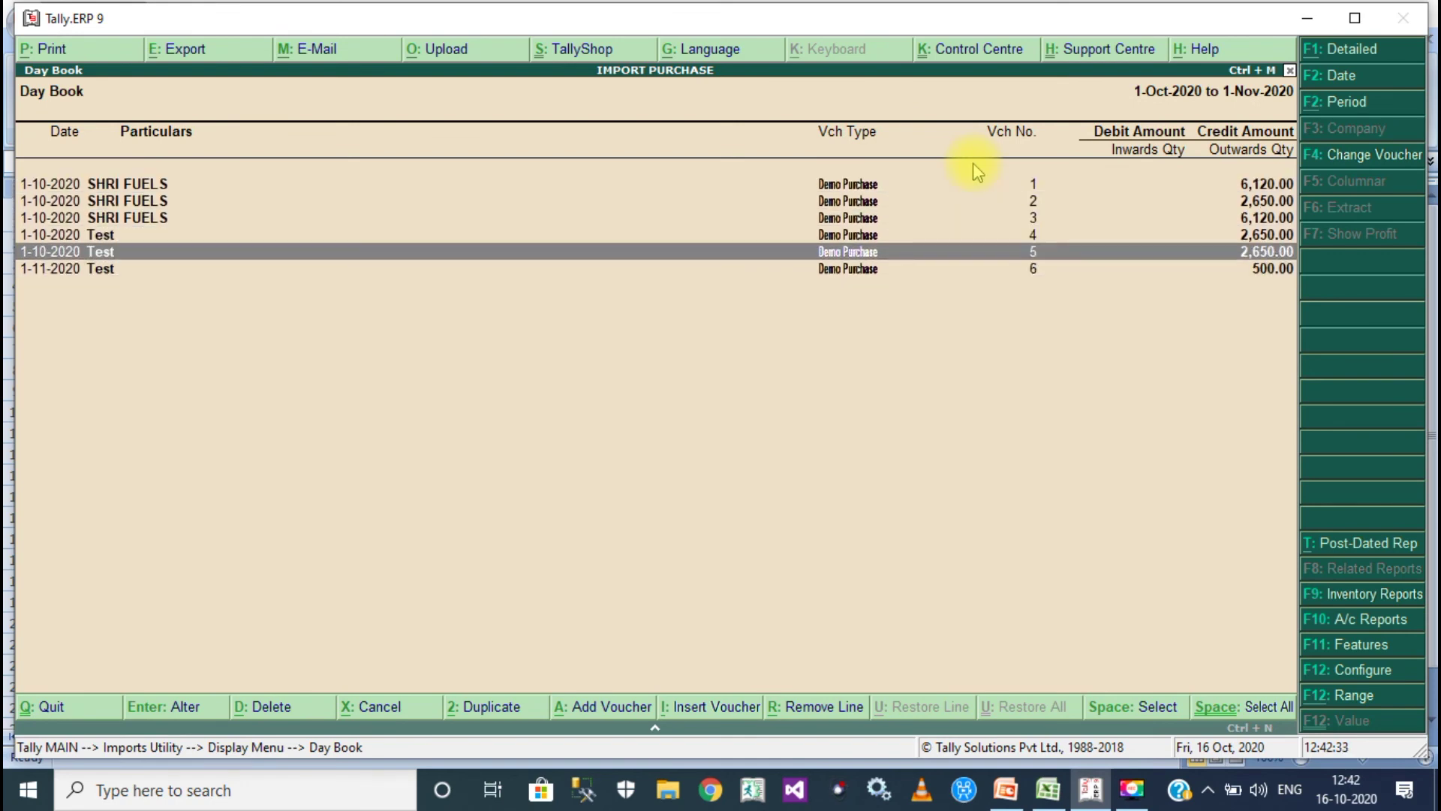
pyautogui.press('Down')
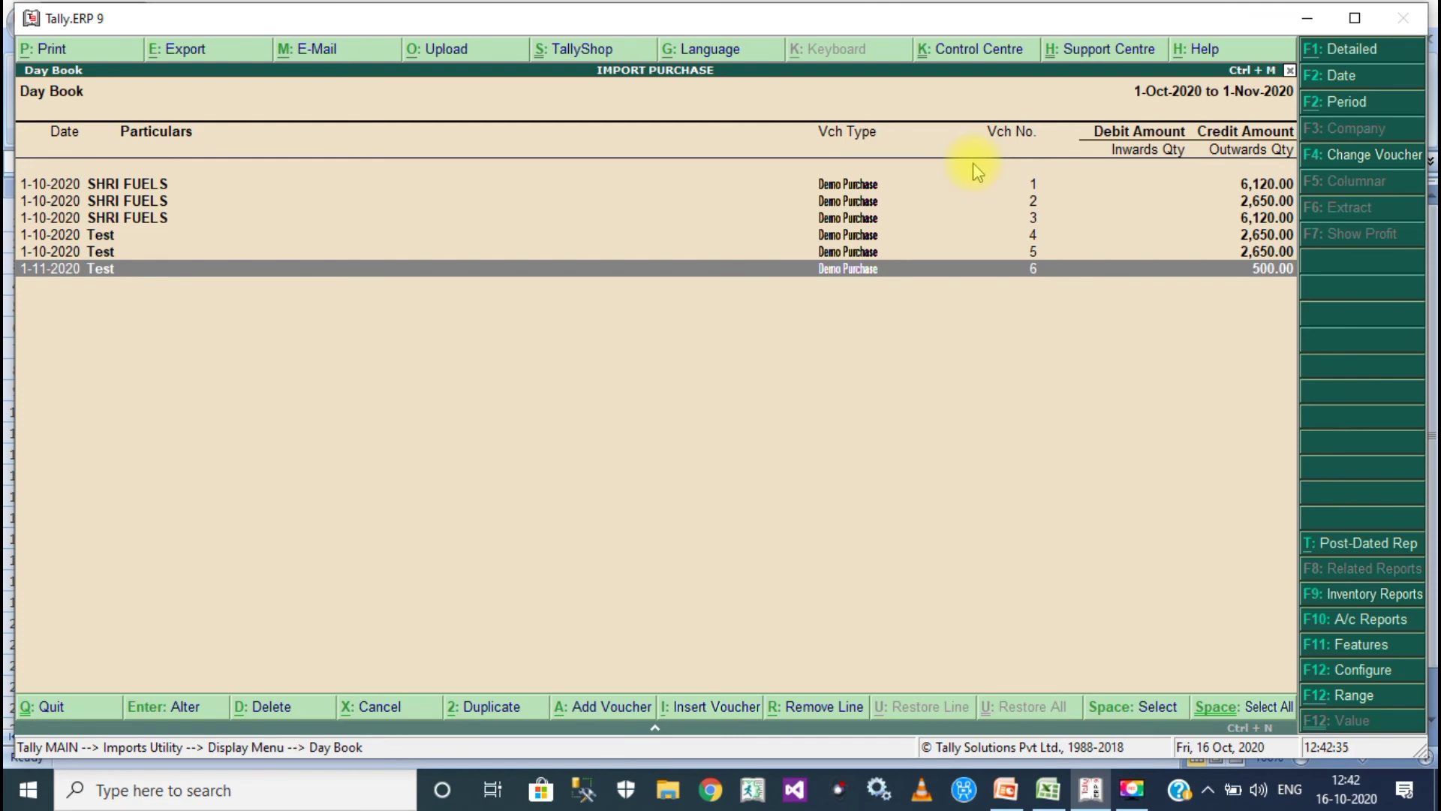
pyautogui.press('Escape')
pyautogui.press('Escape')
# Create the new party ledger under Sundry Creditors in Accounts Info > Ledgers.
pyautogui.press('Down')
pyautogui.press('Down')
pyautogui.press('Down')
pyautogui.press('Down')
pyautogui.press('Down')
pyautogui.press('Up')
pyautogui.press('Return')
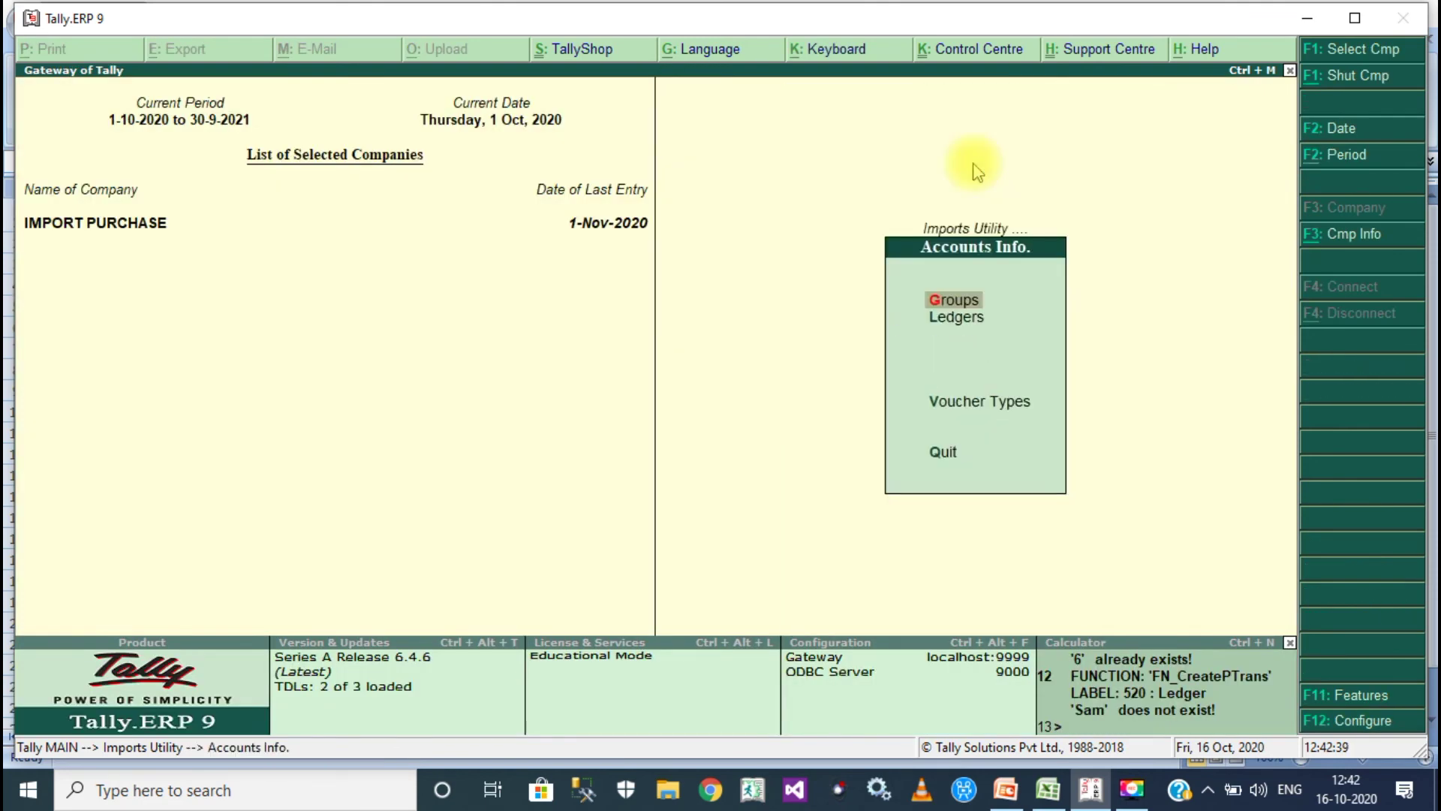
pyautogui.press('Down')
pyautogui.press('Return')
pyautogui.press('Return')
pyautogui.write('Sam')
pyautogui.press('Return')
pyautogui.press('Return')
pyautogui.press('BackSpace')
pyautogui.write('Sun')
pyautogui.press('Return')
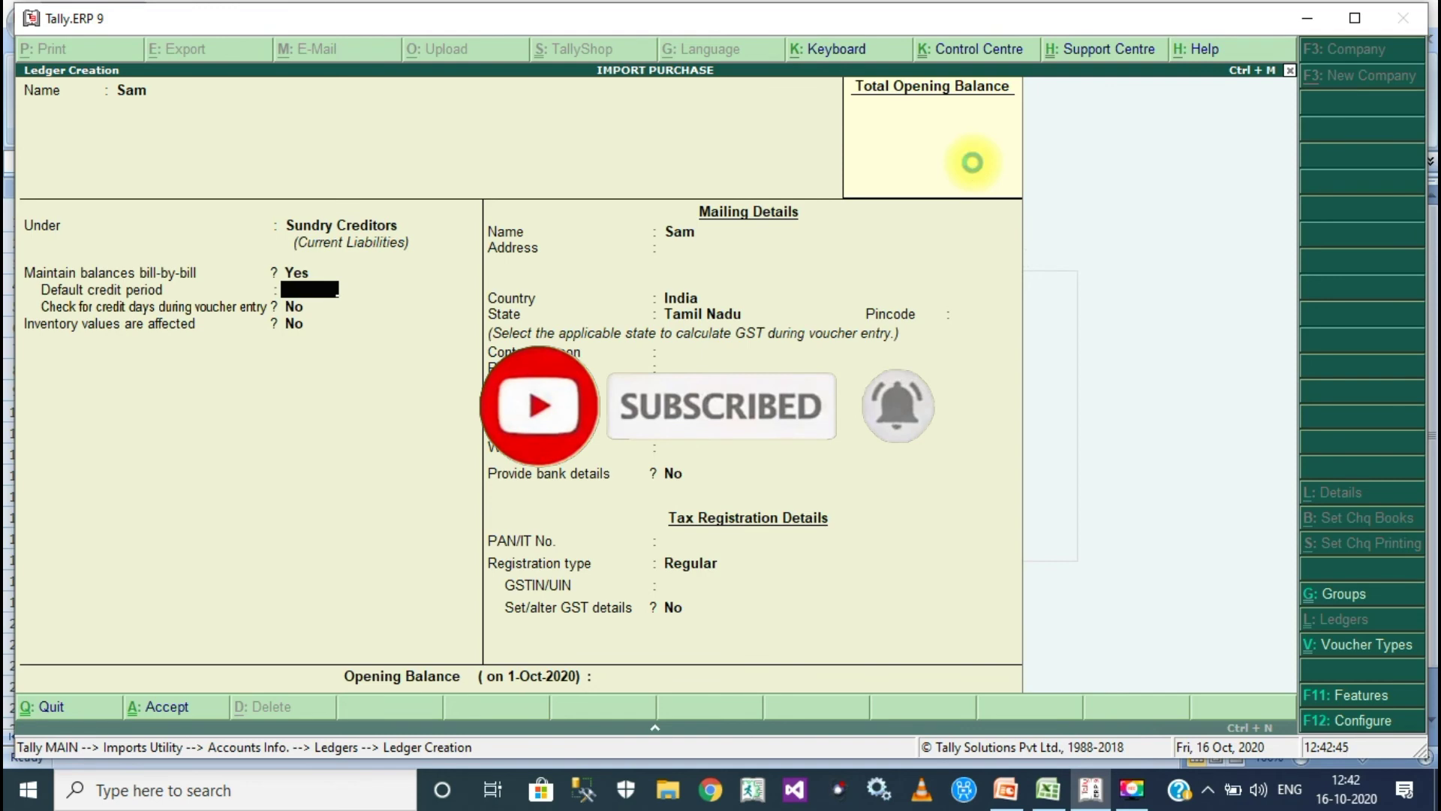
pyautogui.hotkey('ctrl', 'a')
# Back out to the Imports Utility menu and reopen the purchase import form.
pyautogui.press('Escape')
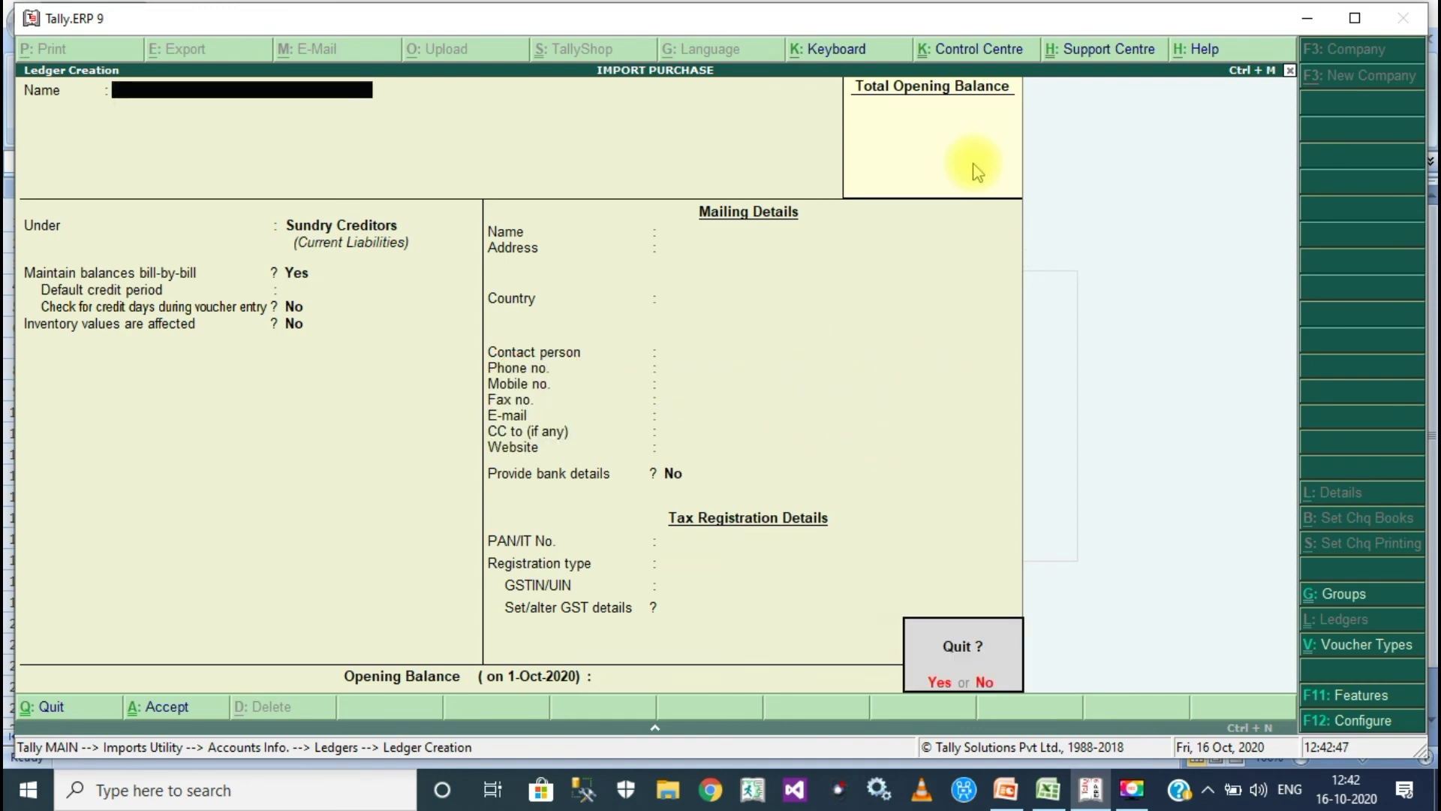
pyautogui.press('Return')
pyautogui.press('Escape')
pyautogui.press('Escape')
pyautogui.press('Escape')
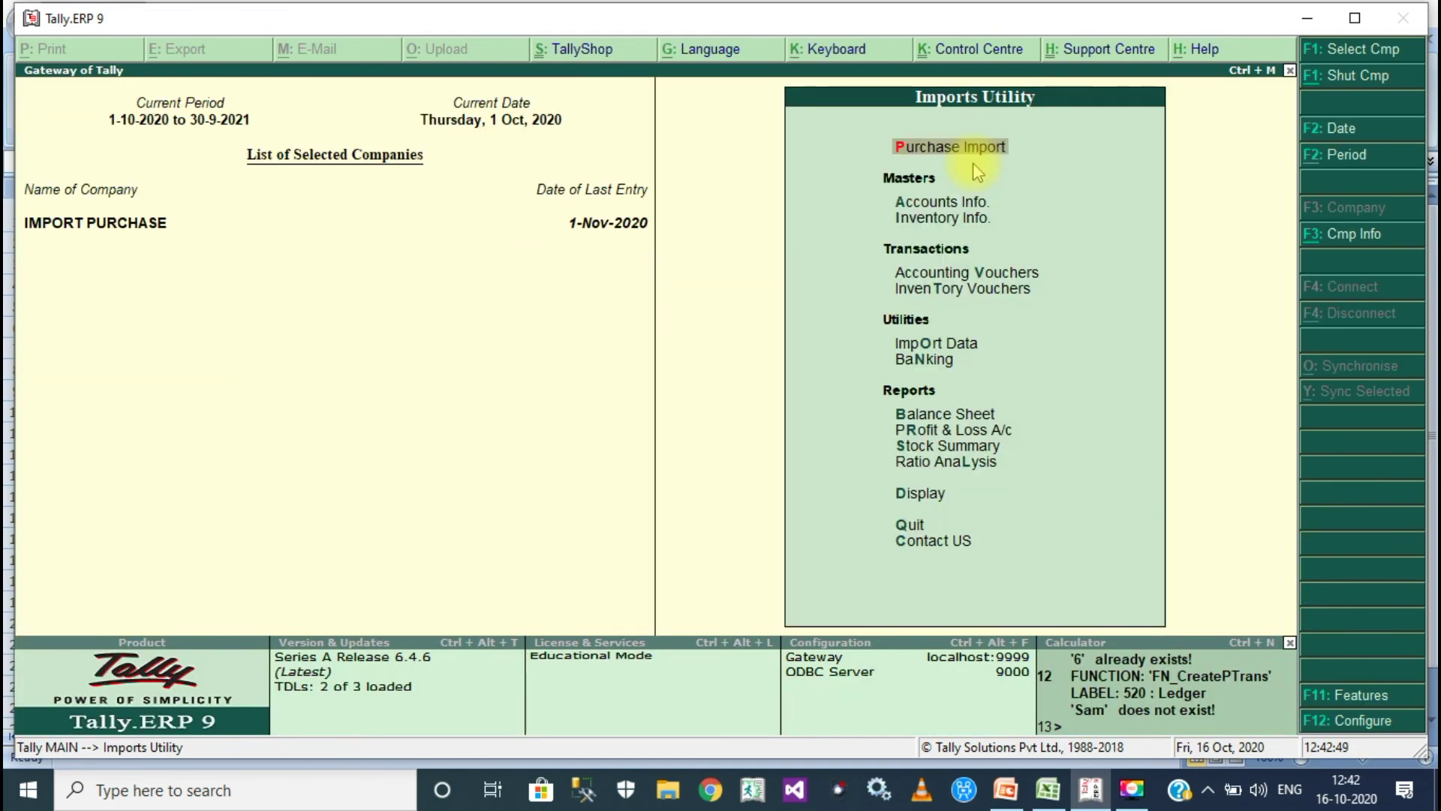
pyautogui.press('Return')
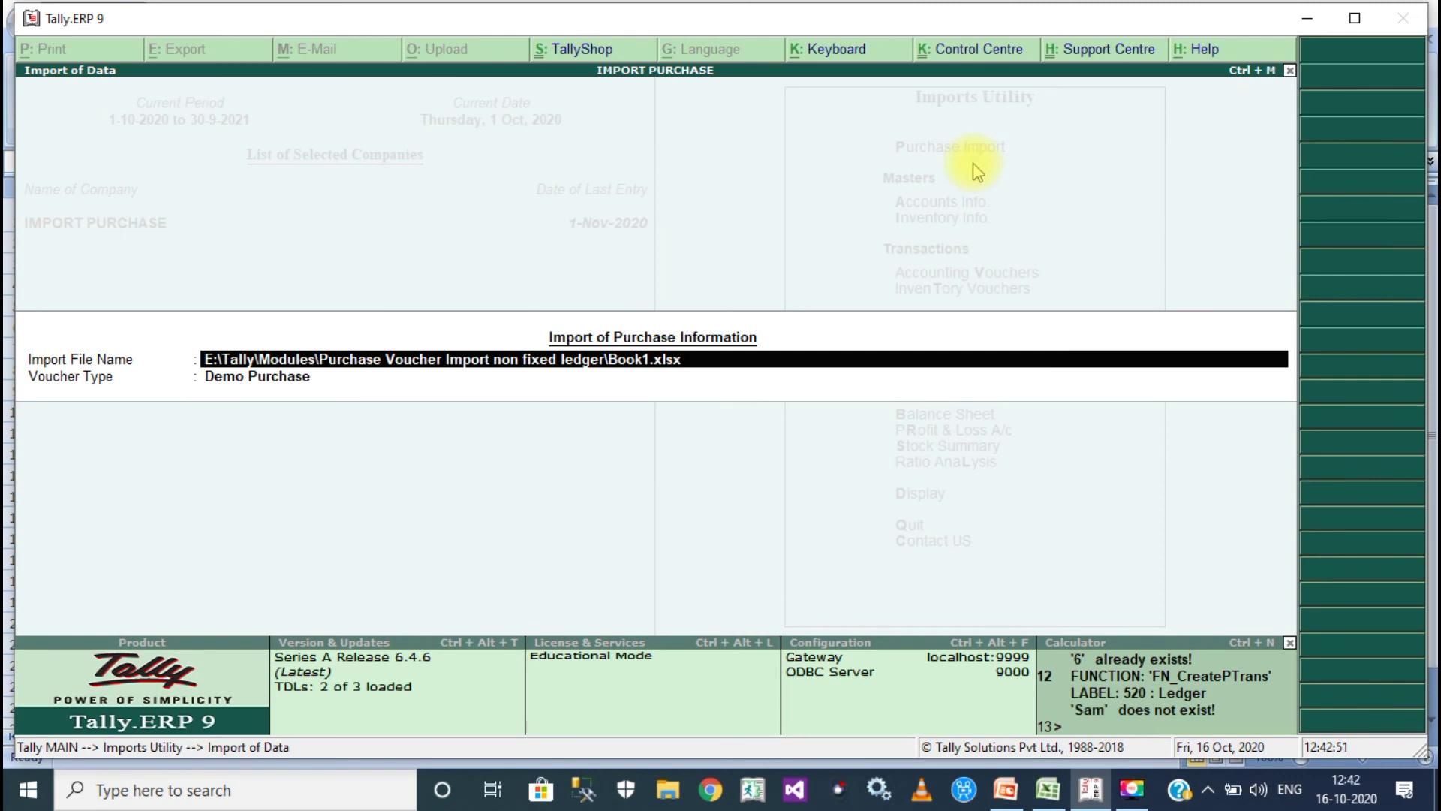
# Recheck the Day Book for the period ending 1-11-2020 before importing.
pyautogui.press('Escape')
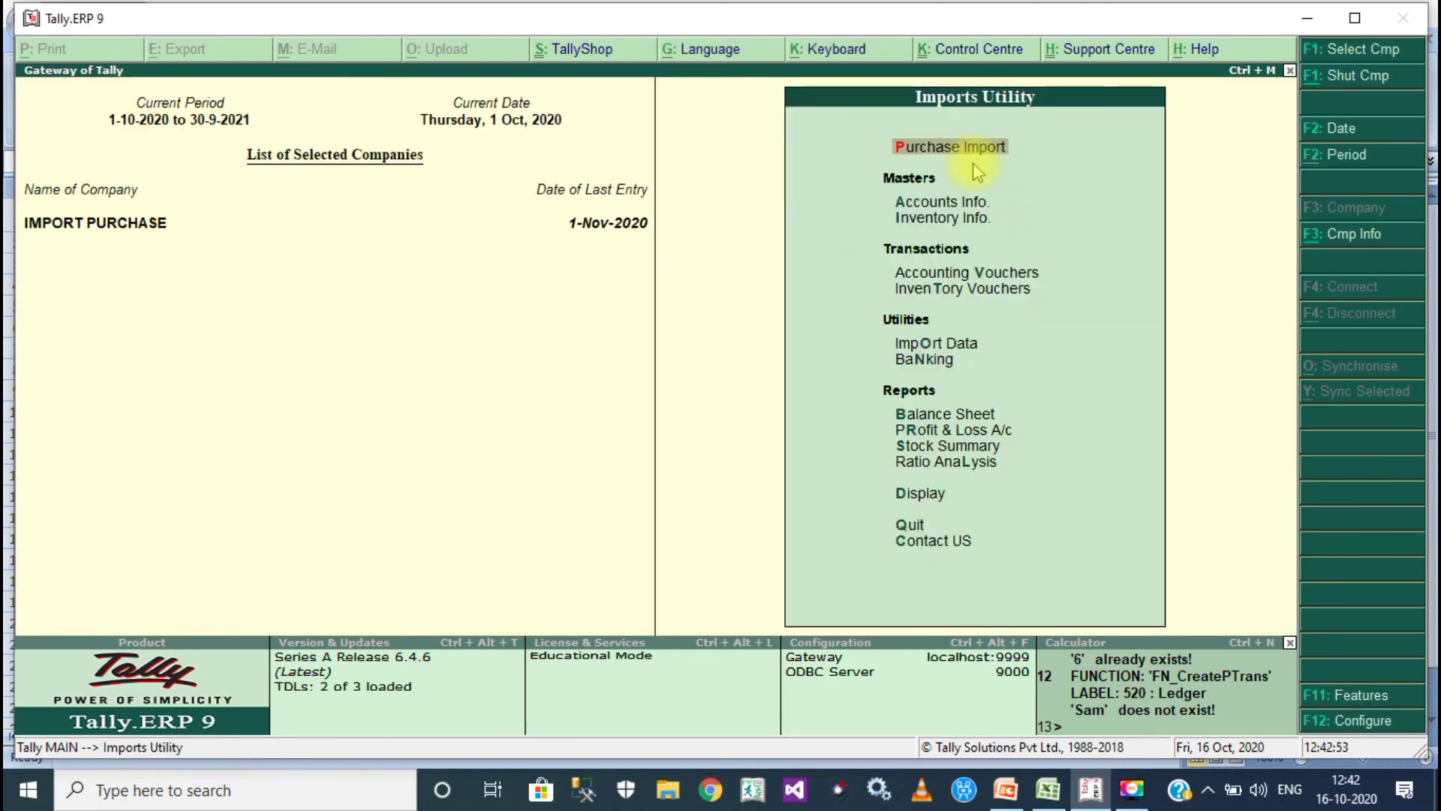
pyautogui.press('d')
pyautogui.press('y')
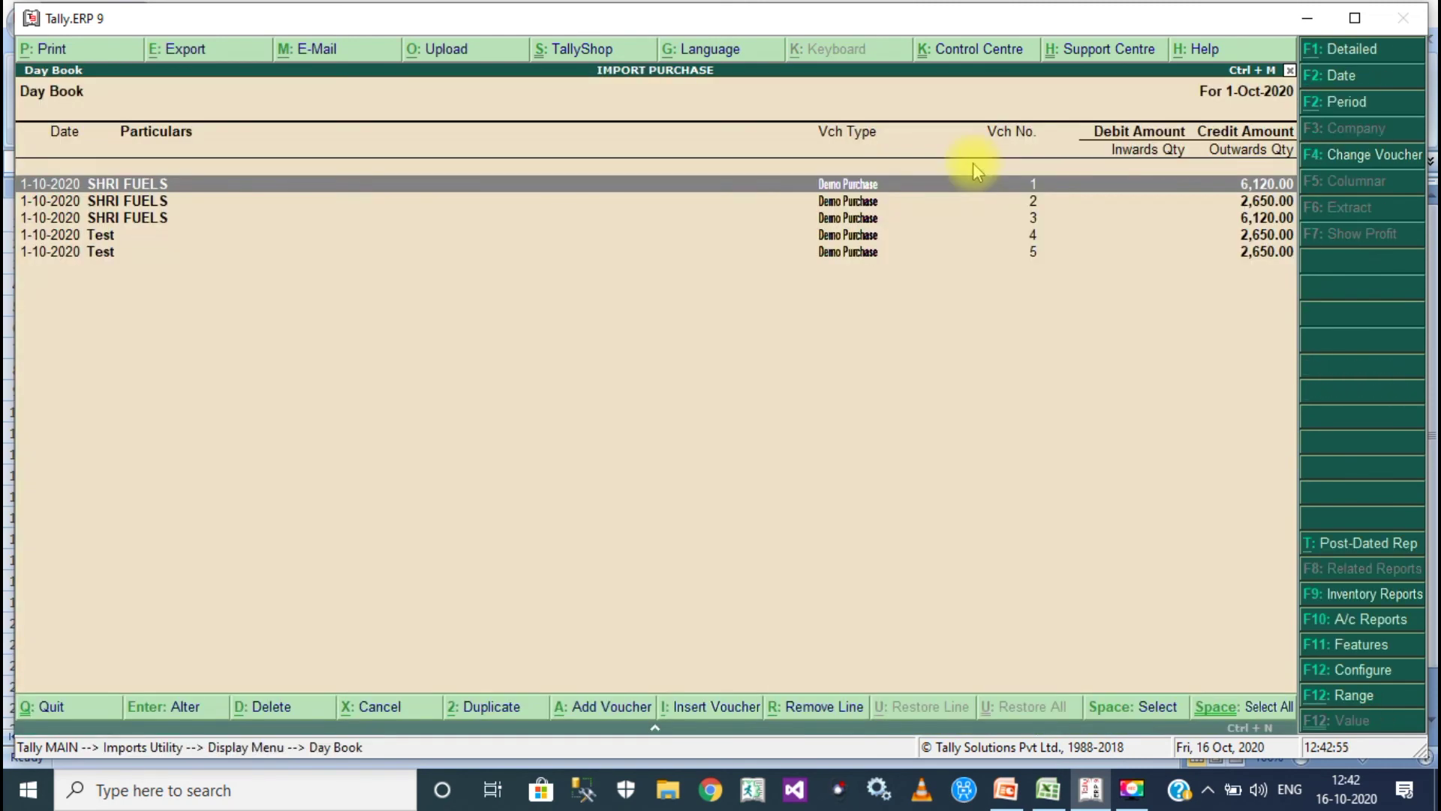
pyautogui.hotkey('alt', 'F2')
pyautogui.write('1-11-2020')
pyautogui.press('Return')
pyautogui.press('Down')
pyautogui.press('Down')
pyautogui.press('Down')
pyautogui.press('Up')
pyautogui.press('Up')
pyautogui.press('Up')
pyautogui.press('Down')
pyautogui.press('Down')
pyautogui.press('Down')
pyautogui.press('Down')
pyautogui.press('Down')
pyautogui.press('Up')
pyautogui.press('Up')
pyautogui.press('Up')
pyautogui.press('Up')
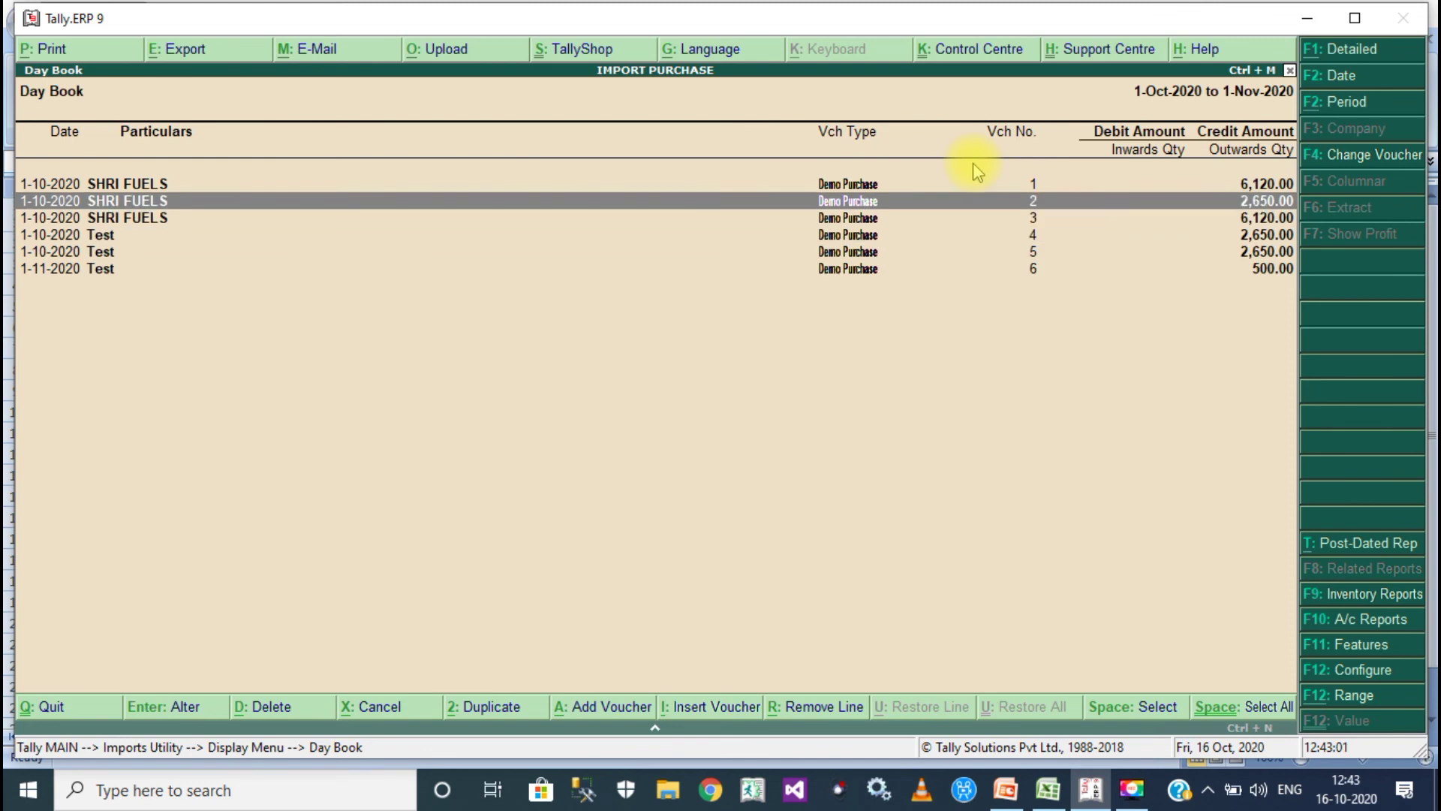
pyautogui.press('Down')
pyautogui.press('Down')
pyautogui.press('Down')
pyautogui.press('Down')
pyautogui.press('Up')
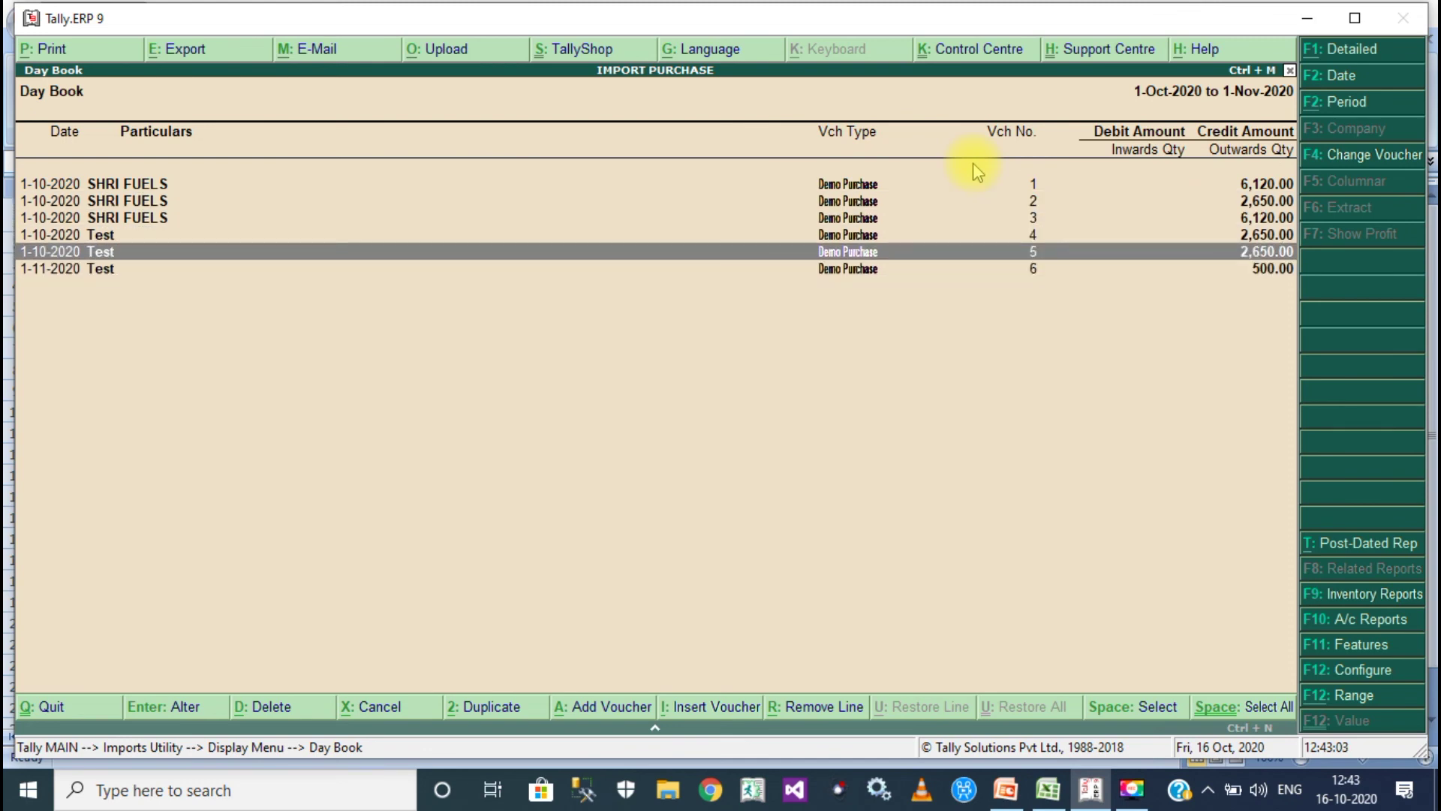
pyautogui.press('Up')
pyautogui.press('Up')
pyautogui.press('Up')
pyautogui.press('Escape')
pyautogui.press('Escape')
pyautogui.press('Down')
pyautogui.press('Down')
pyautogui.press('Down')
# Import Book1.xlsx as Demo Purchase vouchers through the purchase import form.
pyautogui.press('Return')
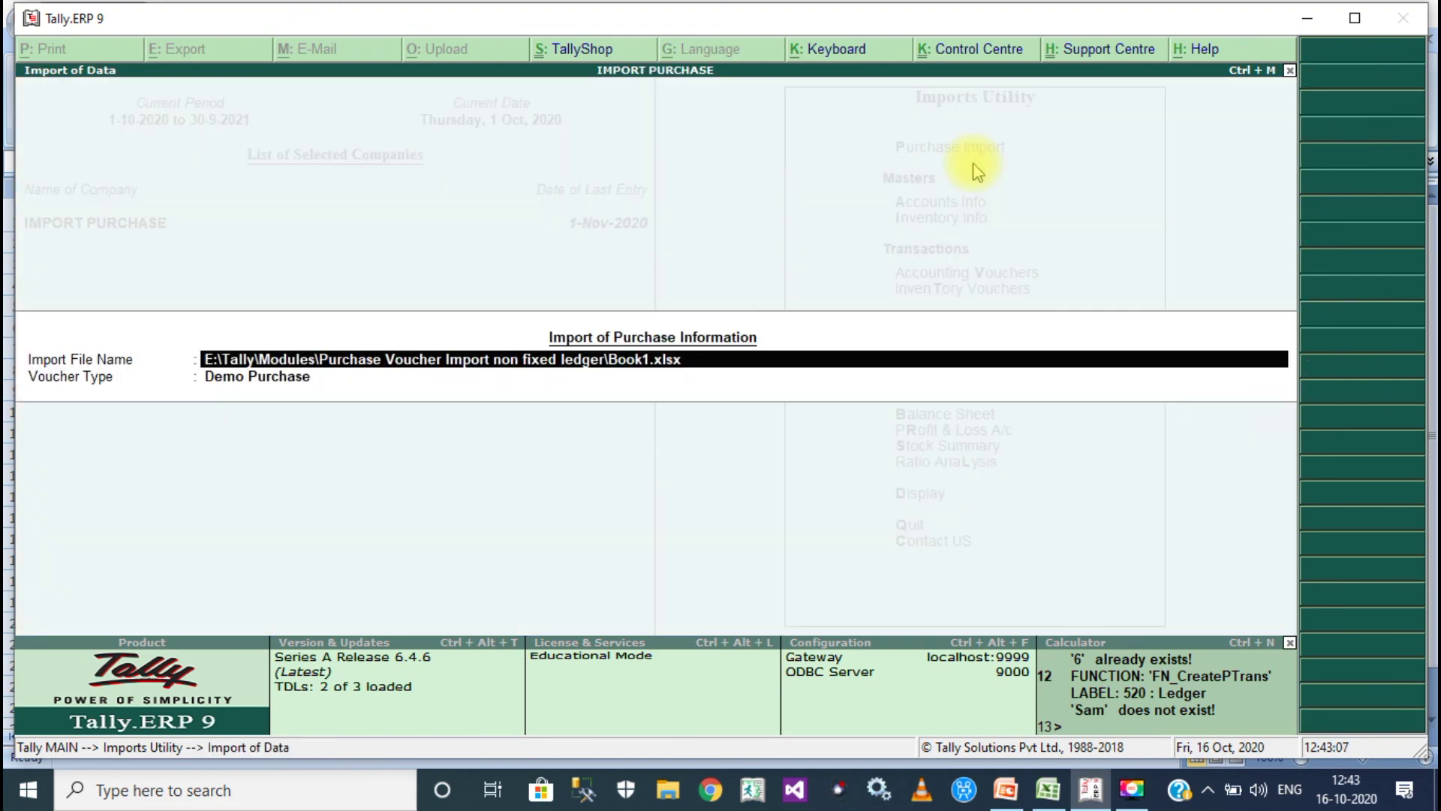
pyautogui.press('Return')
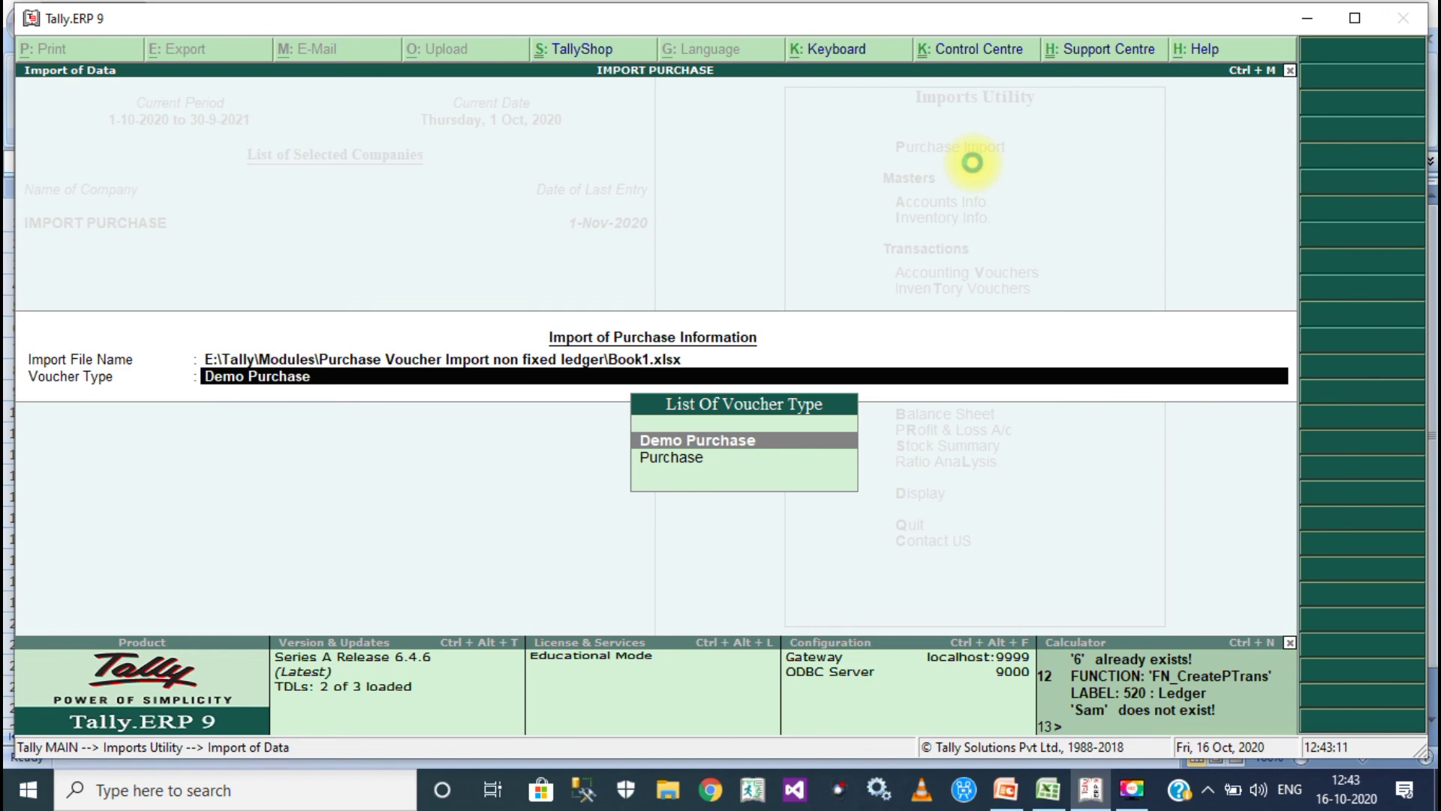
pyautogui.press('Escape')
# Open imported voucher 7 (600.00, invoice 91) from the Day Book ending 1-11-2020.
pyautogui.press('n')
pyautogui.press('d')
pyautogui.press('y')
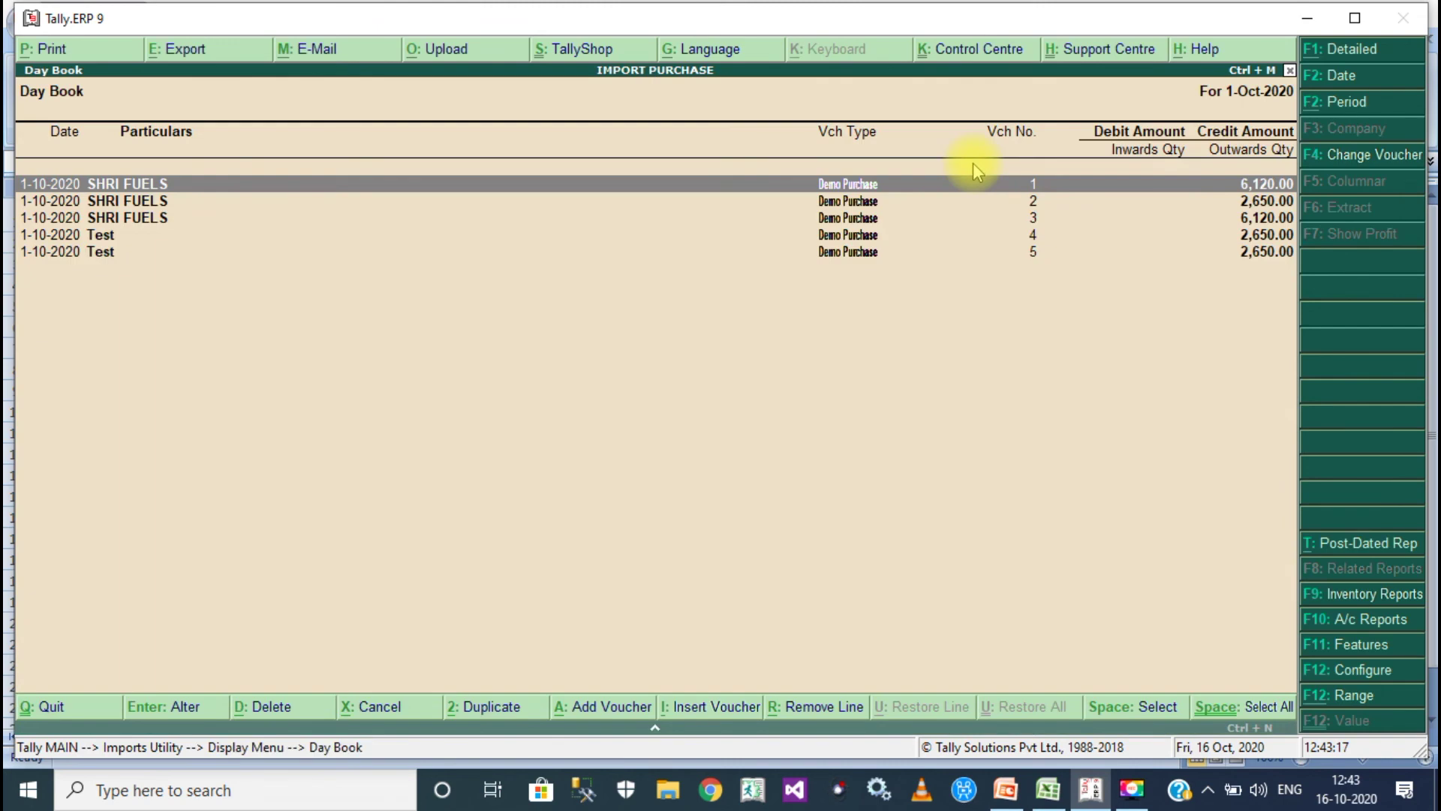
pyautogui.hotkey('alt', 'F2')
pyautogui.press('Return')
pyautogui.write('1-11-2020')
pyautogui.press('Return')
pyautogui.press('Down')
pyautogui.press('Down')
pyautogui.press('Down')
pyautogui.press('Down')
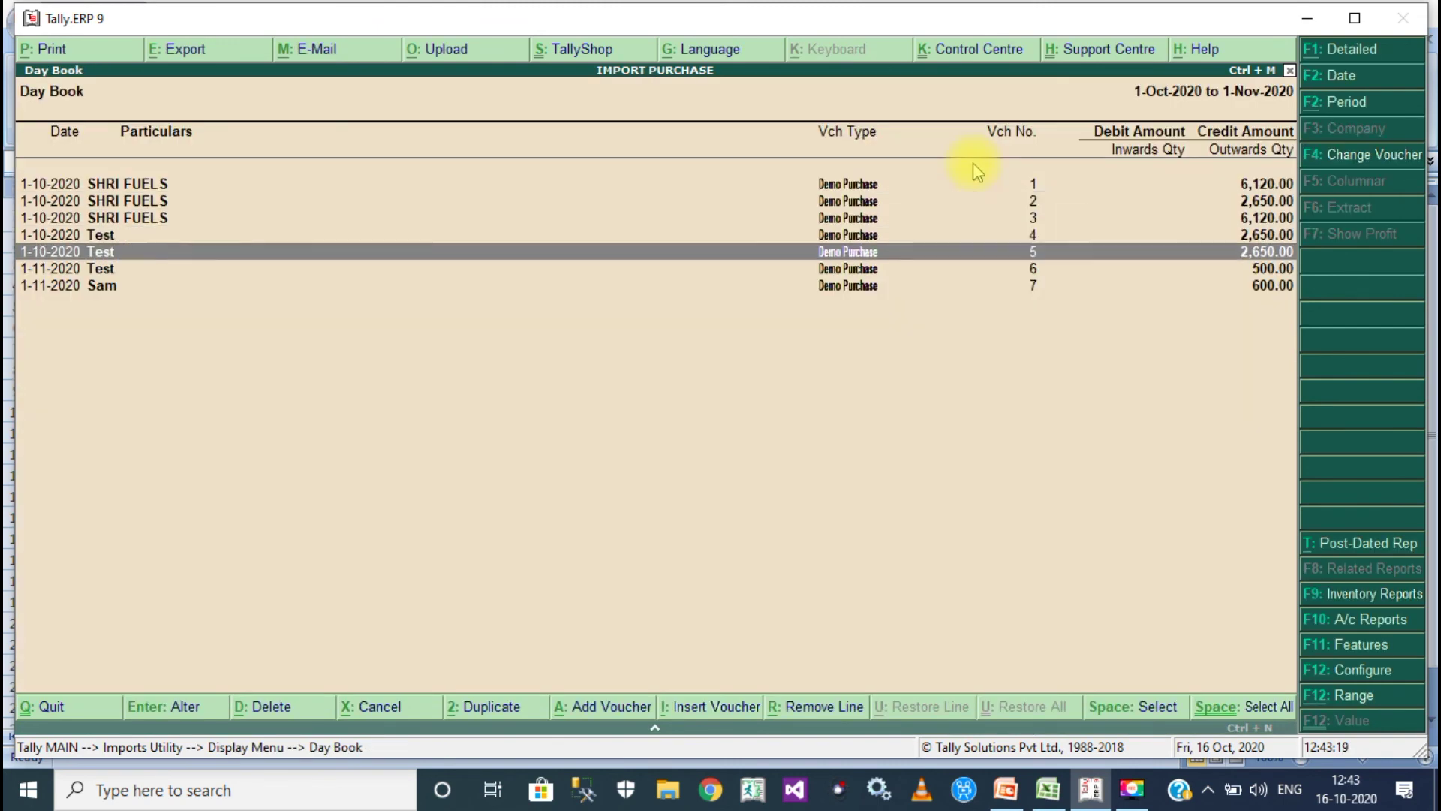
pyautogui.press('Down')
pyautogui.press('Down')
pyautogui.press('Return')
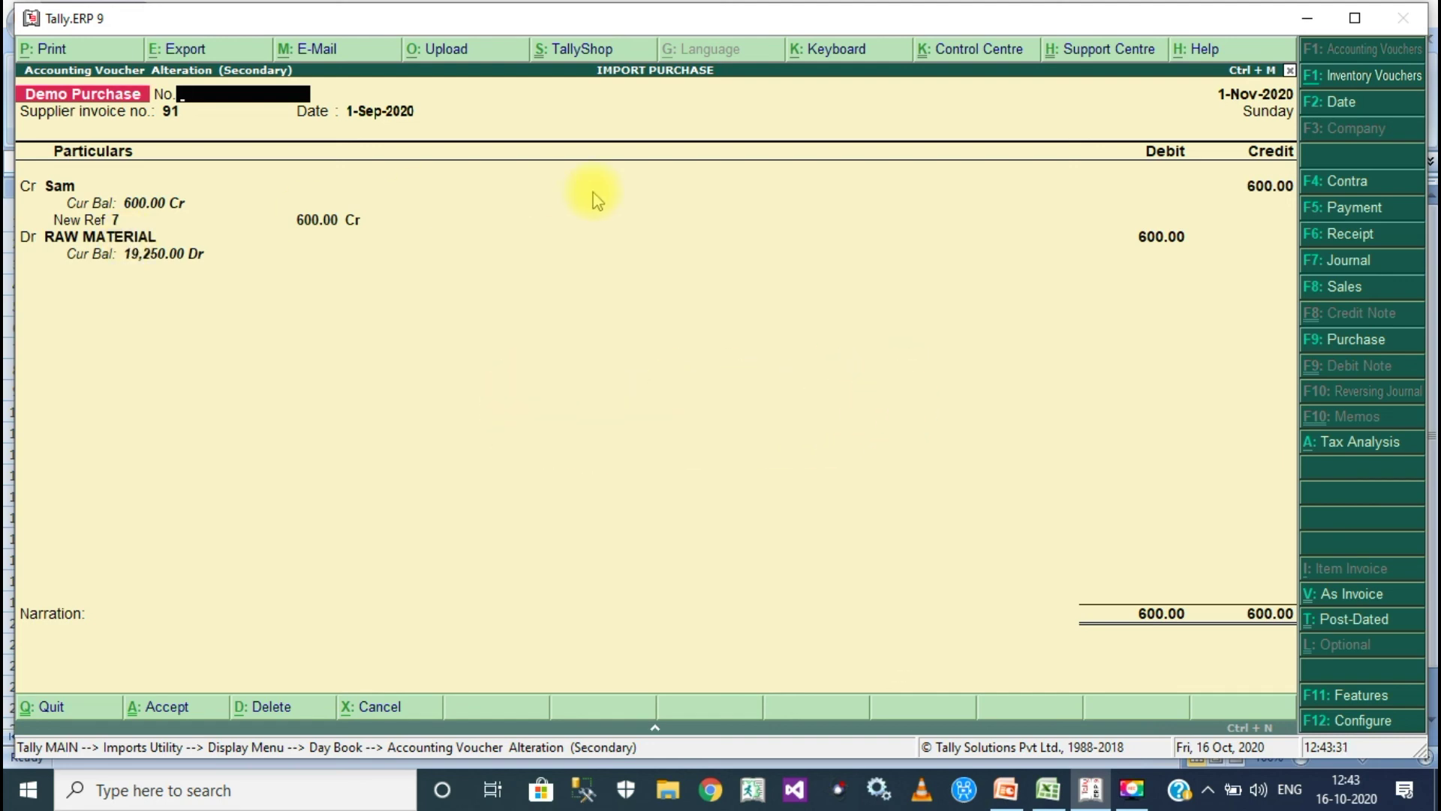
pyautogui.press('Escape')
pyautogui.press('Escape')
pyautogui.press('Escape')
pyautogui.press('Escape')
pyautogui.press('Escape')
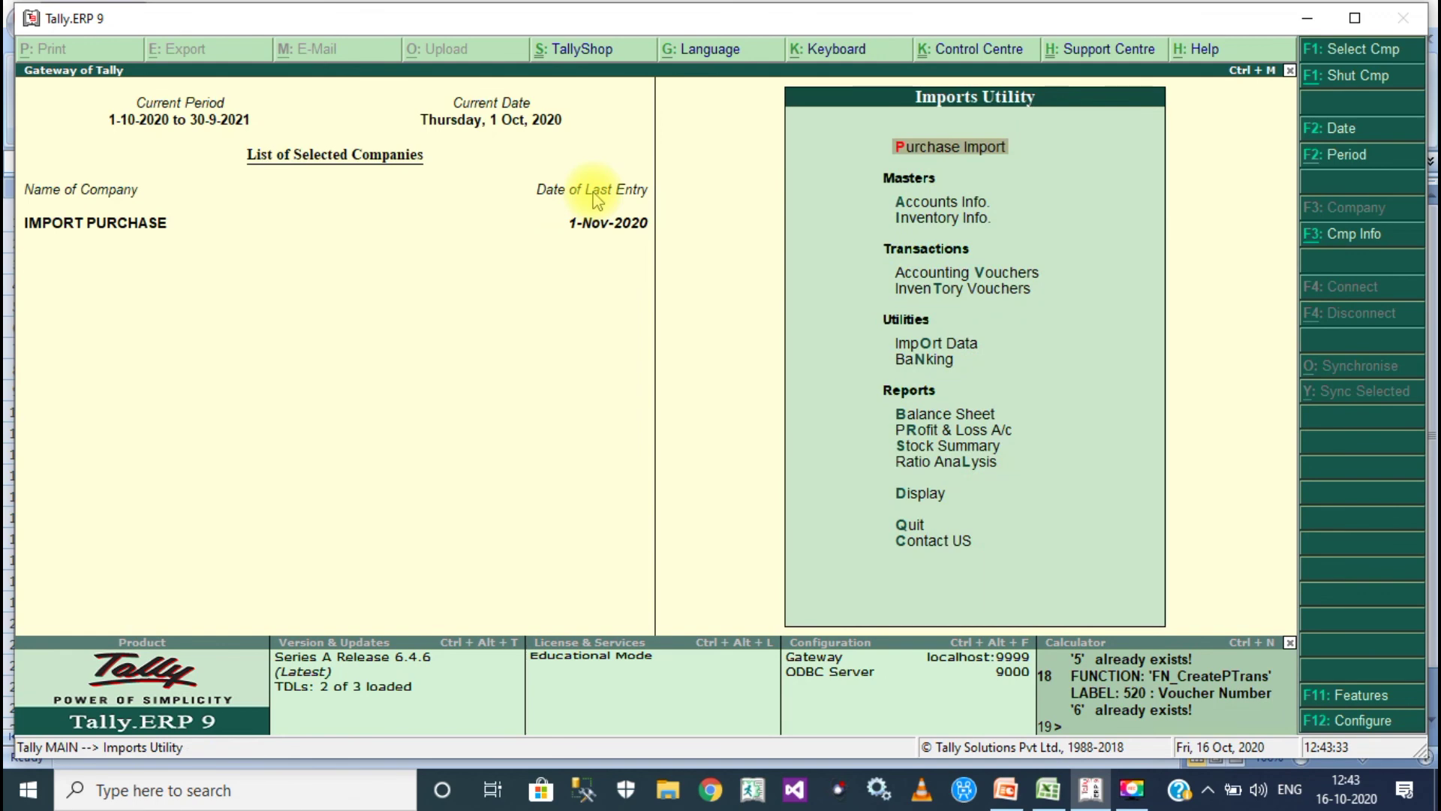
# Move down the Imports Utility menu to the Contact US entry and open it.
pyautogui.press('Return')
pyautogui.press('Return')
pyautogui.press('Return')
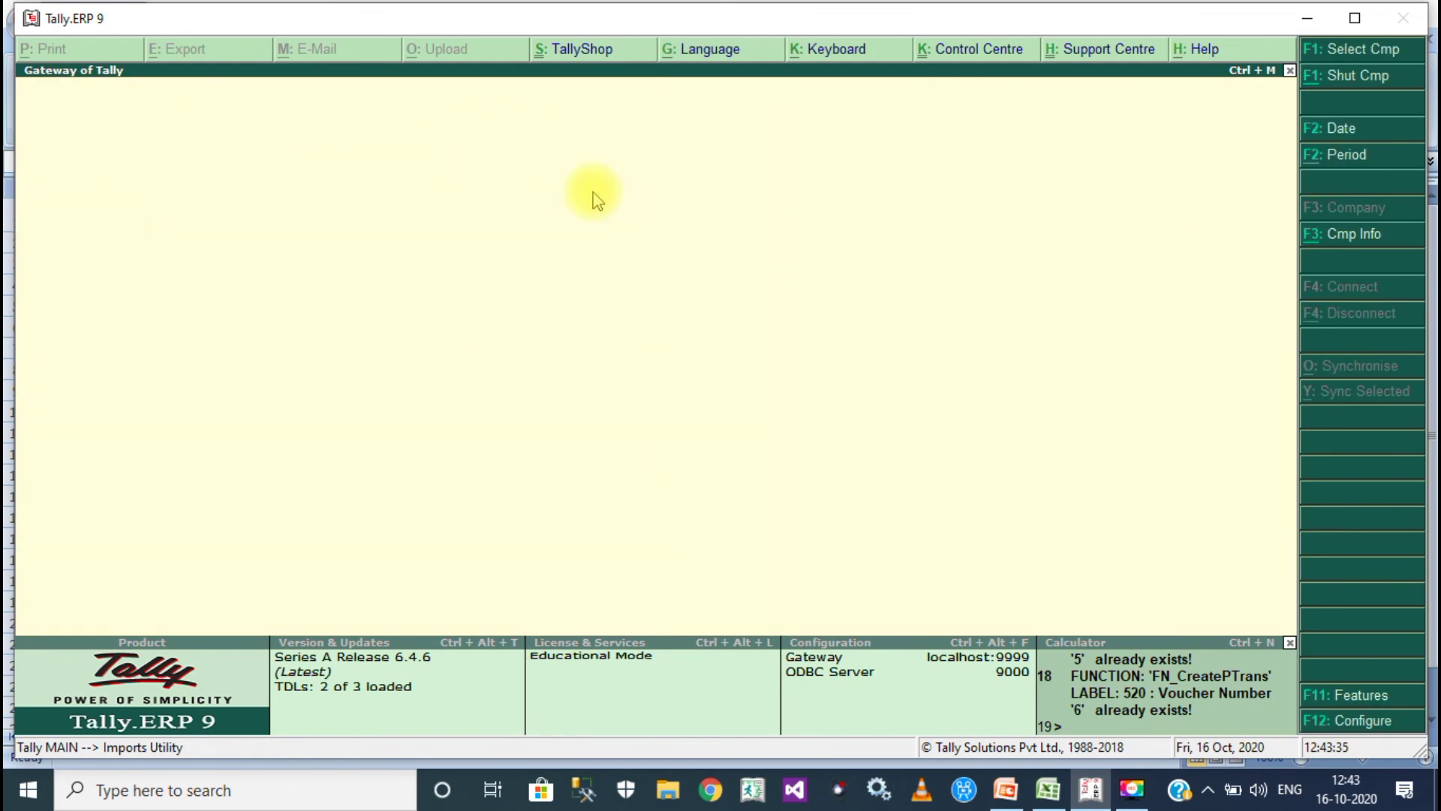
pyautogui.press('Down')
pyautogui.press('Down')
pyautogui.press('Down')
pyautogui.press('Down')
pyautogui.press('Down')
pyautogui.press('Down')
pyautogui.press('Down')
pyautogui.press('Down')
pyautogui.press('Down')
pyautogui.press('Down')
pyautogui.press('Down')
pyautogui.press('Down')
pyautogui.press('Down')
pyautogui.press('Return')
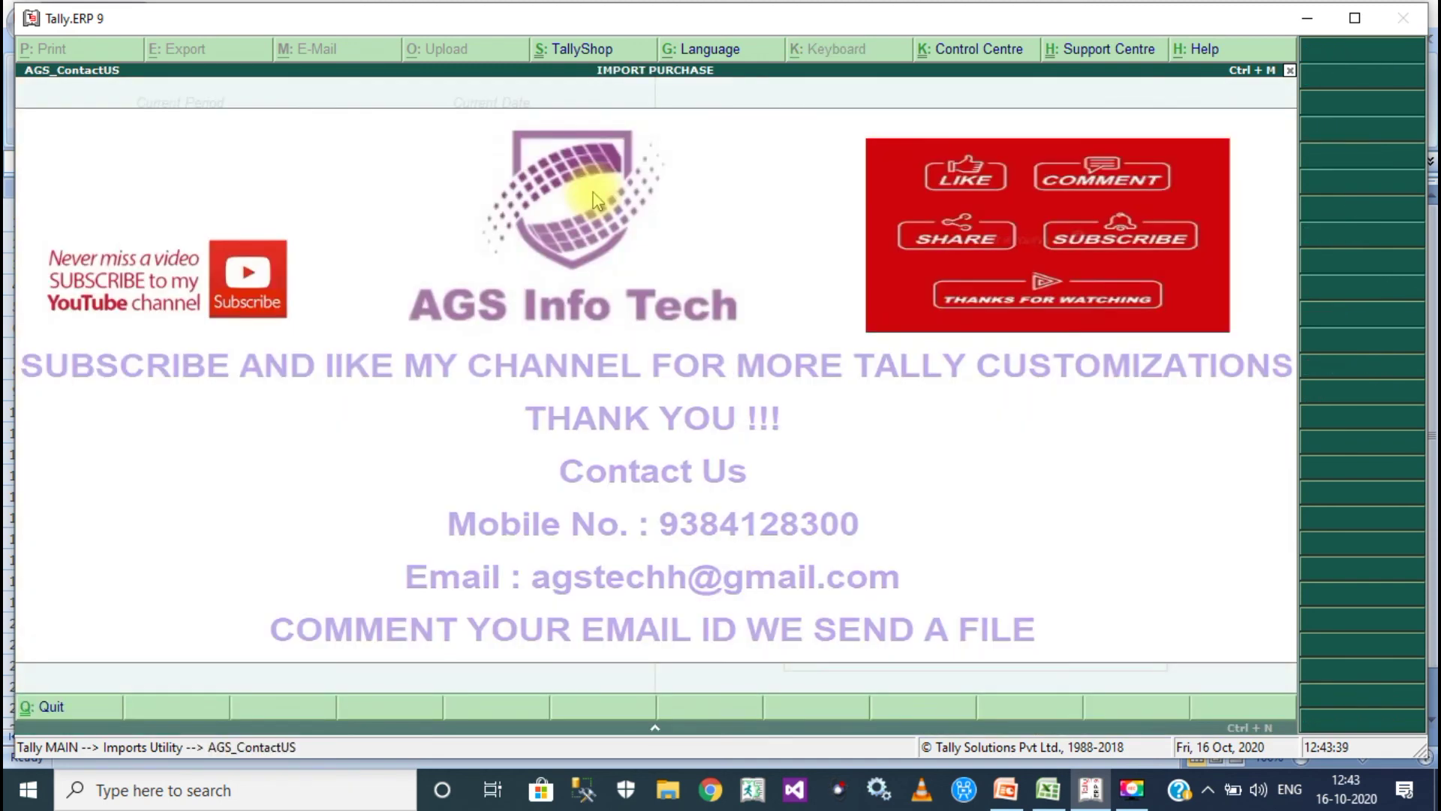